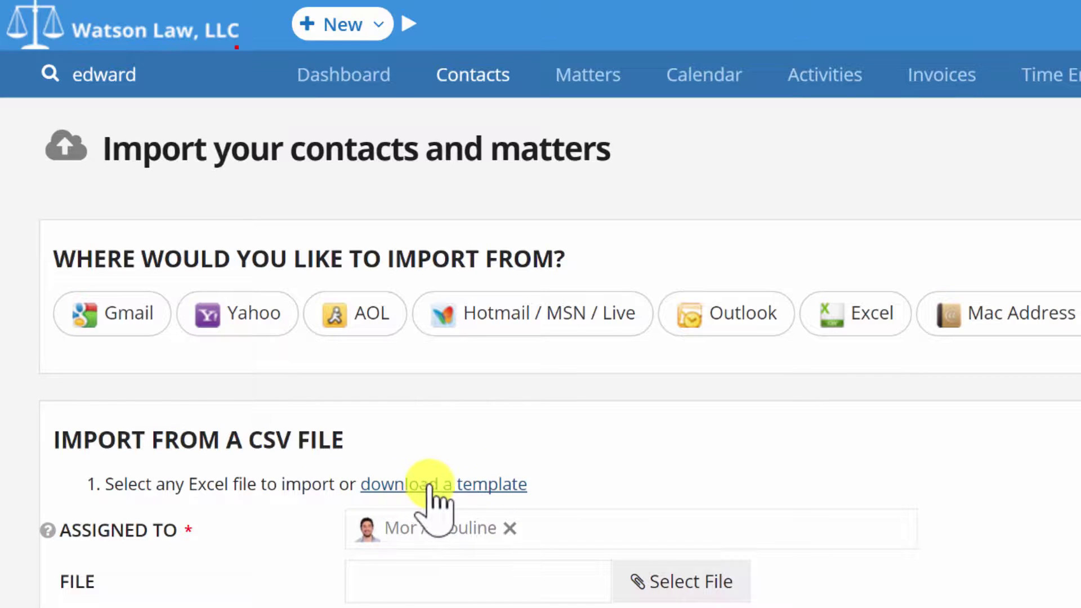
# Step: Download the CSV import template from the contacts and matters import page
pyautogui.click(449, 484)
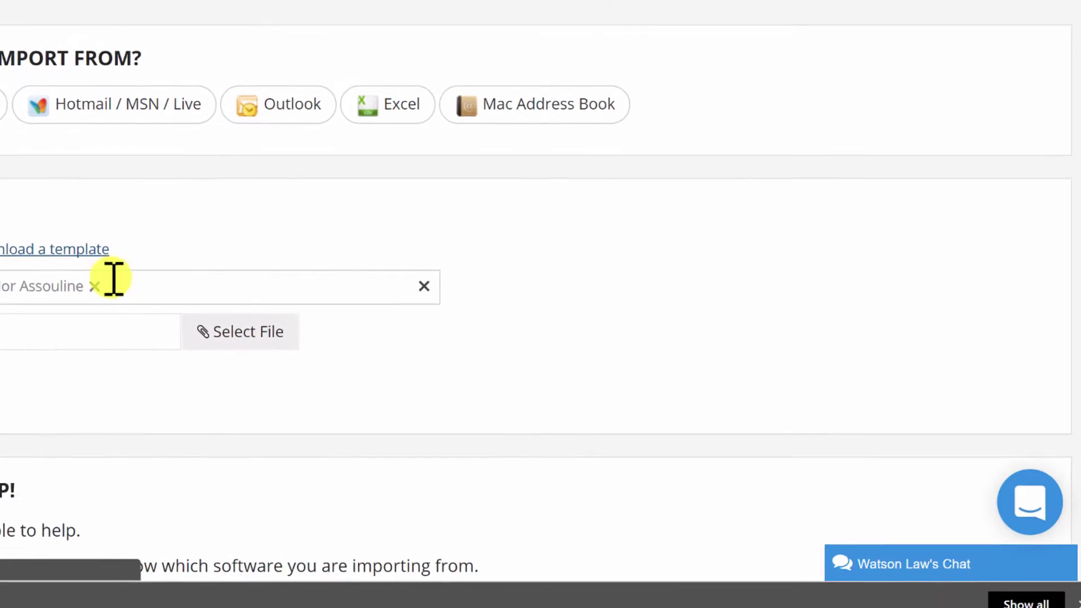
pyautogui.click(1063, 595)
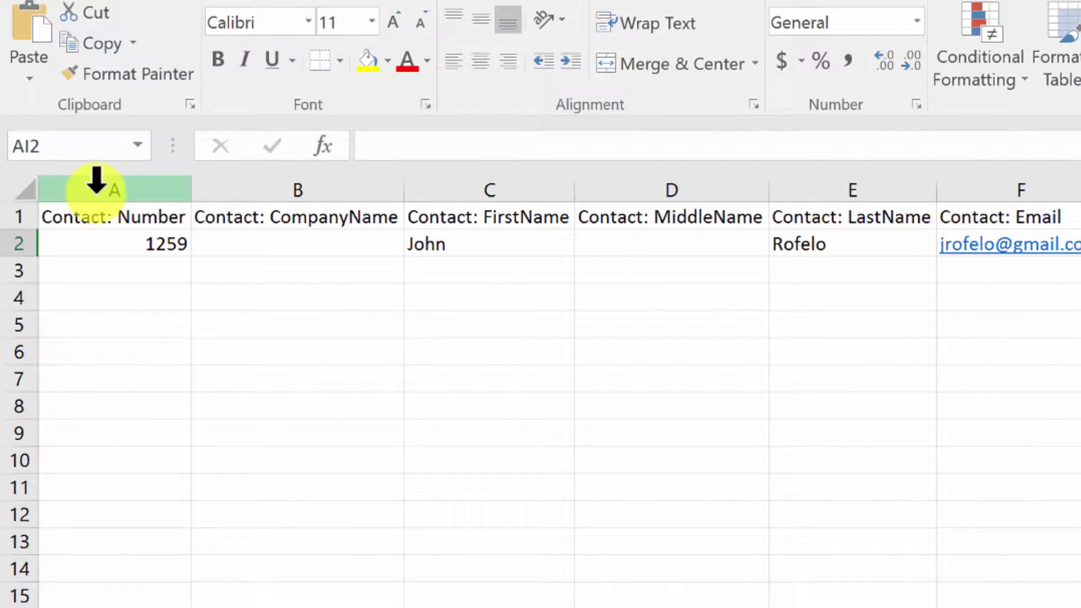
# Step: Examine the contact column headers and the sample contact record in row 2 of the import template
pyautogui.moveTo(92, 221); pyautogui.dragTo(1080, 217)
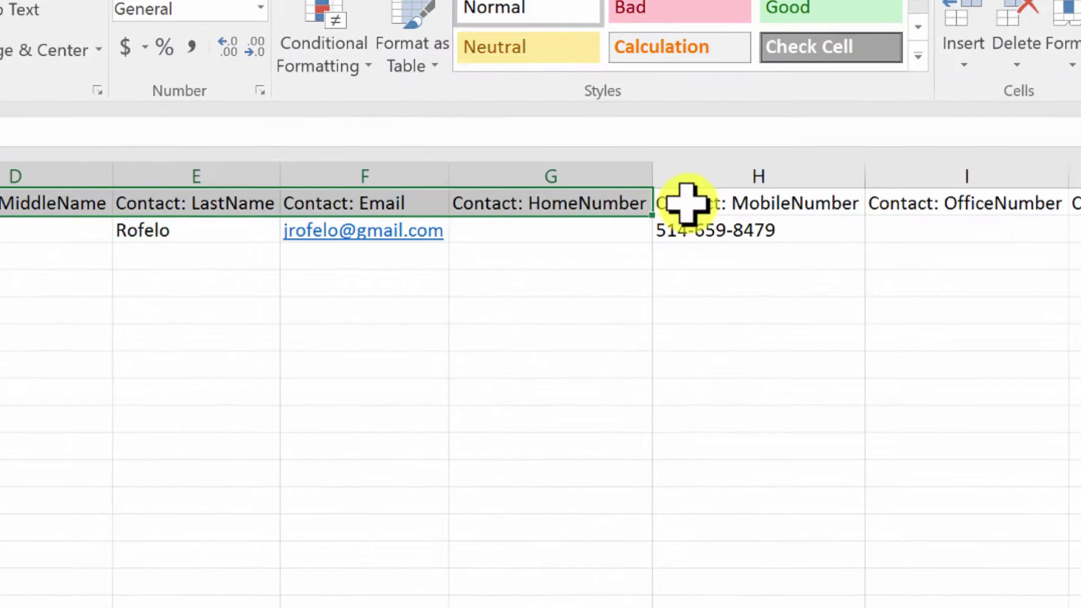
pyautogui.moveTo(686, 203); pyautogui.dragTo(1080, 203)
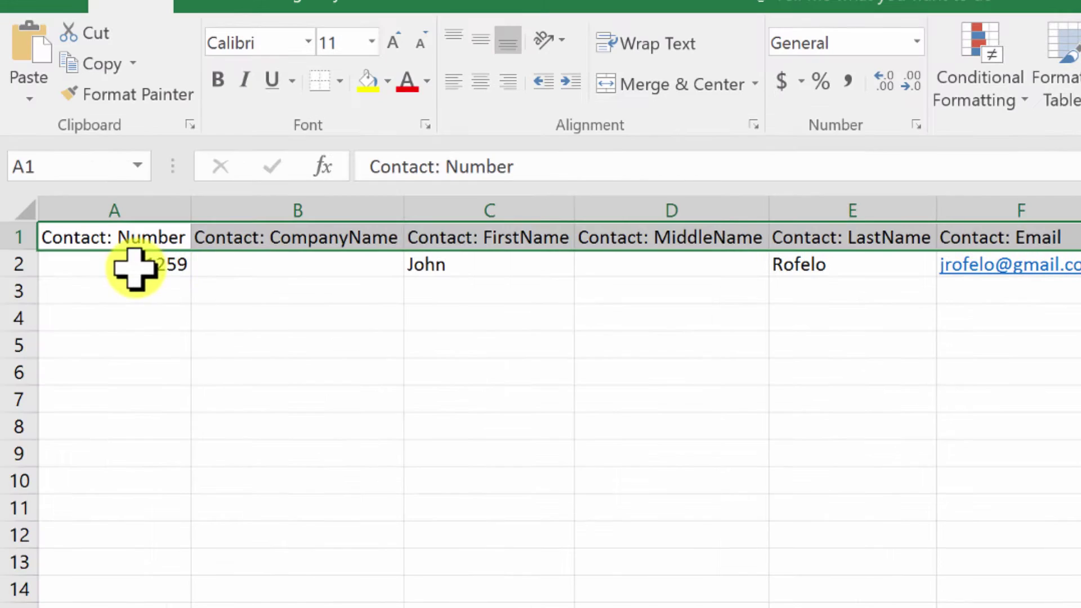
pyautogui.click(135, 265)
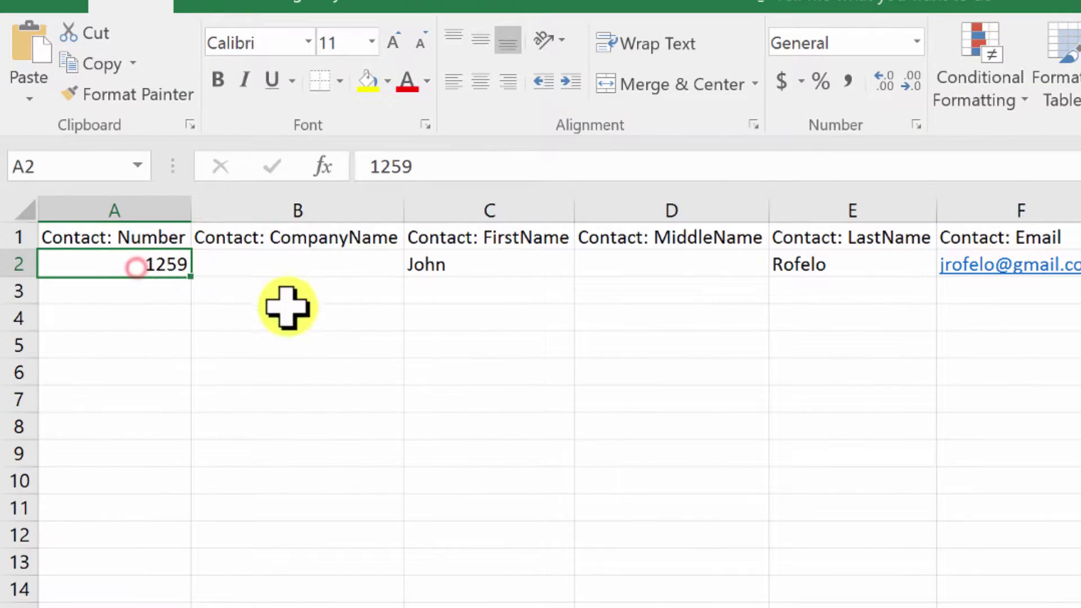
pyautogui.click(294, 262)
pyautogui.click(477, 267)
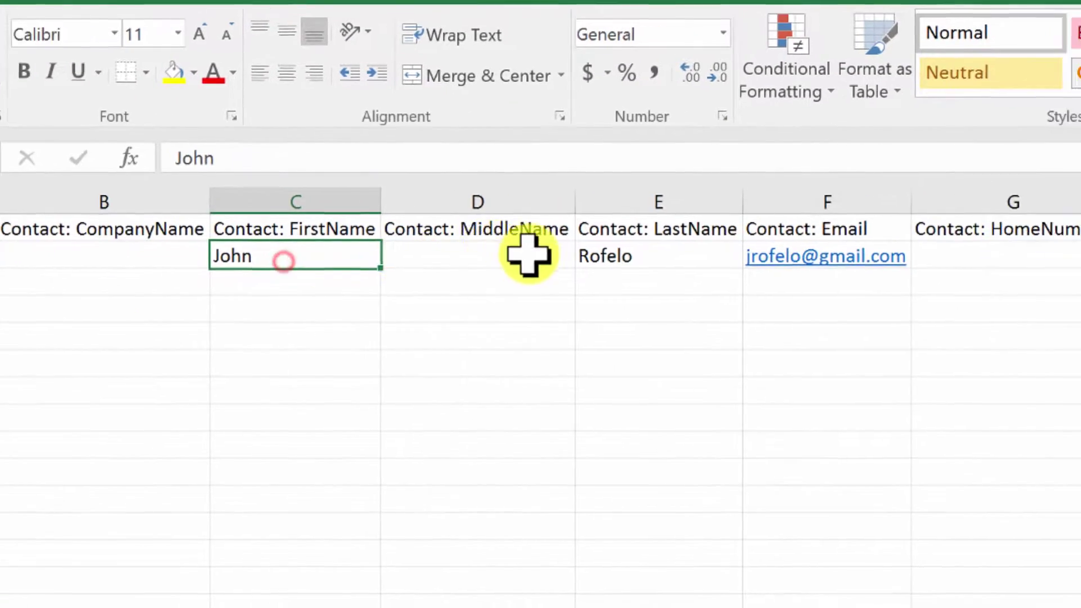
pyautogui.click(639, 255)
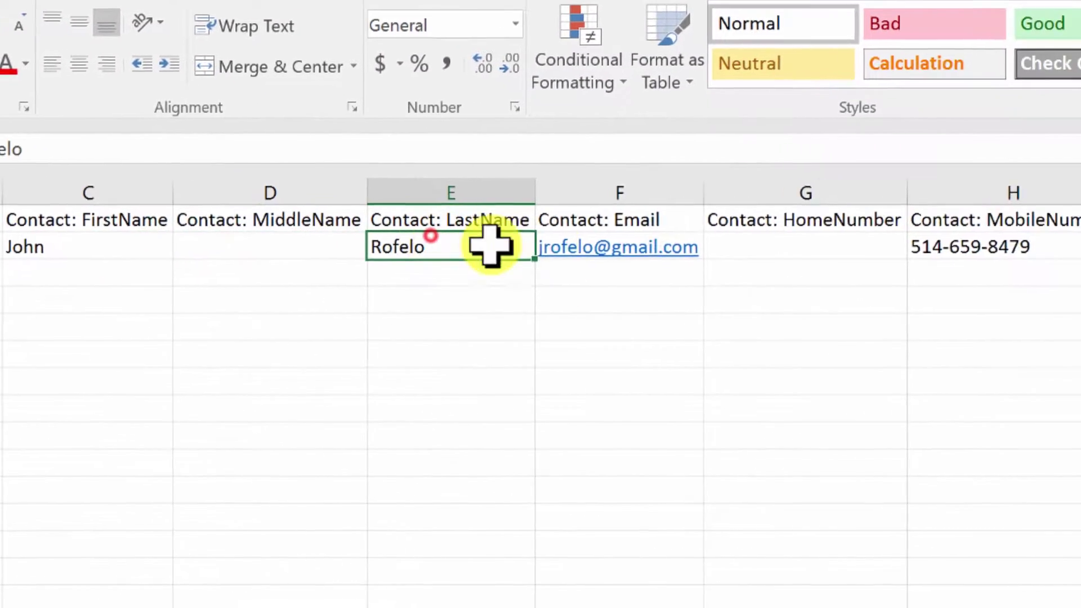
pyautogui.click(1080, 255)
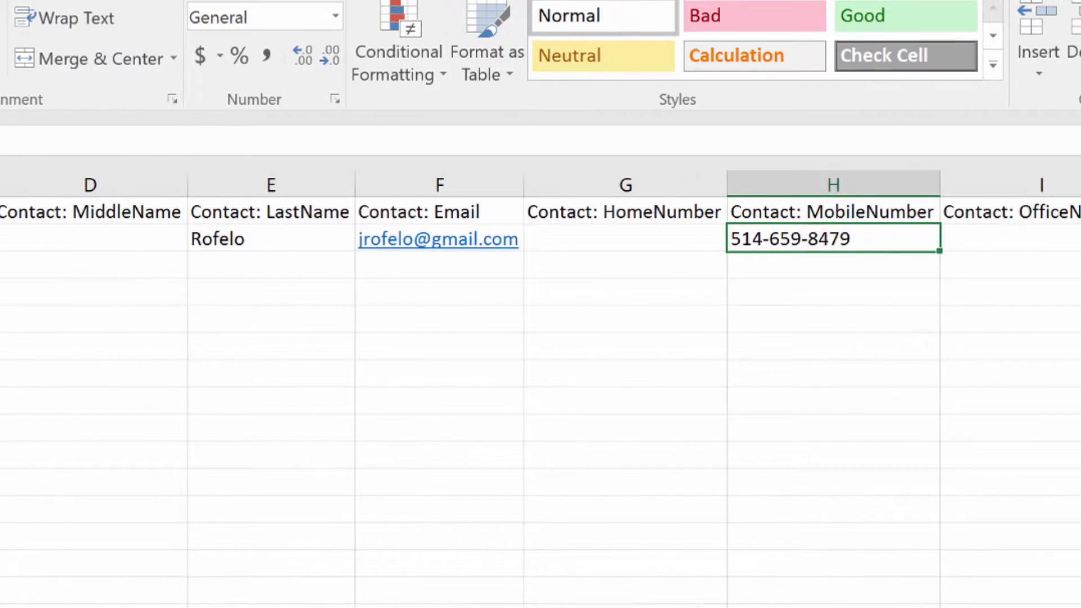
pyautogui.click(0, 244)
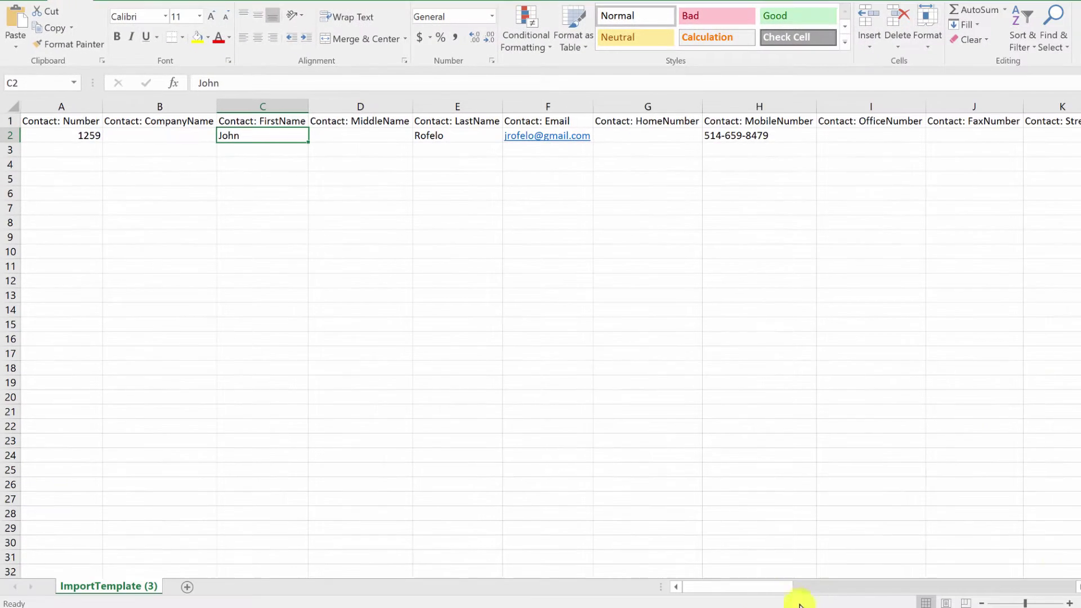
# Step: Review the template's remaining header cells, from the contact address and notes columns through the matter columns
pyautogui.moveTo(720, 587); pyautogui.dragTo(800, 584)
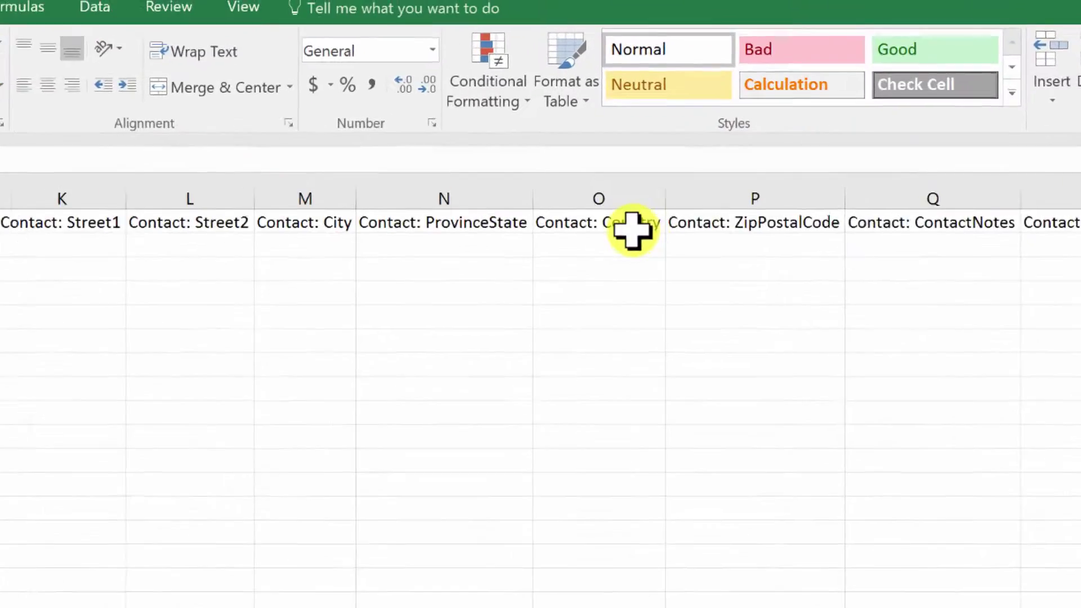
pyautogui.click(633, 229)
pyautogui.press('Right')
pyautogui.press('Right')
pyautogui.press('Right')
pyautogui.press('Right')
pyautogui.press('Right')
pyautogui.press('Right')
pyautogui.press('Right')
pyautogui.press('Right')
pyautogui.press('Right')
pyautogui.press('Right')
pyautogui.press('Right')
pyautogui.press('Right')
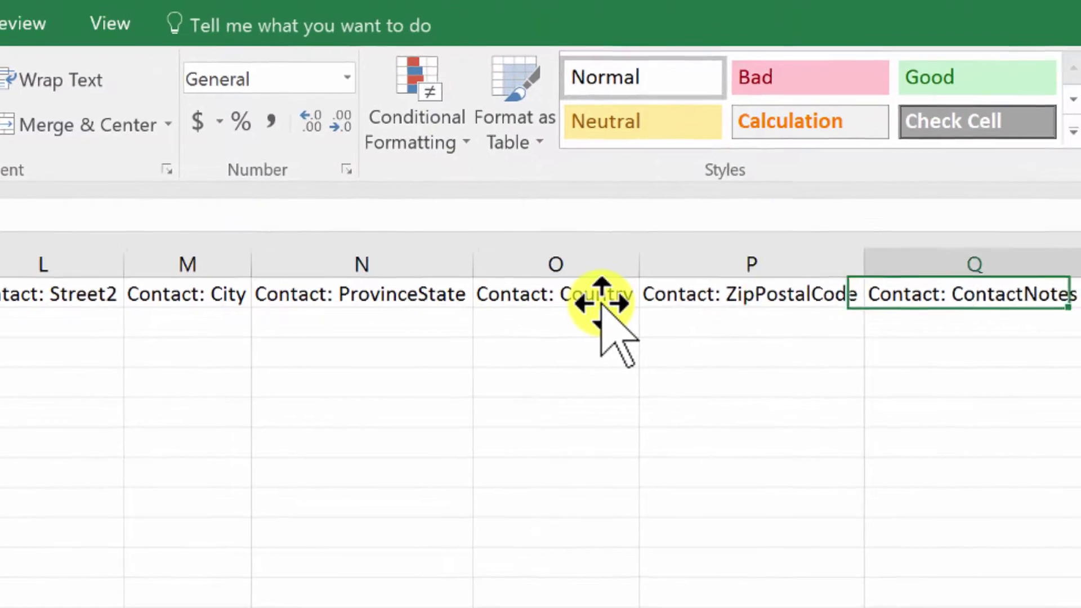
pyautogui.press('Right')
pyautogui.press('Right')
pyautogui.press('Right')
pyautogui.press('Right')
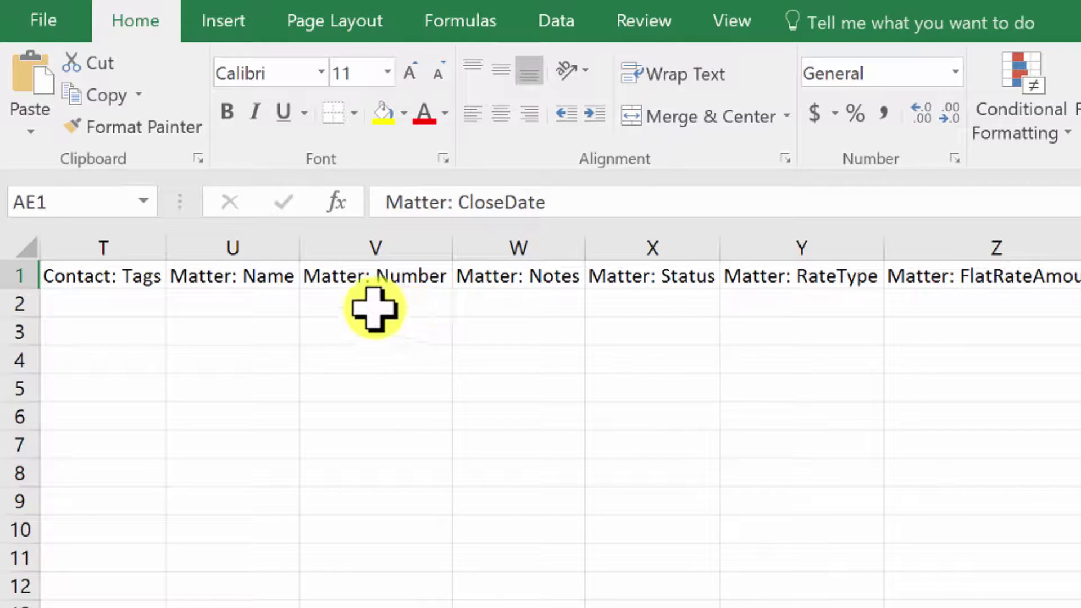
# Step: In row 2, enter the two parties' surnames joined by VS as the matter name and 121212 as the matter number
pyautogui.click(262, 304)
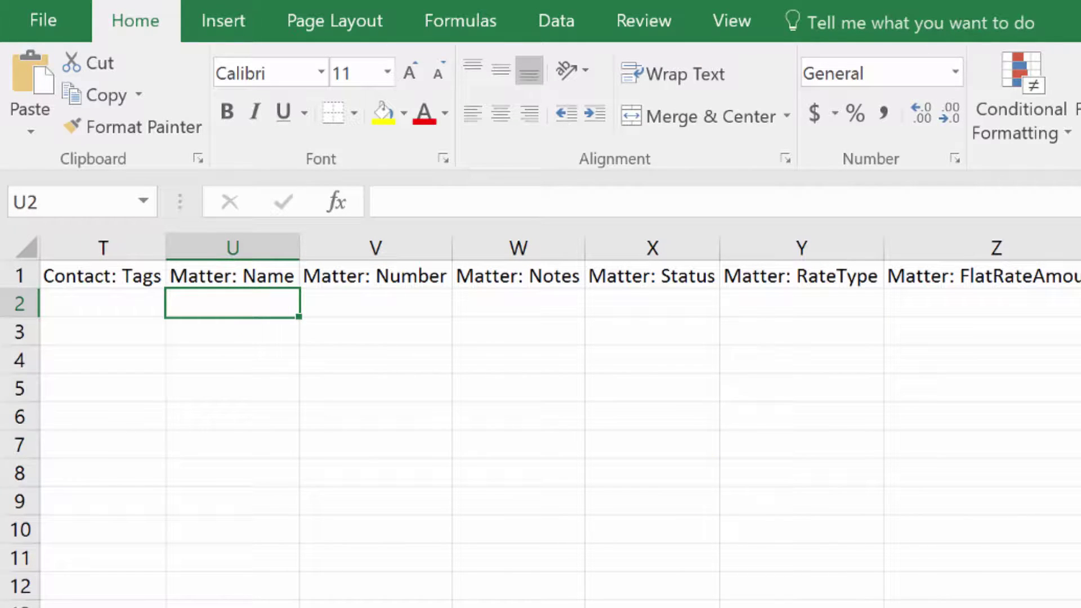
pyautogui.write('Rofelo VS Smith')
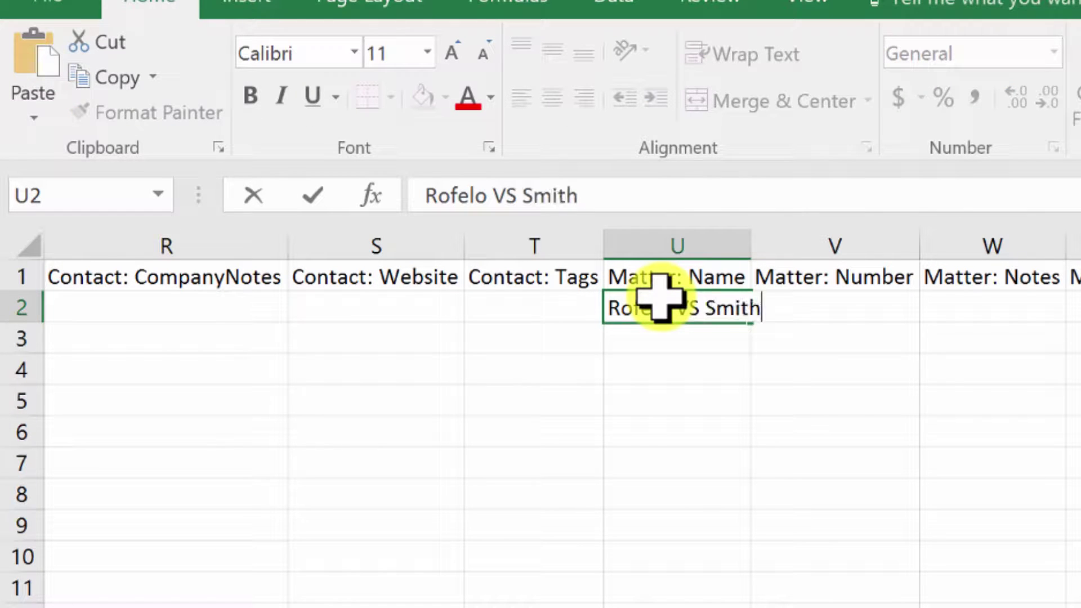
pyautogui.press('Return')
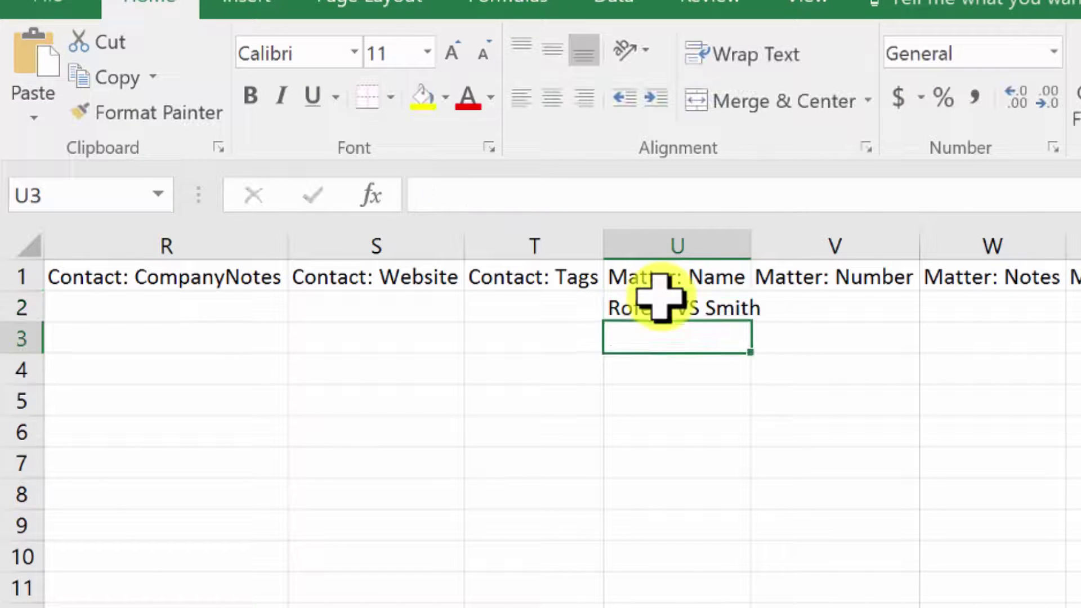
pyautogui.press('Up')
pyautogui.press('Right')
pyautogui.write('121212')
pyautogui.press('Tab')
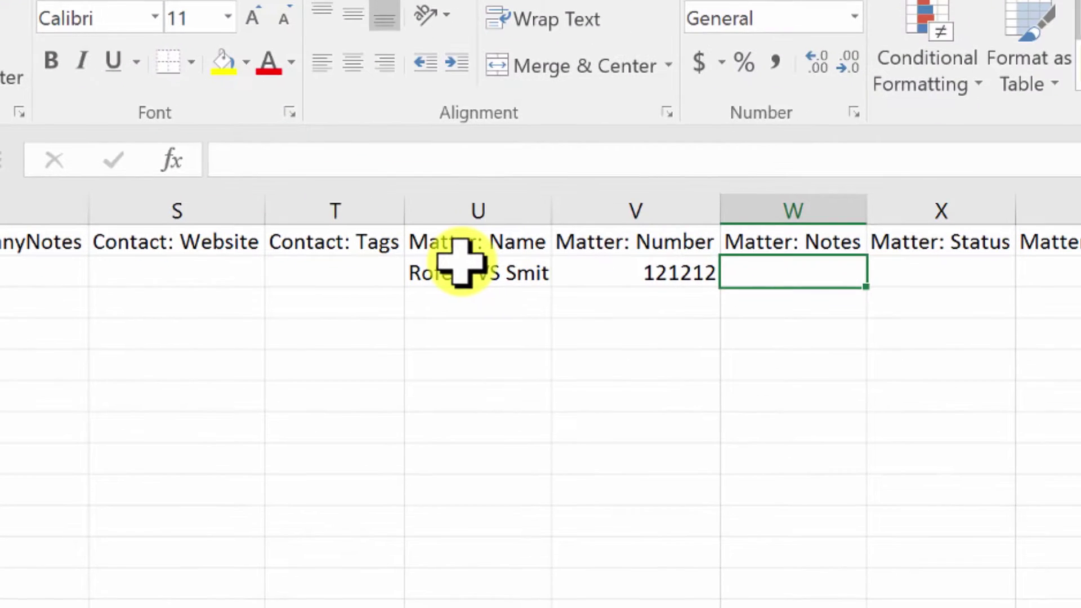
# Step: Enter "These are notes" under Matter: Notes in row 2
pyautogui.write('N')
pyautogui.write('These are not')
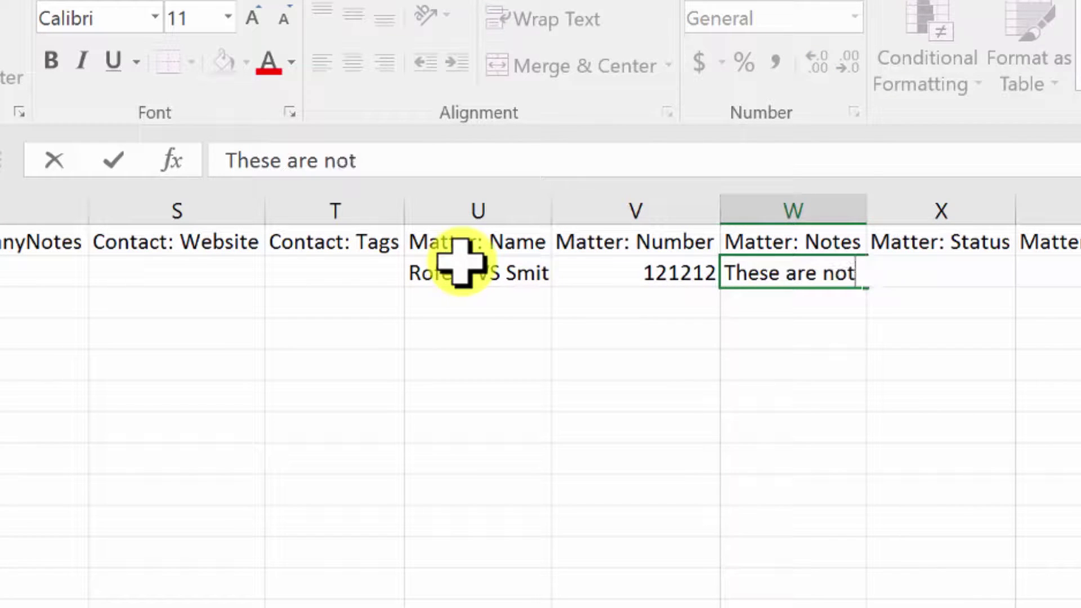
pyautogui.write('es')
pyautogui.press('Up')
# Step: Review the remaining matter headers, including the due, close and open dates and the operating and trust balances
pyautogui.press('Right')
pyautogui.press('Right')
pyautogui.press('Right')
pyautogui.press('Right')
pyautogui.press('Right')
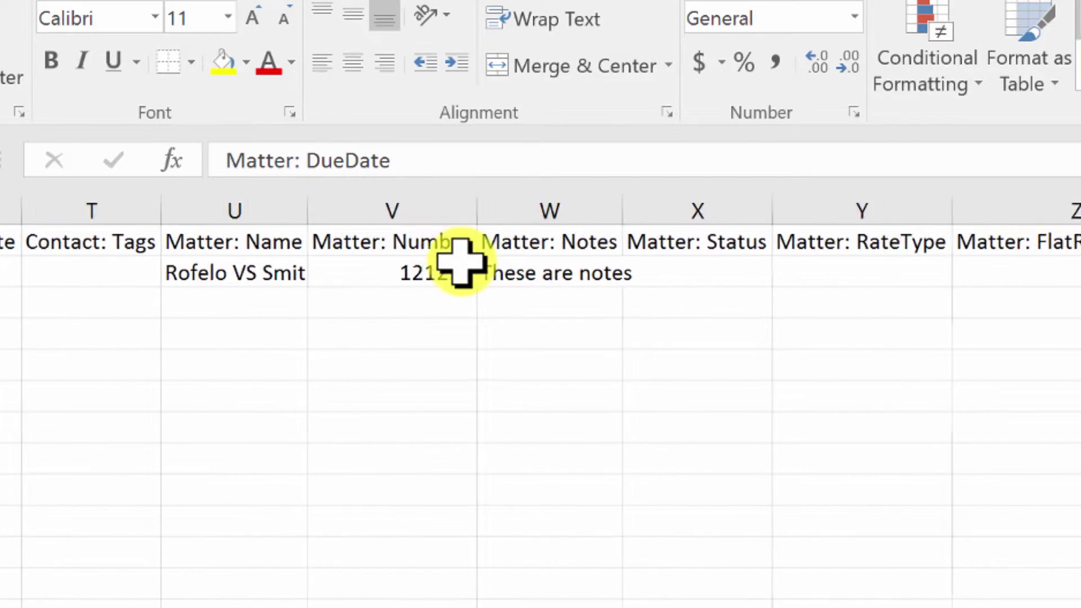
pyautogui.press('Right')
pyautogui.press('Right')
pyautogui.press('Right')
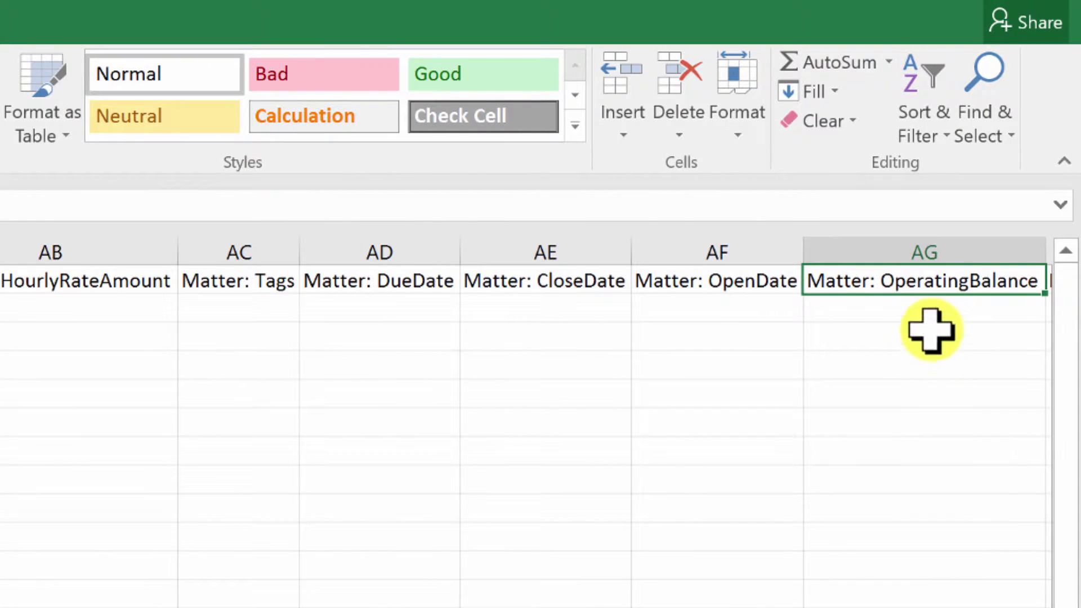
pyautogui.click(1017, 137)
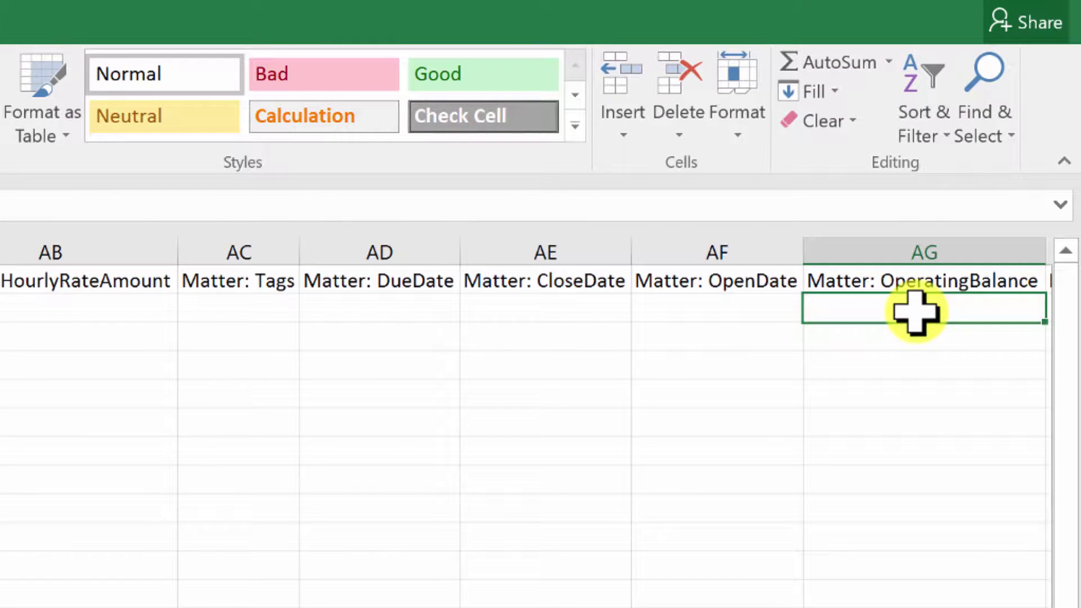
pyautogui.press('Up')
pyautogui.press('Right')
pyautogui.press('Right')
pyautogui.press('Right')
pyautogui.press('Left')
pyautogui.press('Left')
pyautogui.press('Left')
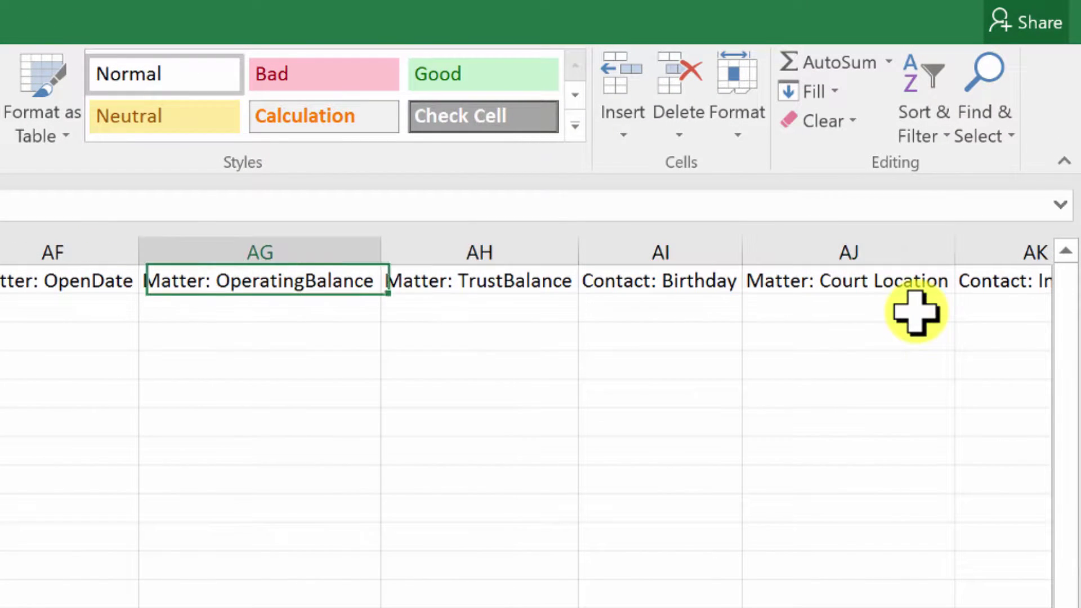
# Step: Enter -1000 under Matter: OperatingBalance in row 2
pyautogui.press('Down')
pyautogui.press('Right')
pyautogui.press('Right')
pyautogui.press('Left')
pyautogui.press('Left')
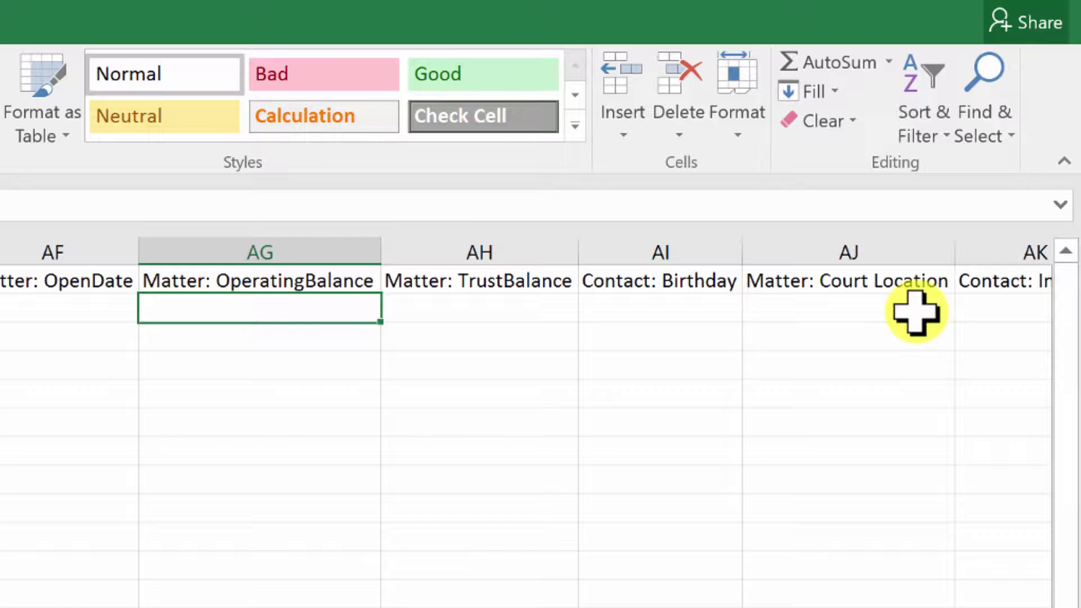
pyautogui.write('-10')
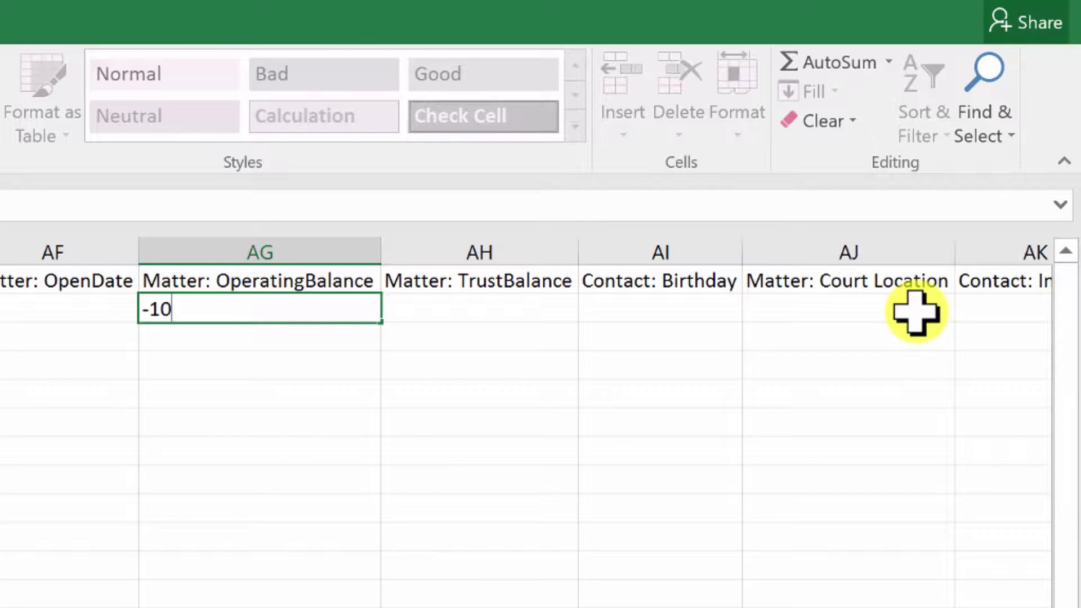
pyautogui.write('00')
pyautogui.press('Return')
pyautogui.press('Up')
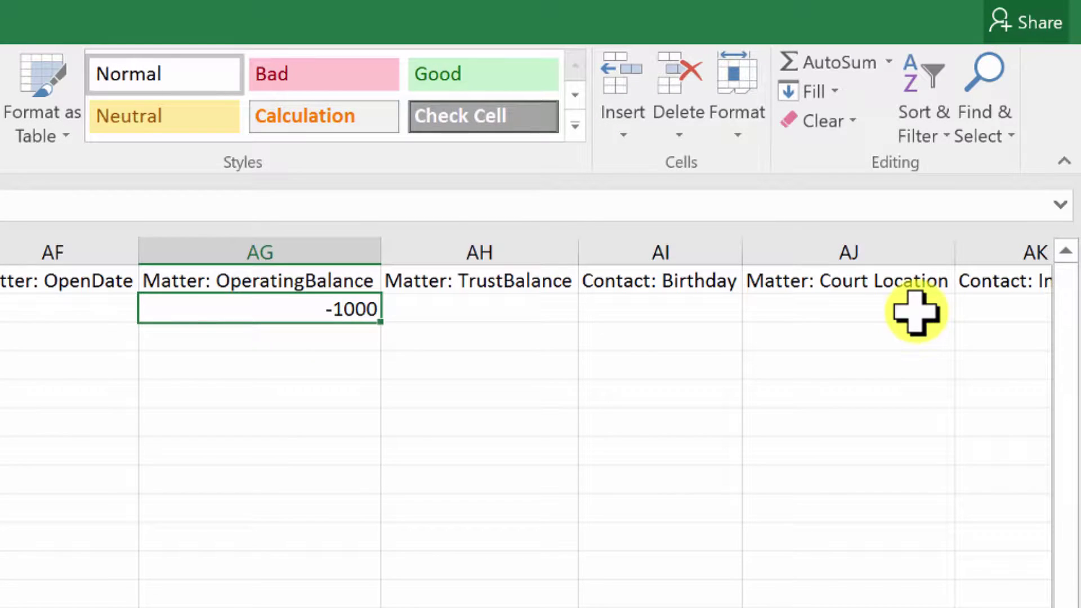
# Step: Enter 3000 under Matter: TrustBalance in row 2
pyautogui.press('Right')
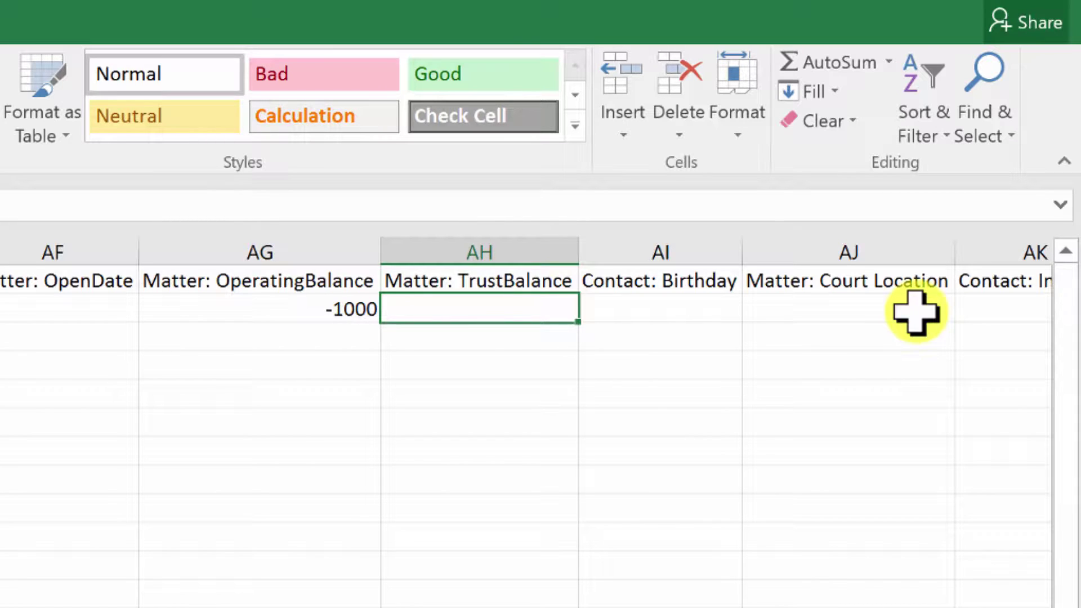
pyautogui.write('3000')
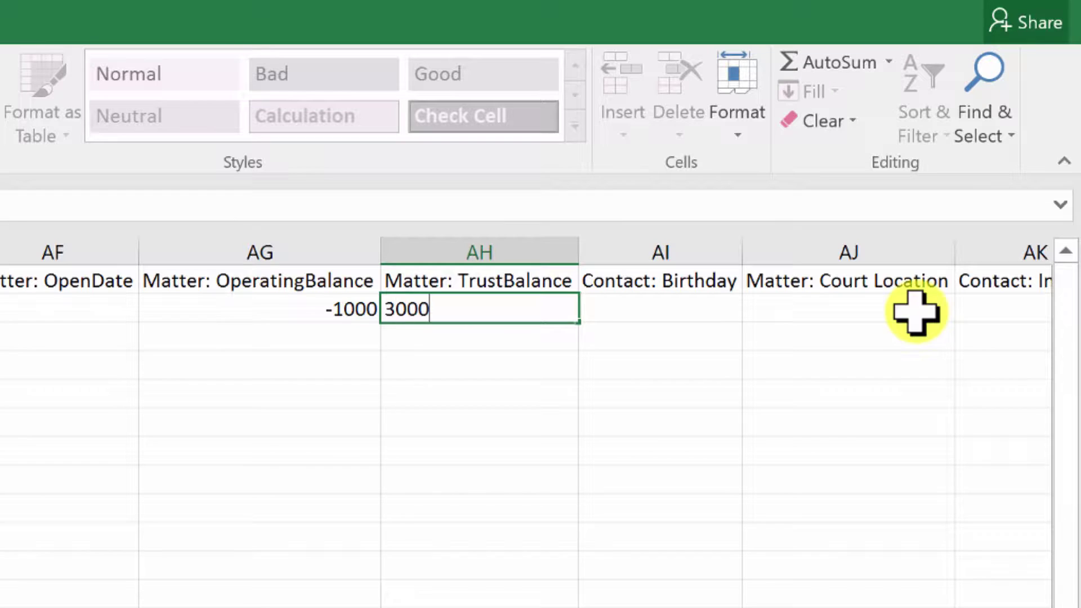
pyautogui.press('Return')
pyautogui.press('Up')
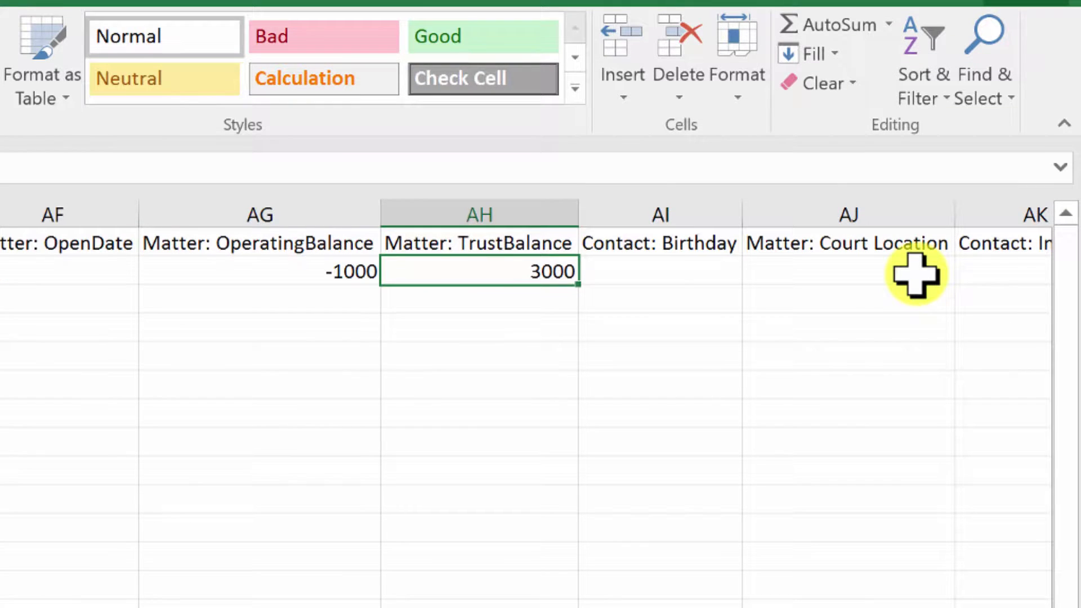
# Step: Examine the last template headers: Birthday, Court Location, Industry, Referred By and Nationality
pyautogui.press('Right')
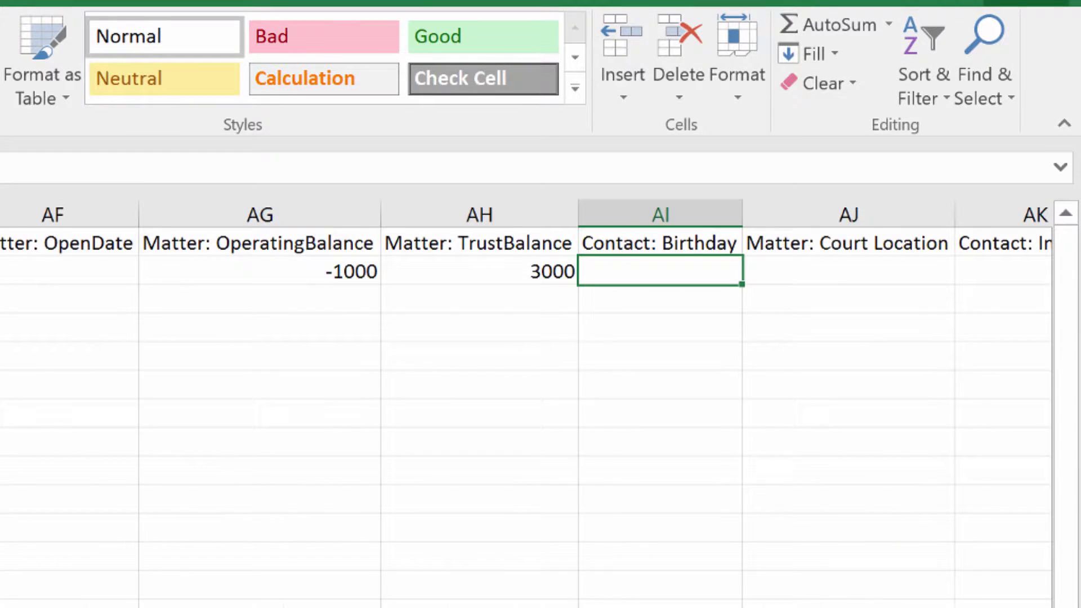
pyautogui.hscroll(3, 540, 416)
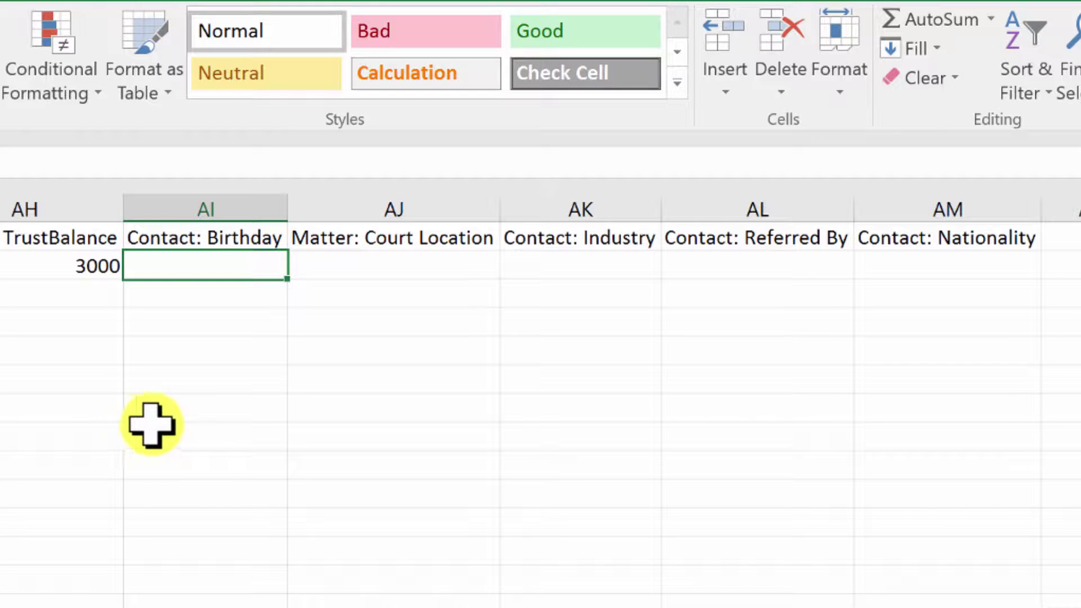
pyautogui.click(194, 236)
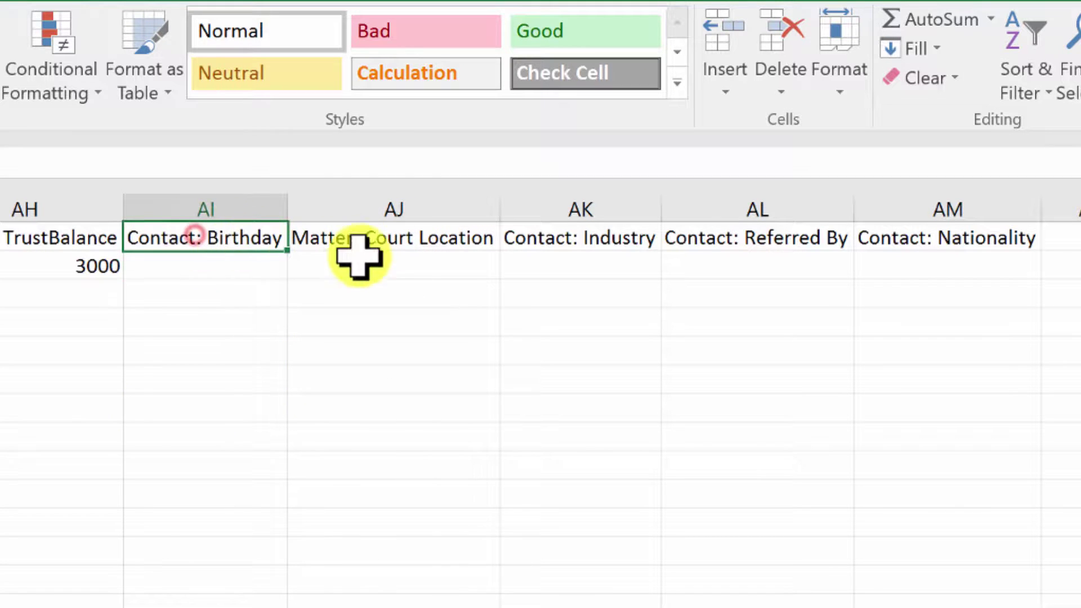
pyautogui.click(388, 236)
pyautogui.click(558, 239)
pyautogui.click(718, 235)
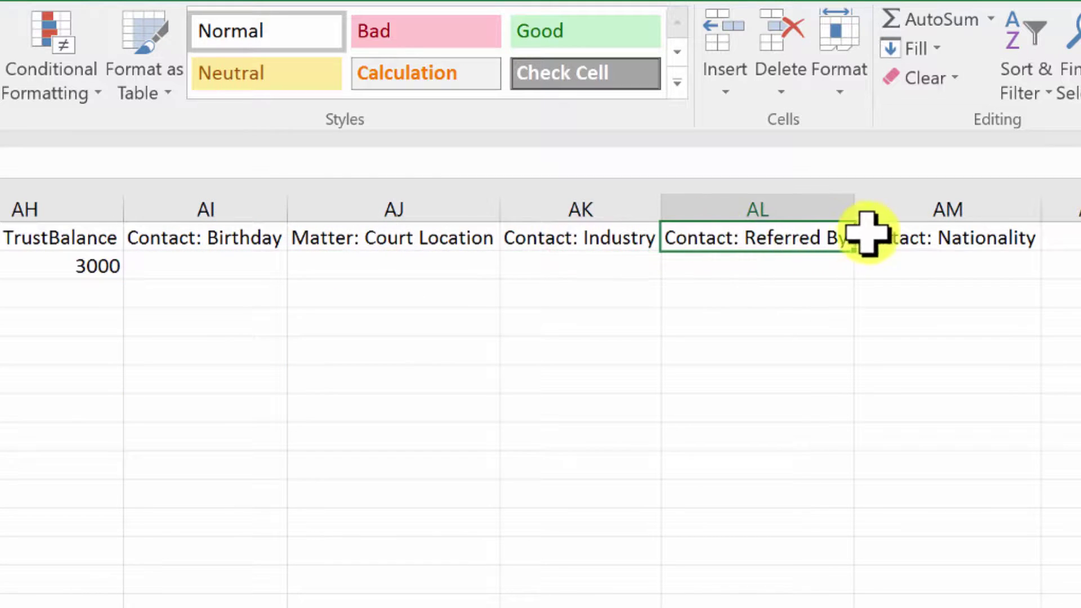
pyautogui.click(885, 235)
pyautogui.click(187, 233)
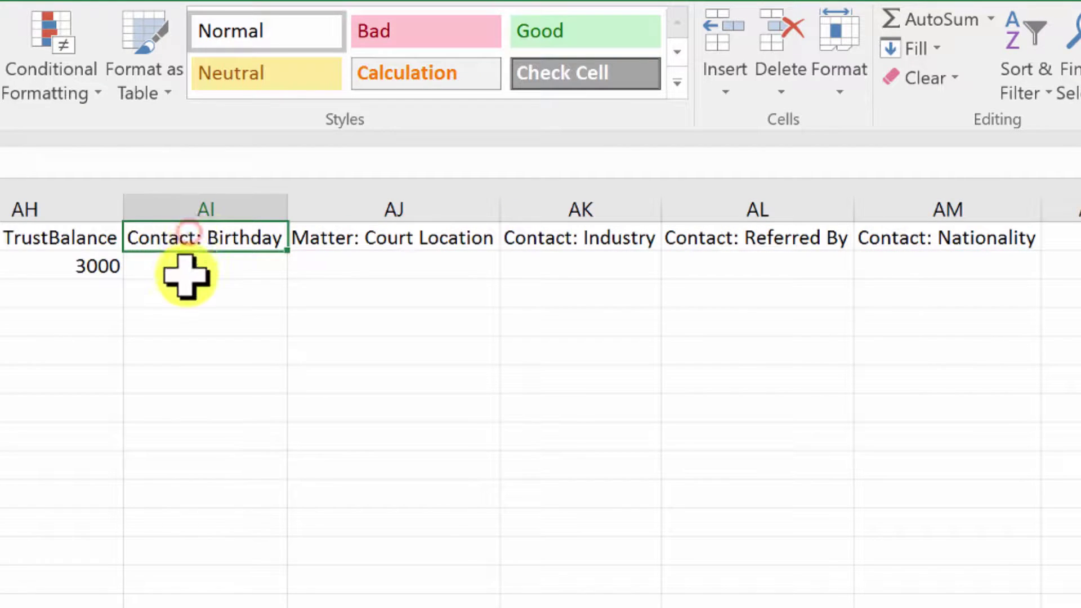
pyautogui.click(511, 242)
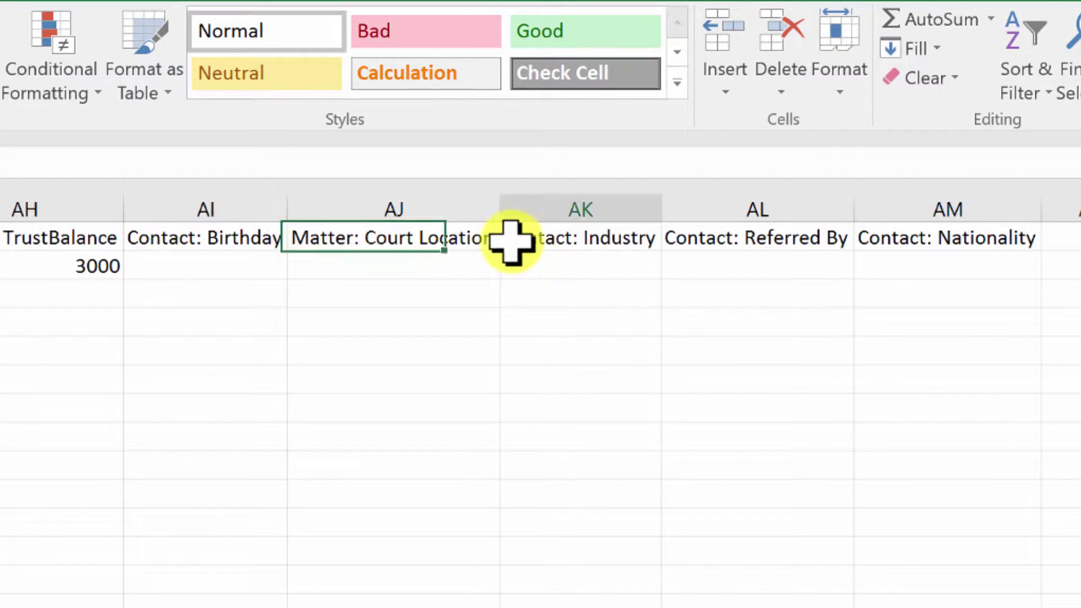
pyautogui.click(390, 236)
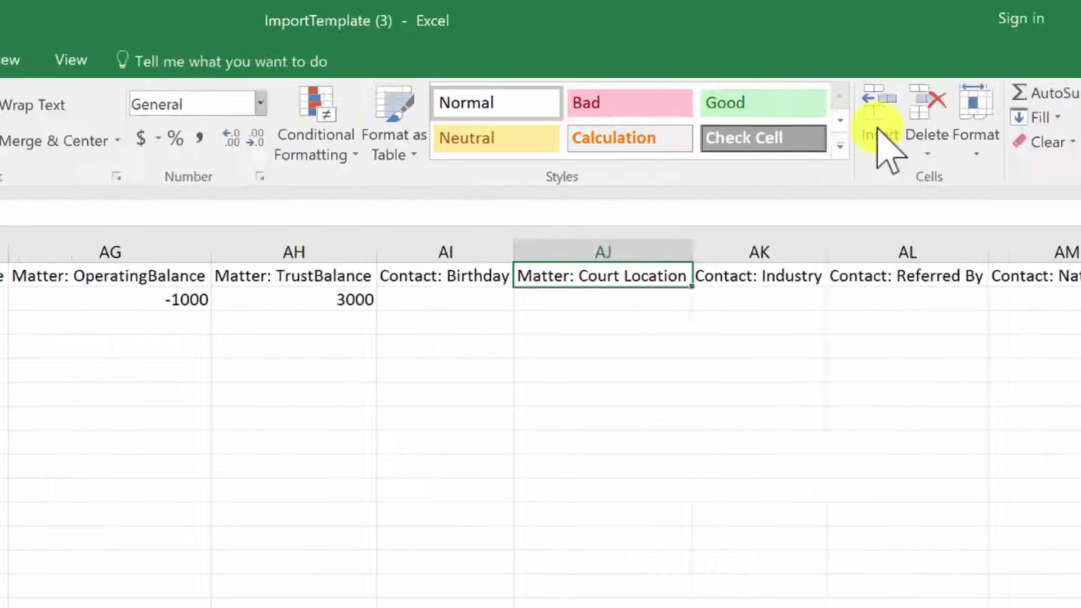
# Step: Leave the spreadsheet and return to the contacts and matters import page in the browser
pyautogui.click(1000, 2)
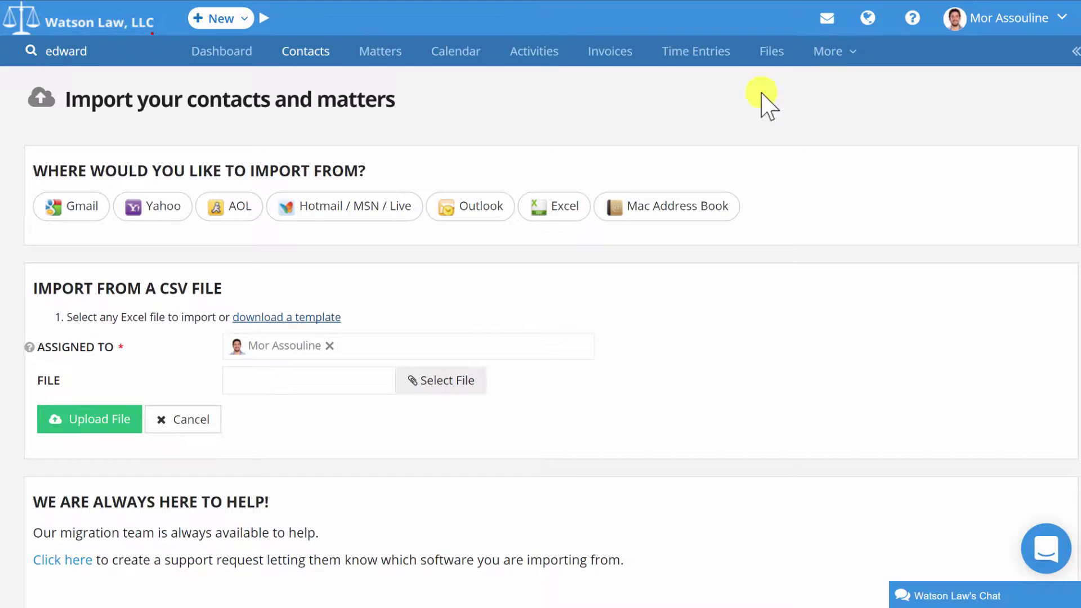
# Step: Open the account's Custom Fields settings in a new tab and examine the custom company, contact and matter fields
pyautogui.click(1000, 23)
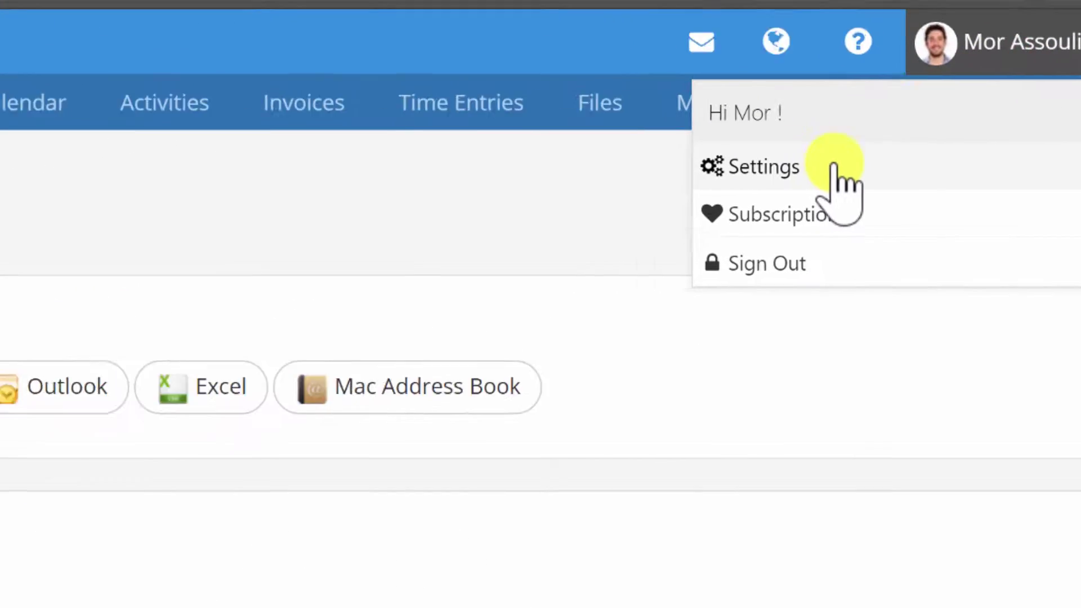
pyautogui.middleClick(749, 156)
pyautogui.click(427, 8)
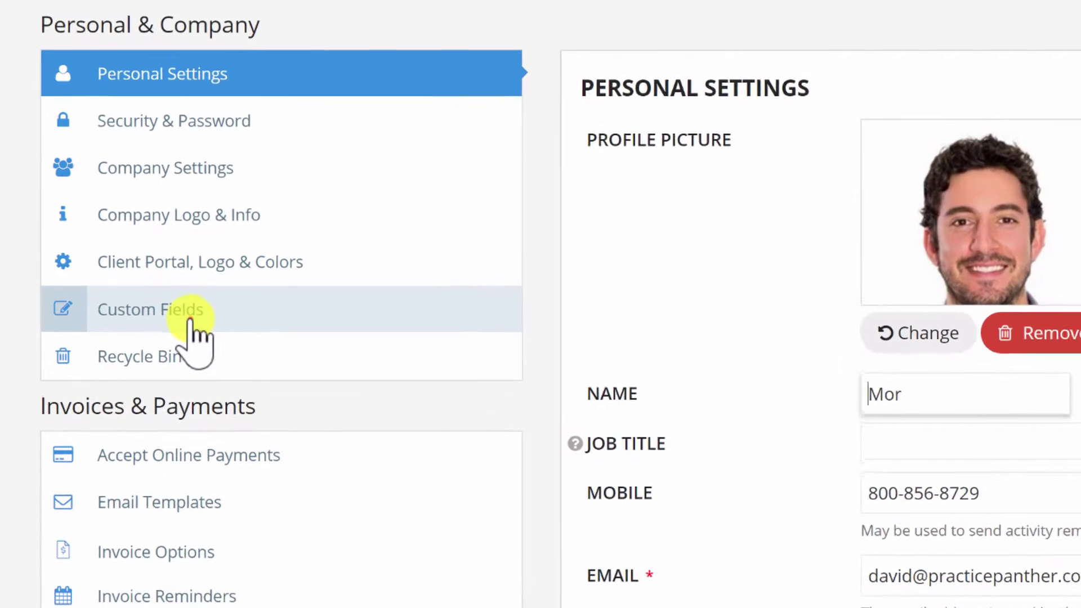
pyautogui.click(191, 320)
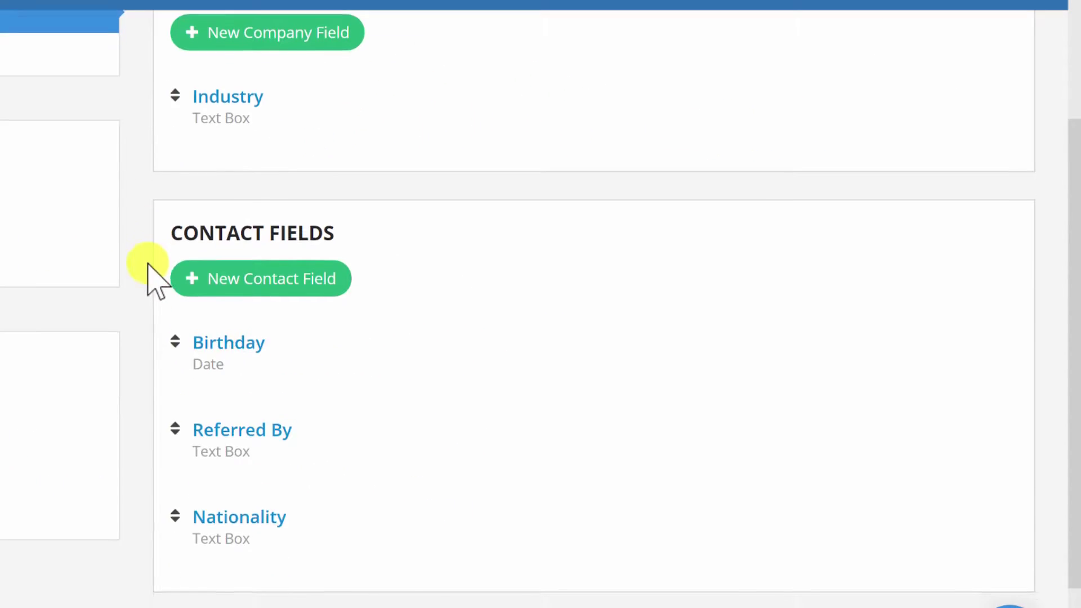
pyautogui.scroll(-2, 154, 298)
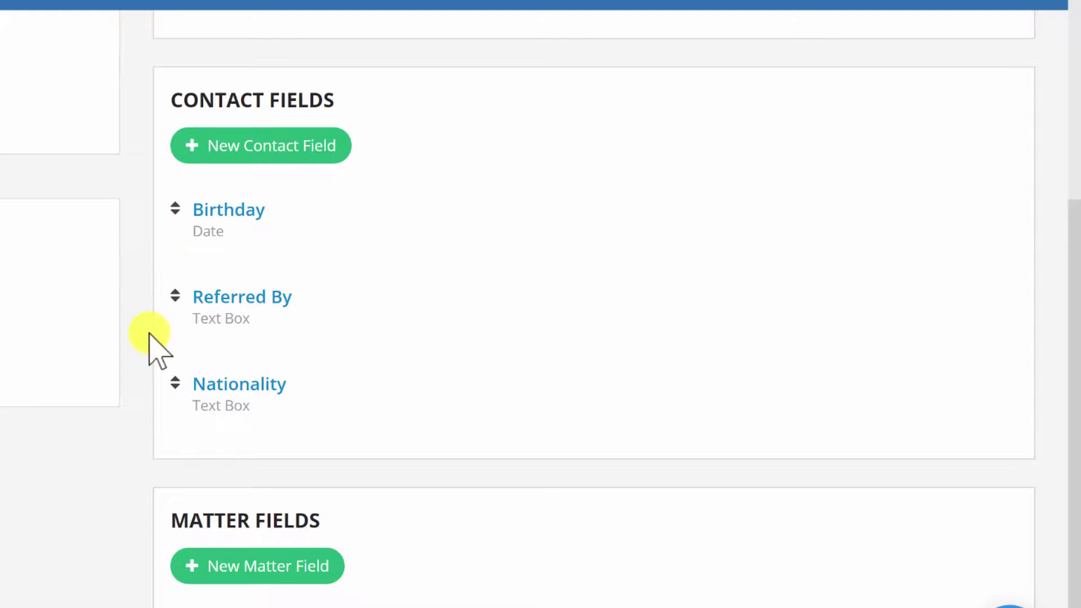
pyautogui.scroll(4, 150, 343)
pyautogui.scroll(-4, 174, 249)
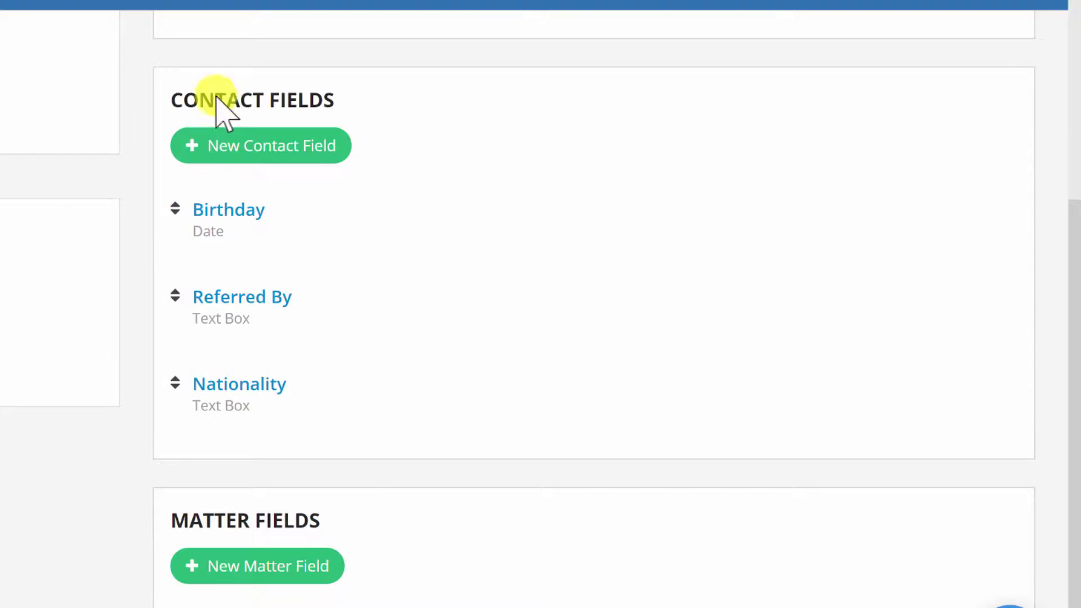
pyautogui.scroll(-1, 220, 490)
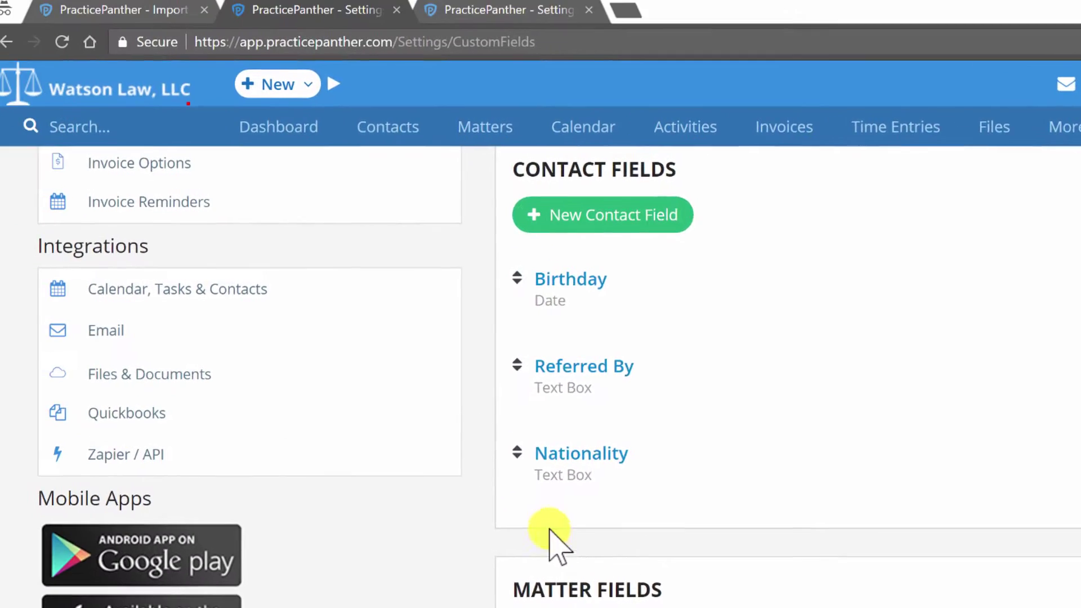
# Step: Switch to the ImportTemplate (3) workbook in Excel and enter American under Contact: Nationality in row 2
pyautogui.click(169, 16)
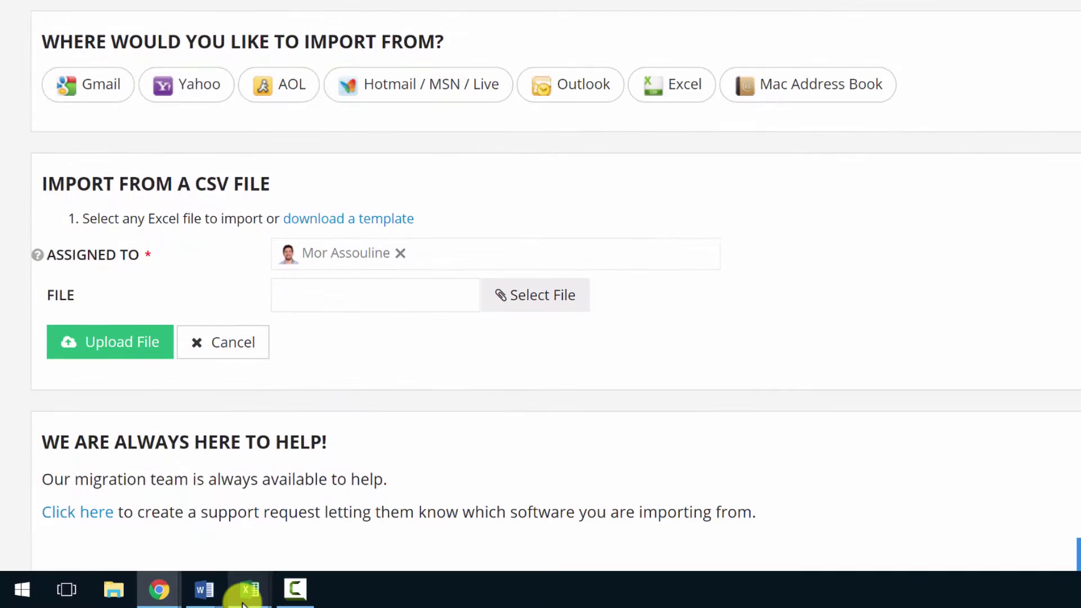
pyautogui.moveTo(250, 589)
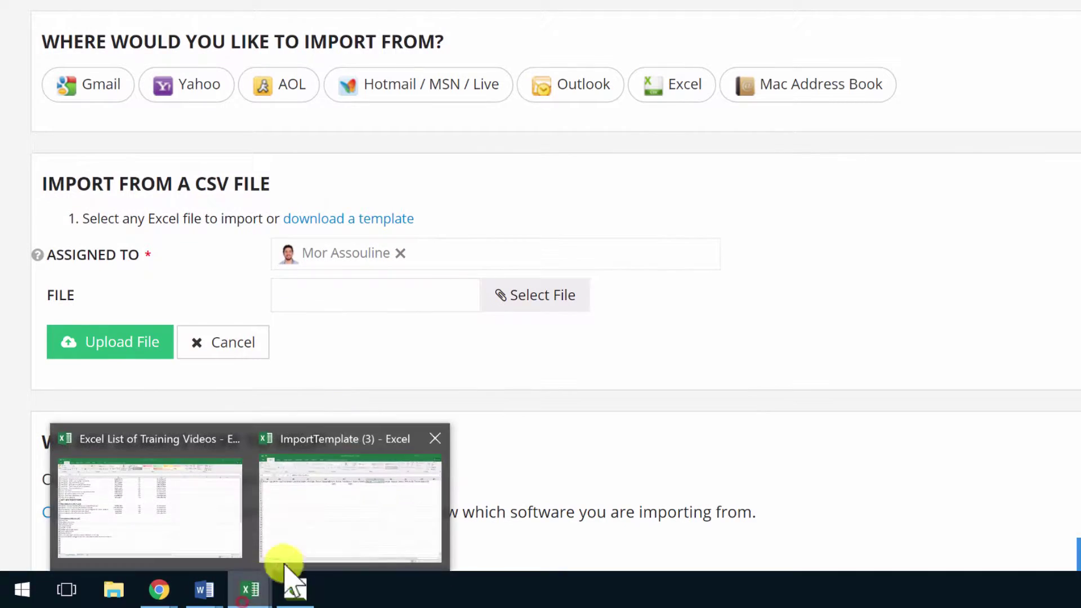
pyautogui.click(287, 560)
pyautogui.click(719, 131)
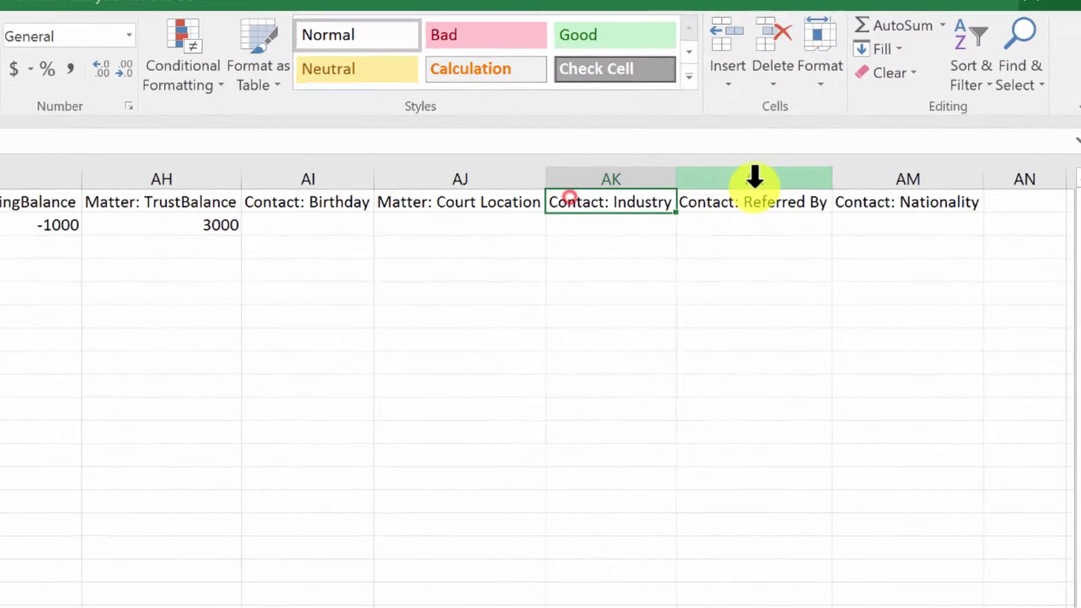
pyautogui.click(763, 200)
pyautogui.click(892, 197)
pyautogui.click(868, 223)
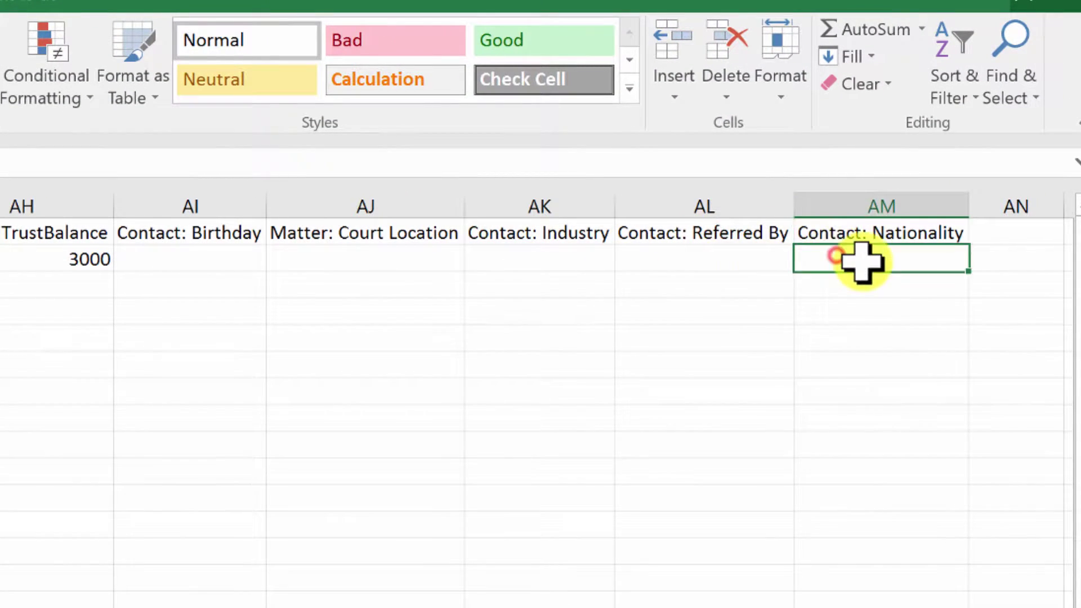
pyautogui.write('American')
pyautogui.click(697, 309)
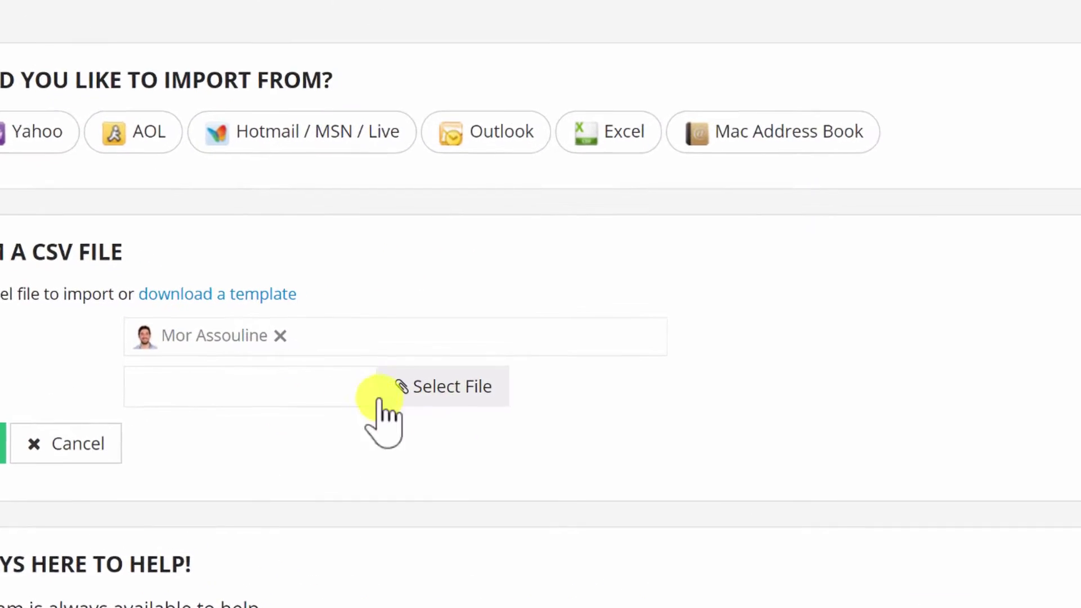
# Step: Choose the ImportTemplate CSV file as the file to import on the browser's import page
pyautogui.click(435, 384)
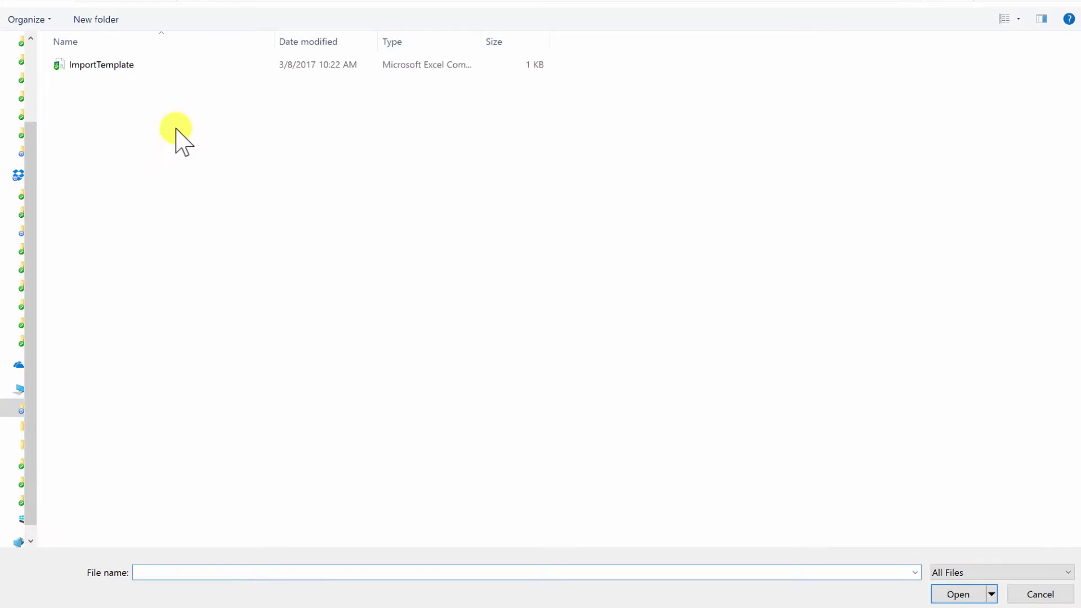
pyautogui.click(139, 66)
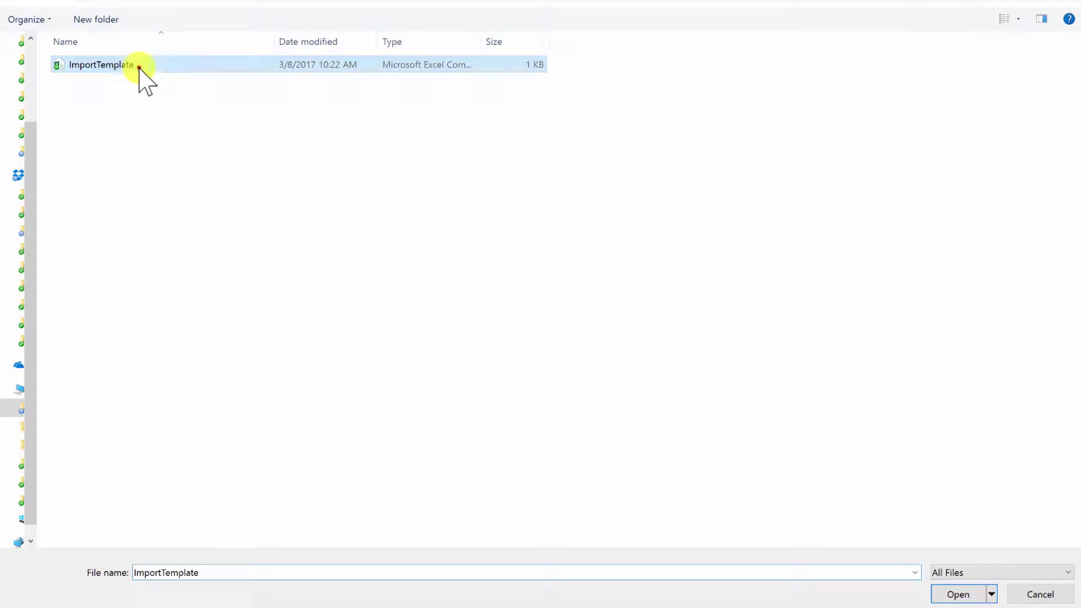
pyautogui.click(957, 594)
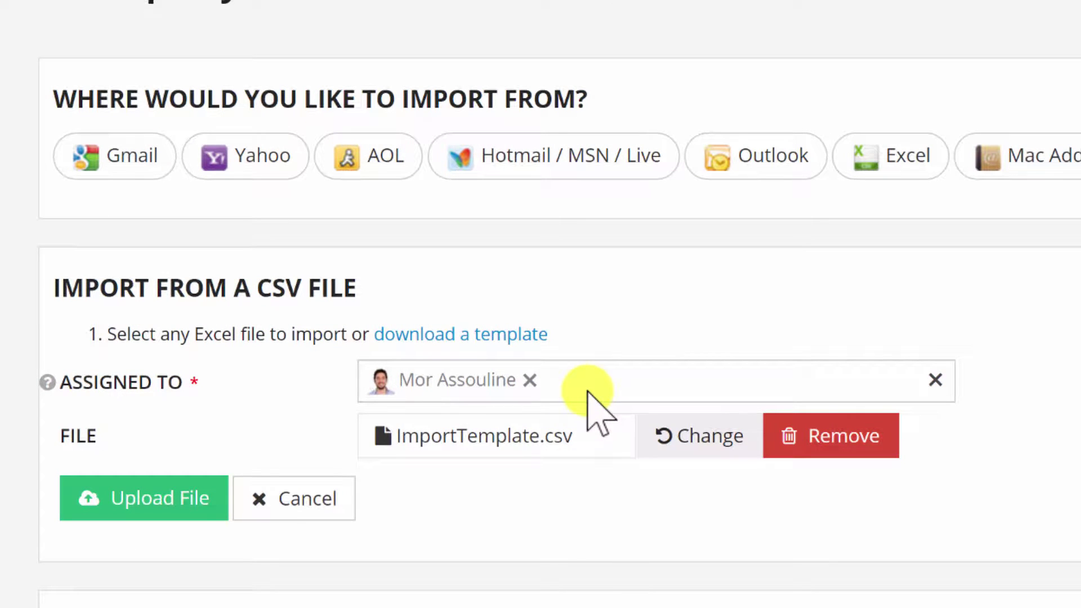
# Step: Add the second user to the import's Assigned To field and remove that user again
pyautogui.click(587, 389)
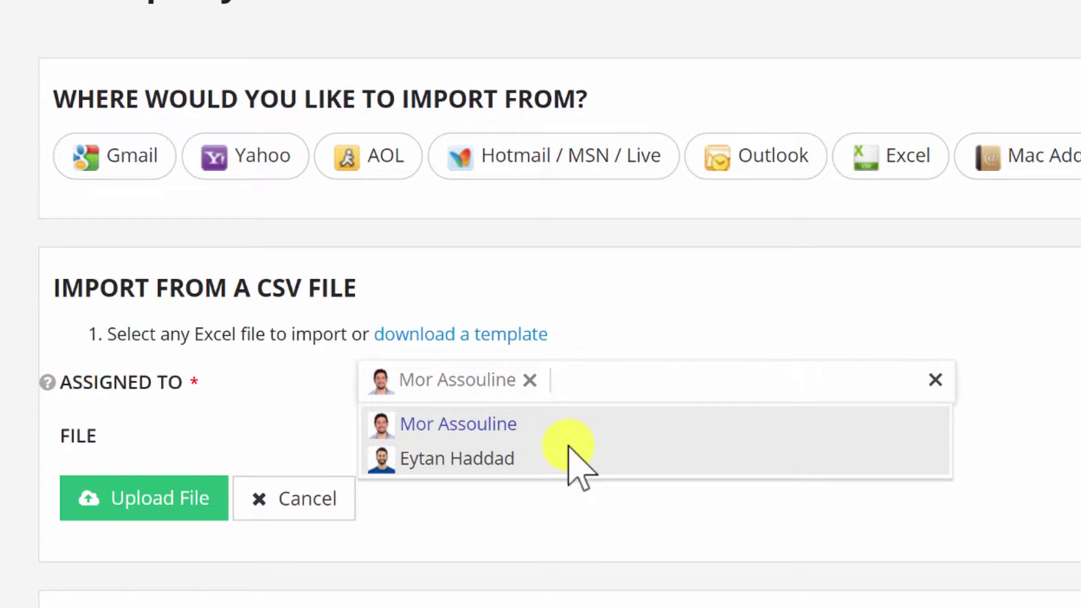
pyautogui.click(568, 449)
pyautogui.click(713, 380)
pyautogui.click(667, 331)
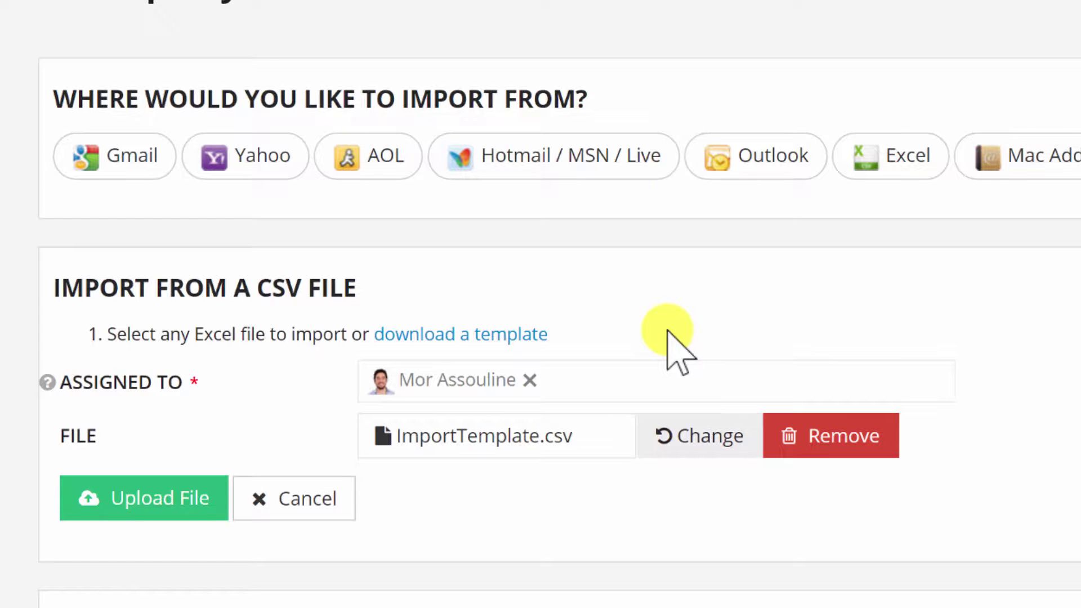
pyautogui.click(653, 375)
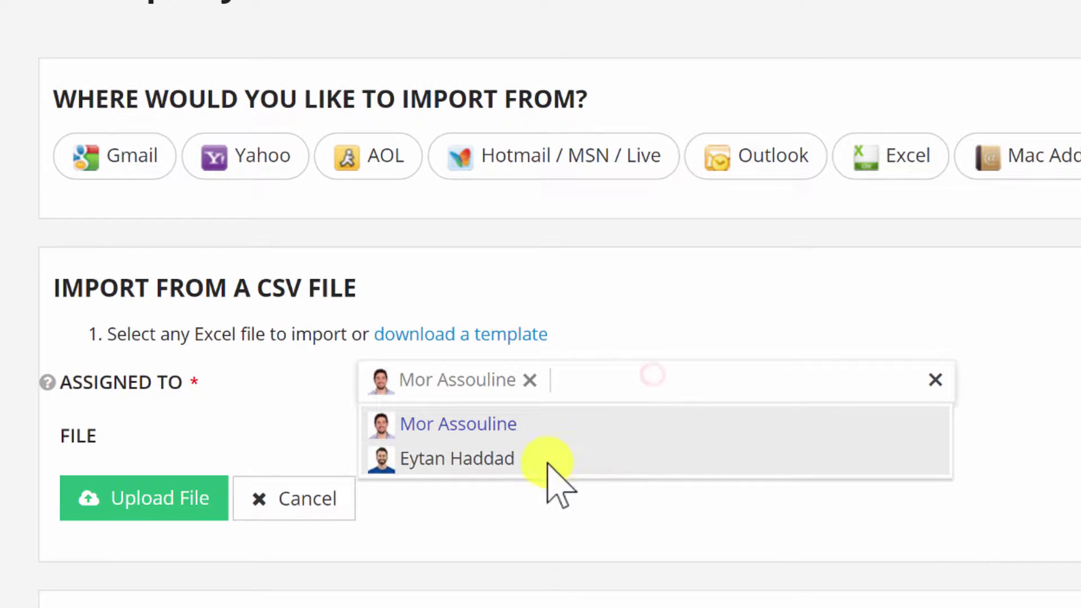
pyautogui.click(513, 460)
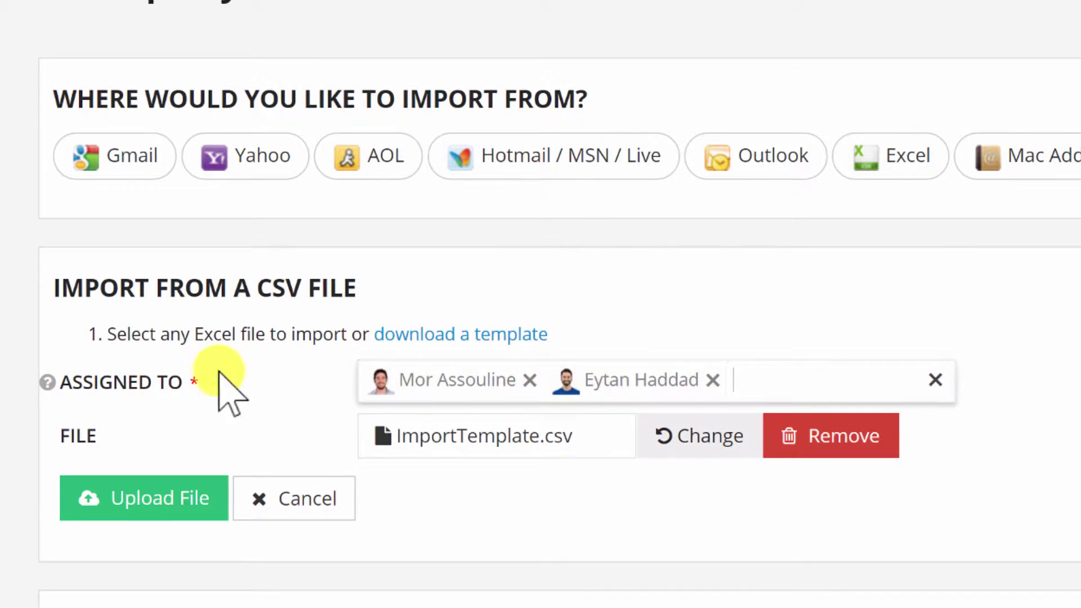
pyautogui.click(713, 381)
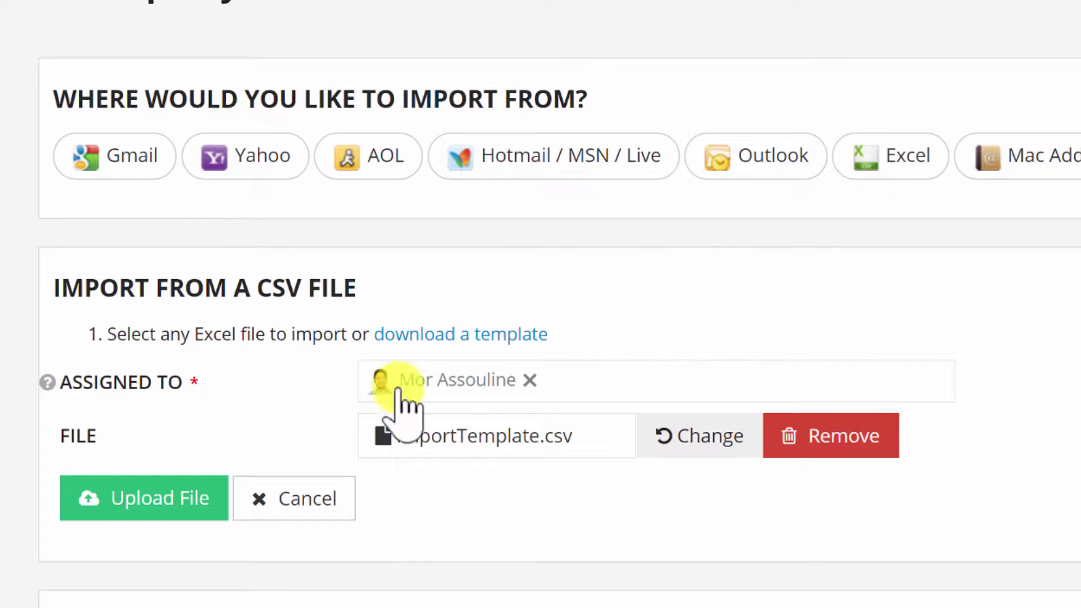
# Step: Upload the chosen ImportTemplate.csv file for import
pyautogui.click(161, 503)
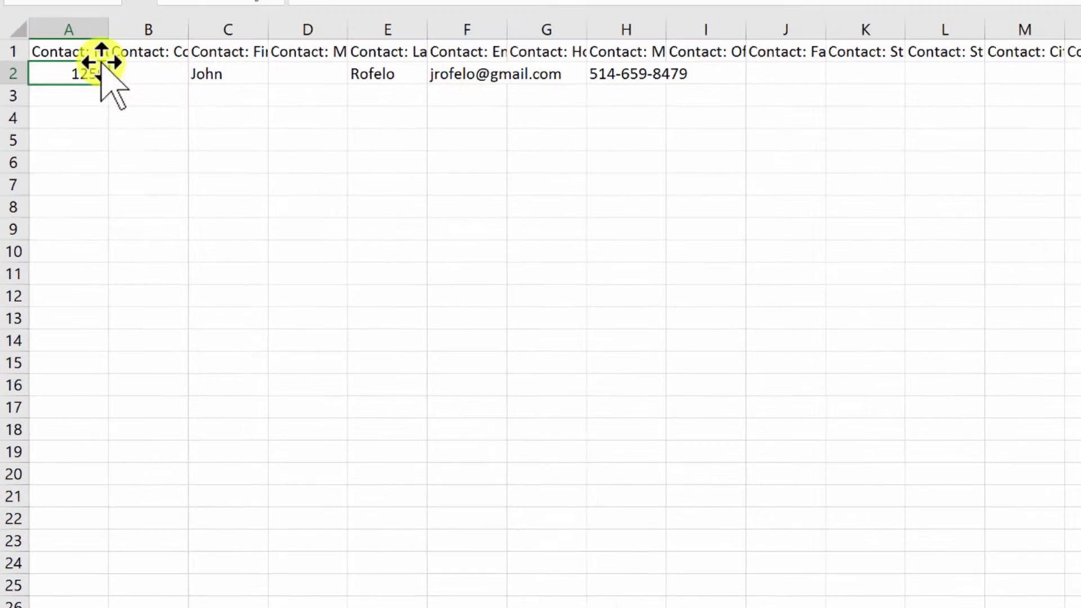
# Step: In the Excel template, fit the widths of columns A through K to their contents
pyautogui.moveTo(73, 29); pyautogui.dragTo(774, 30)
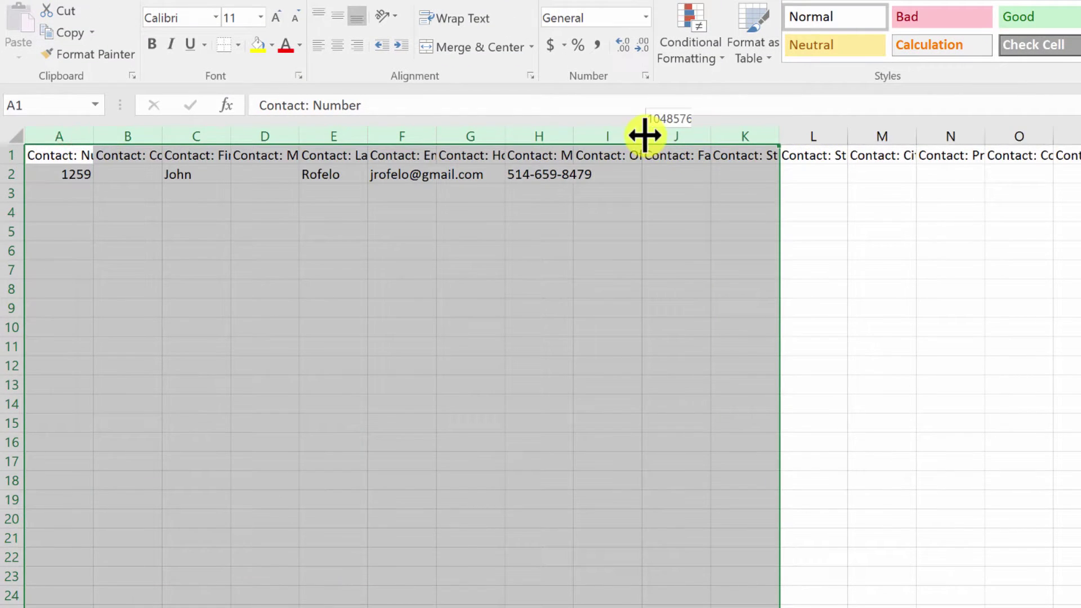
pyautogui.doubleClick(645, 135)
pyautogui.click(487, 190)
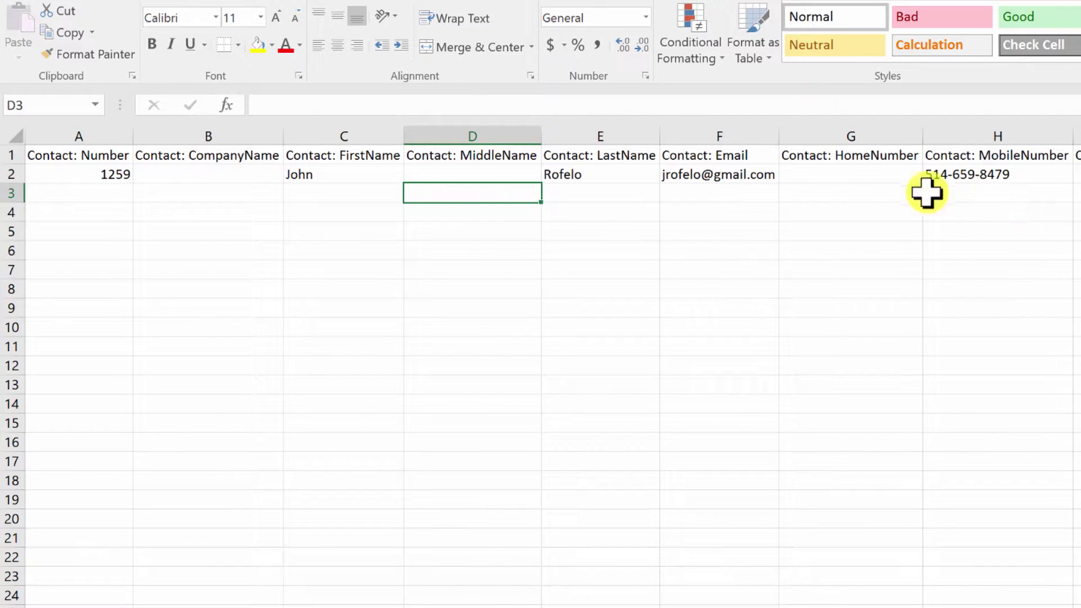
# Step: Copy the contact details in A2 to H2 into row 3 for a second matter of the same contact
pyautogui.click(335, 196)
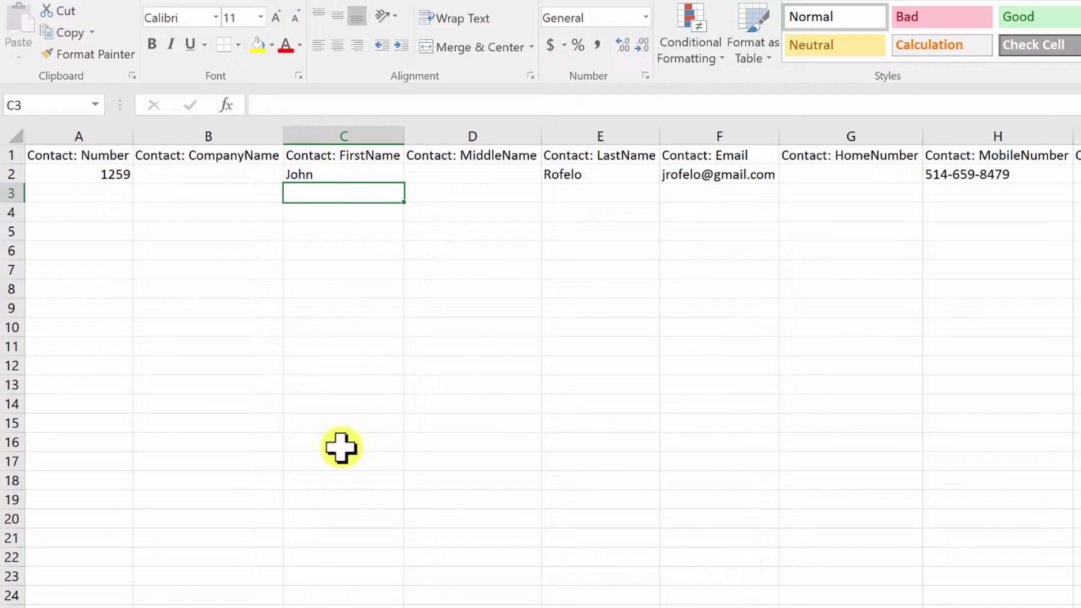
pyautogui.moveTo(42, 169); pyautogui.dragTo(957, 176)
pyautogui.hotkey('ctrl', 'c')
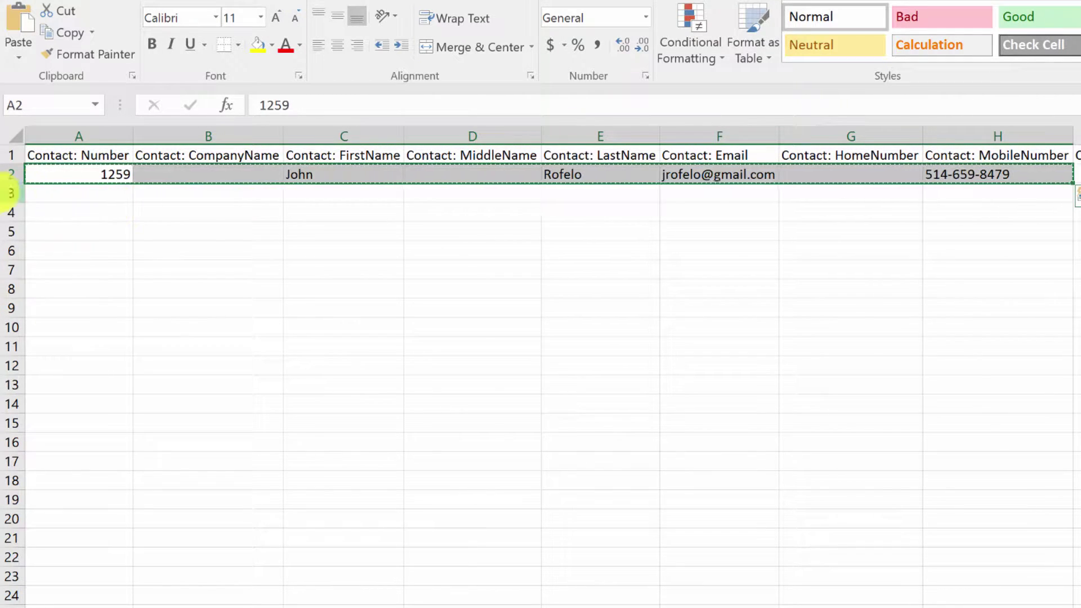
pyautogui.click(51, 191)
pyautogui.hotkey('ctrl', 'v')
# Step: Enter the contact's last name followed by "Matter Number 2" under the matter name column in row 3
pyautogui.click(561, 193)
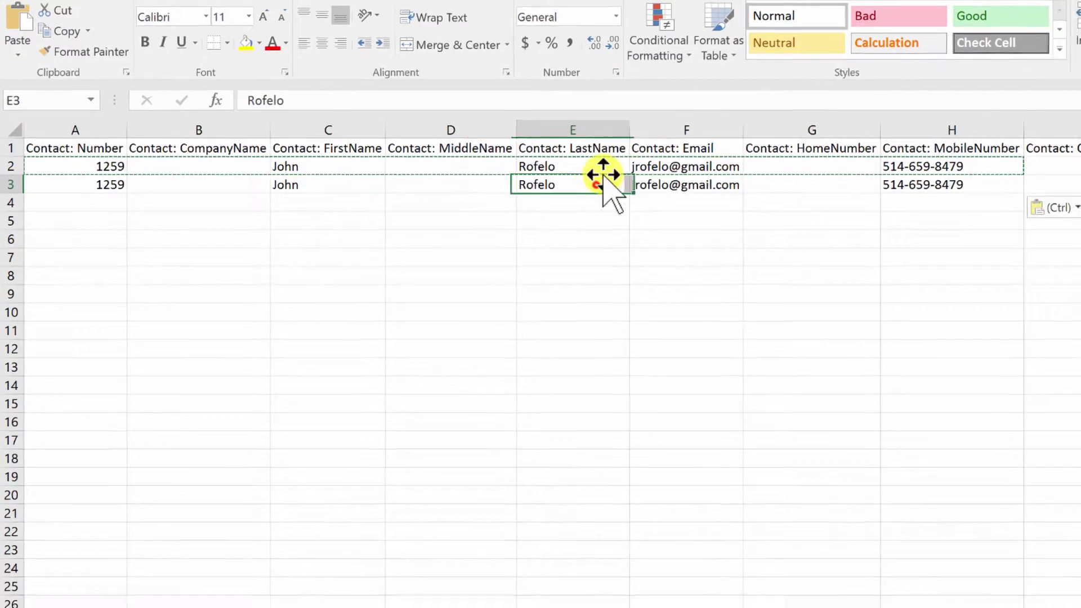
pyautogui.press('Right')
pyautogui.press('Right')
pyautogui.press('Right')
pyautogui.press('Right')
pyautogui.press('Right')
pyautogui.press('Right')
pyautogui.press('Right')
pyautogui.press('Right')
pyautogui.press('Right')
pyautogui.press('Right')
pyautogui.press('Right')
pyautogui.press('Right')
pyautogui.press('Right')
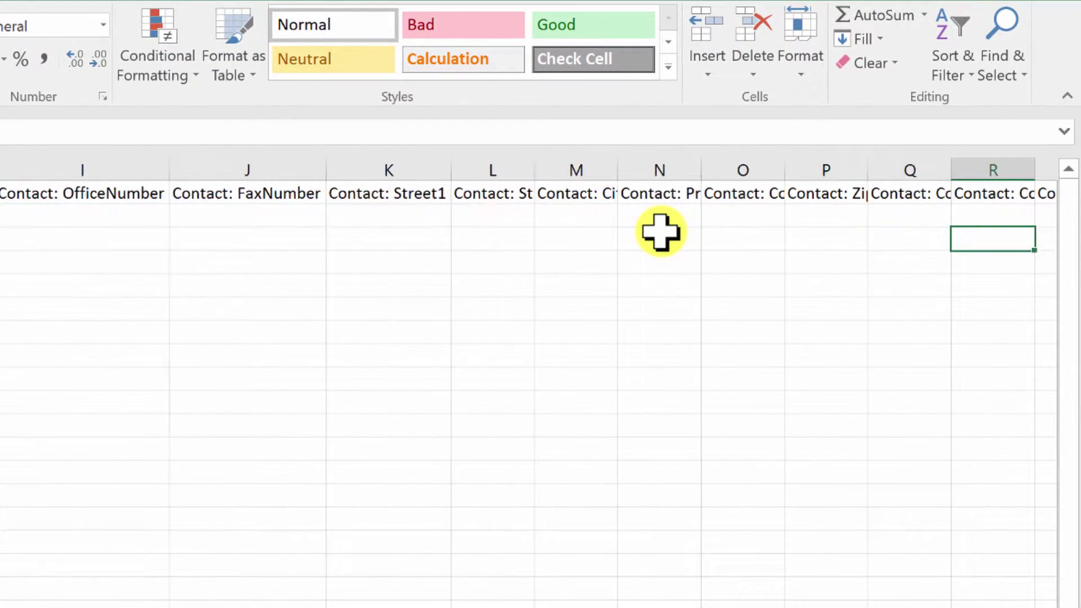
pyautogui.press('Right')
pyautogui.press('Right')
pyautogui.press('Right')
pyautogui.press('Right')
pyautogui.press('Right')
pyautogui.press('Right')
pyautogui.press('Right')
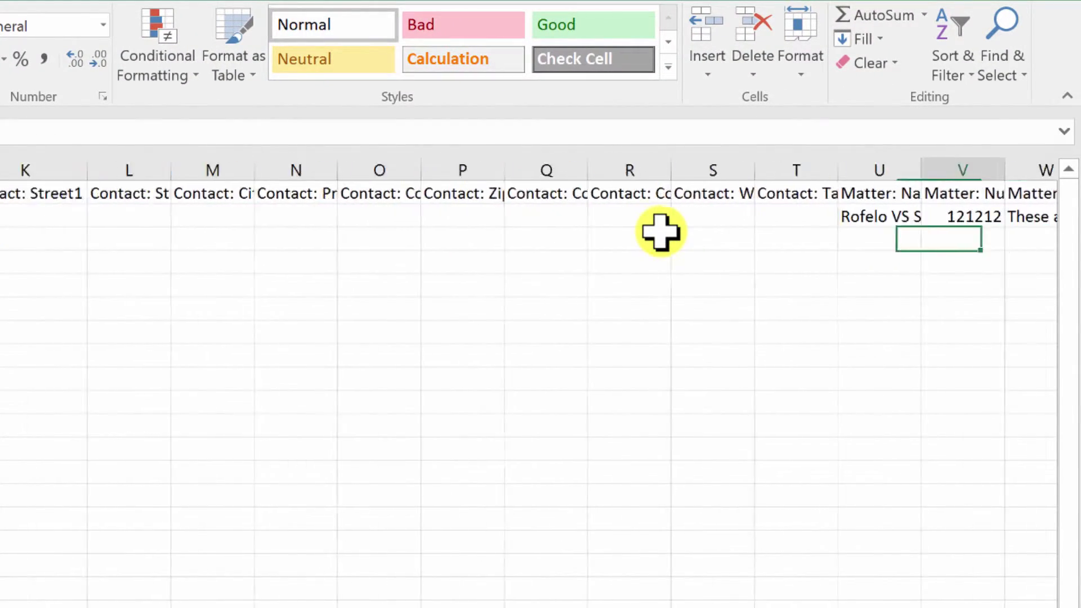
pyautogui.press('Left')
pyautogui.press('Left')
pyautogui.press('Left')
pyautogui.press('Left')
pyautogui.write('Rof')
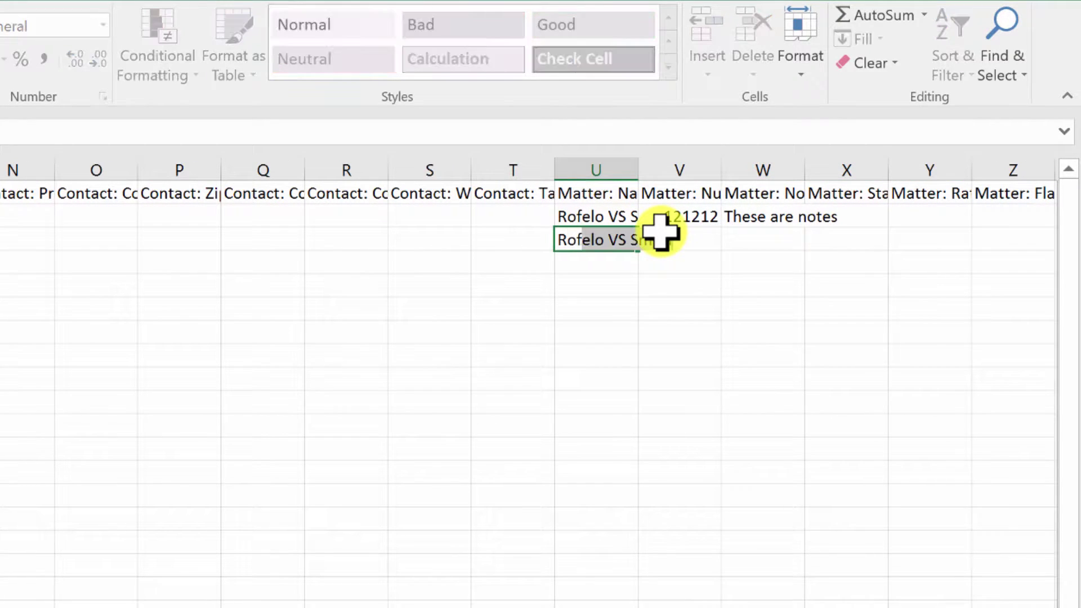
pyautogui.write('elo Matter Number 2')
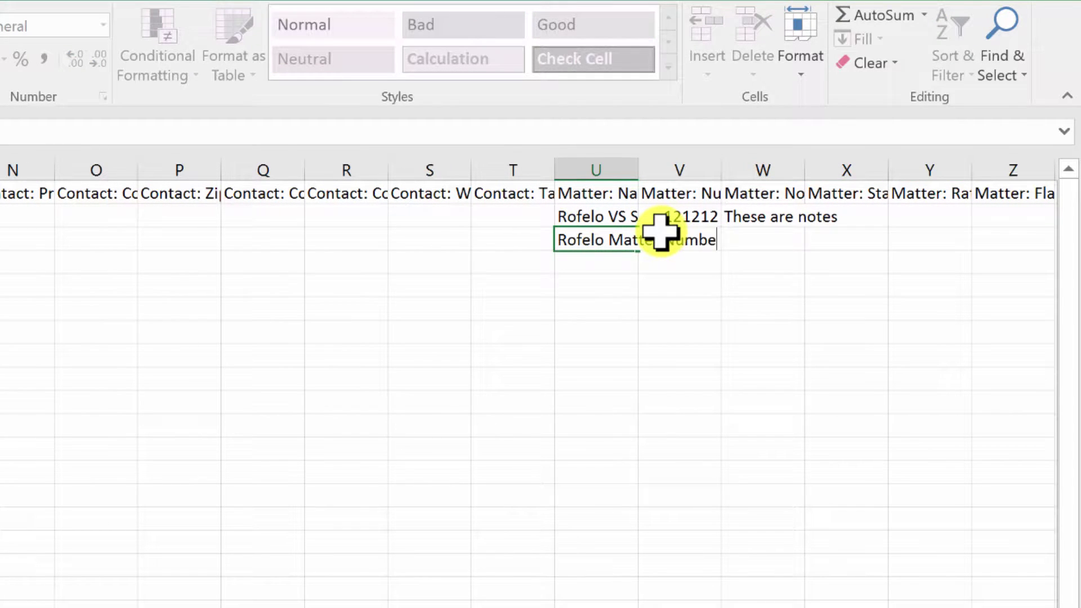
pyautogui.press('Tab')
# Step: Enter 232323 as the matter number and "New notes" as the matter notes in row 3
pyautogui.write('232323')
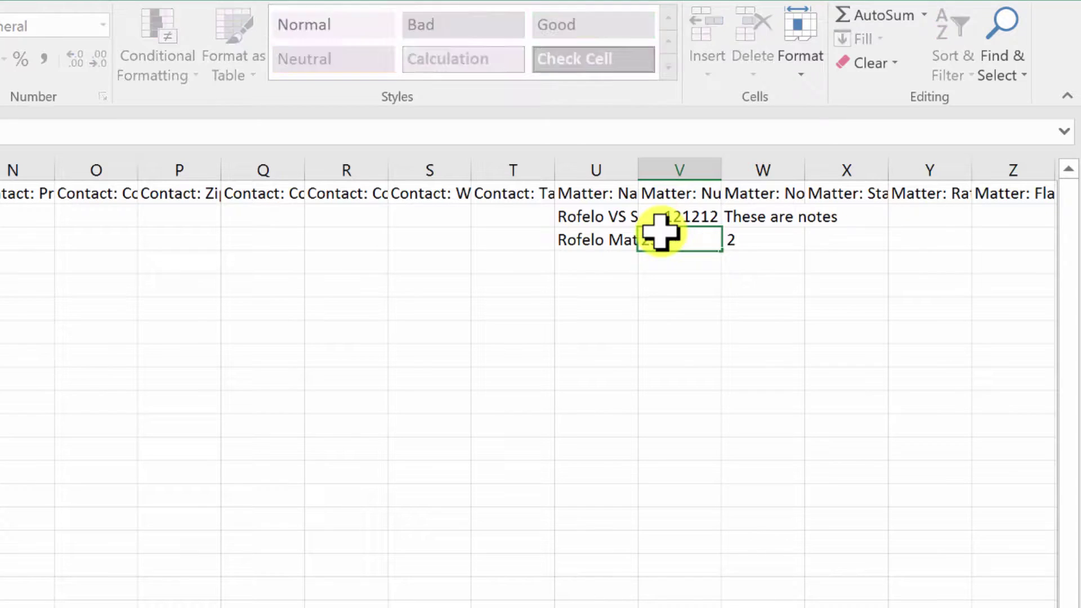
pyautogui.press('Tab')
pyautogui.write('New notes')
pyautogui.press('Left')
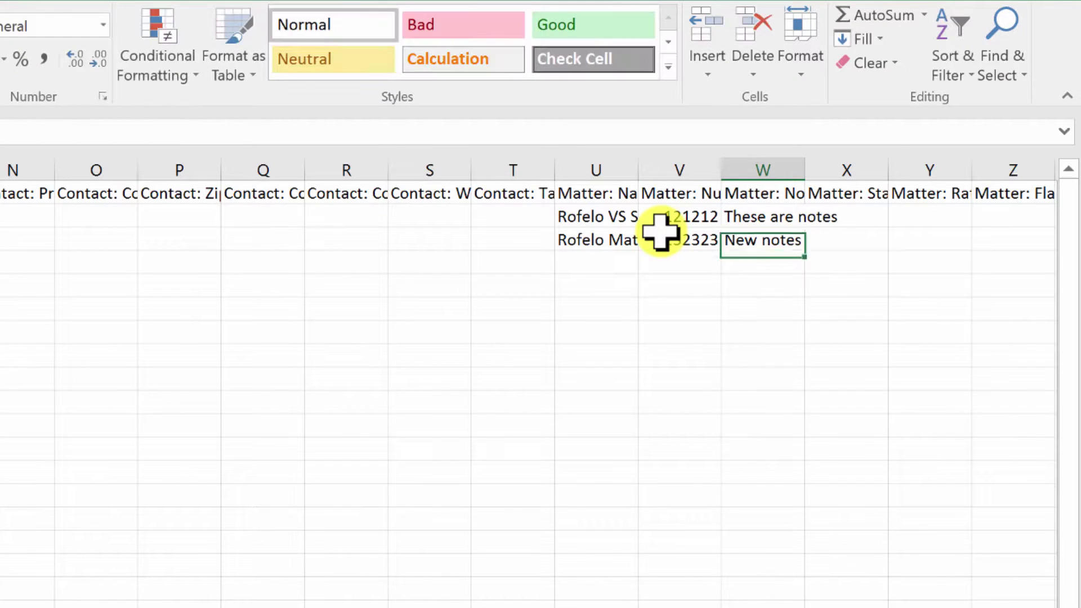
# Step: Check the repeated contact details in row 3 and cancel replacing the existing data
pyautogui.press('Left')
pyautogui.press('Down')
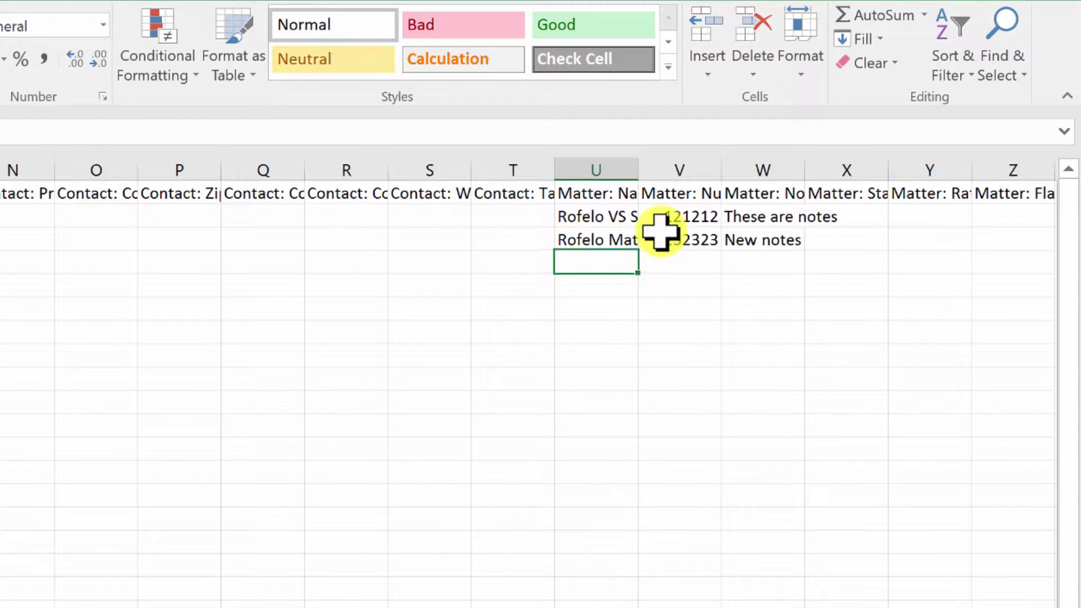
pyautogui.press('Up')
pyautogui.press('Left')
pyautogui.press('Left')
pyautogui.press('Left')
pyautogui.press('Left')
pyautogui.press('Left')
pyautogui.press('Left')
pyautogui.press('Left')
pyautogui.press('Left')
pyautogui.press('Left')
pyautogui.press('Left')
pyautogui.press('Left')
pyautogui.press('Left')
pyautogui.press('Left')
pyautogui.press('Left')
pyautogui.press('Left')
pyautogui.press('Left')
pyautogui.press('Left')
pyautogui.press('Left')
pyautogui.press('Left')
pyautogui.press('Left')
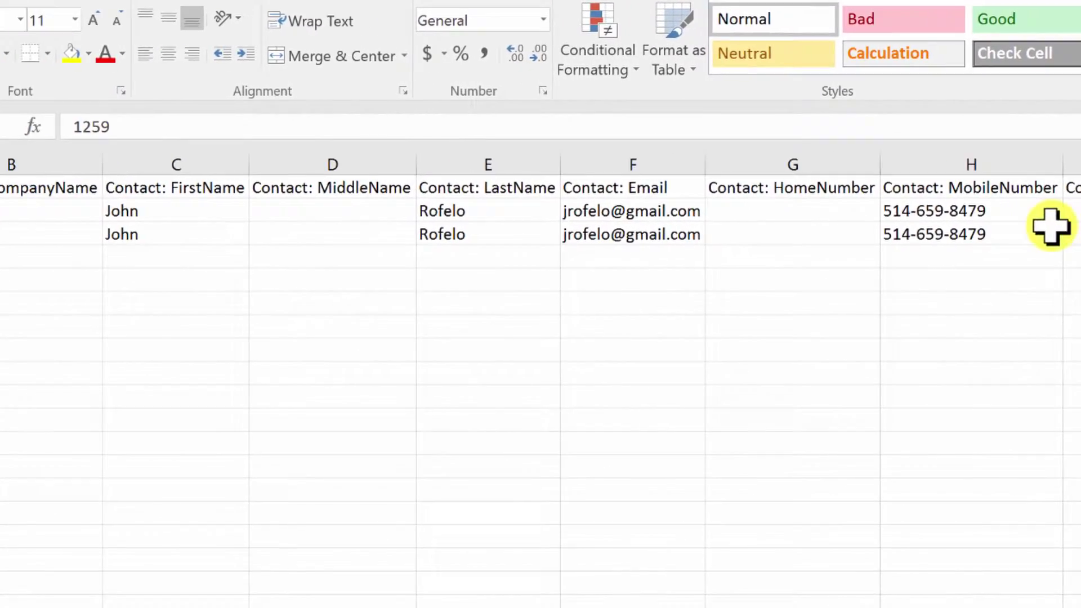
pyautogui.moveTo(102, 237); pyautogui.dragTo(1080, 237)
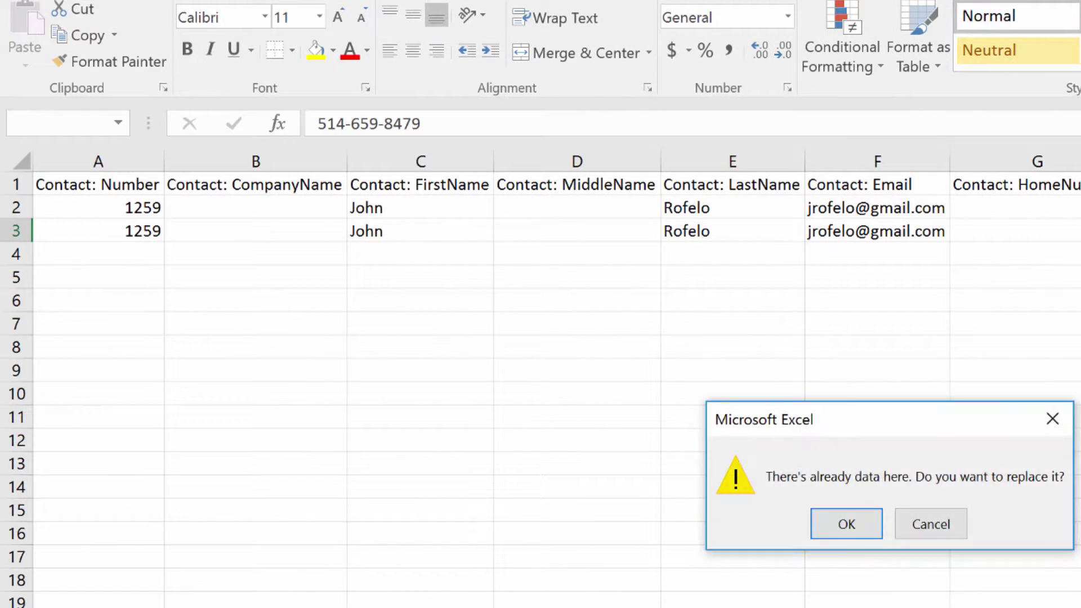
pyautogui.click(924, 525)
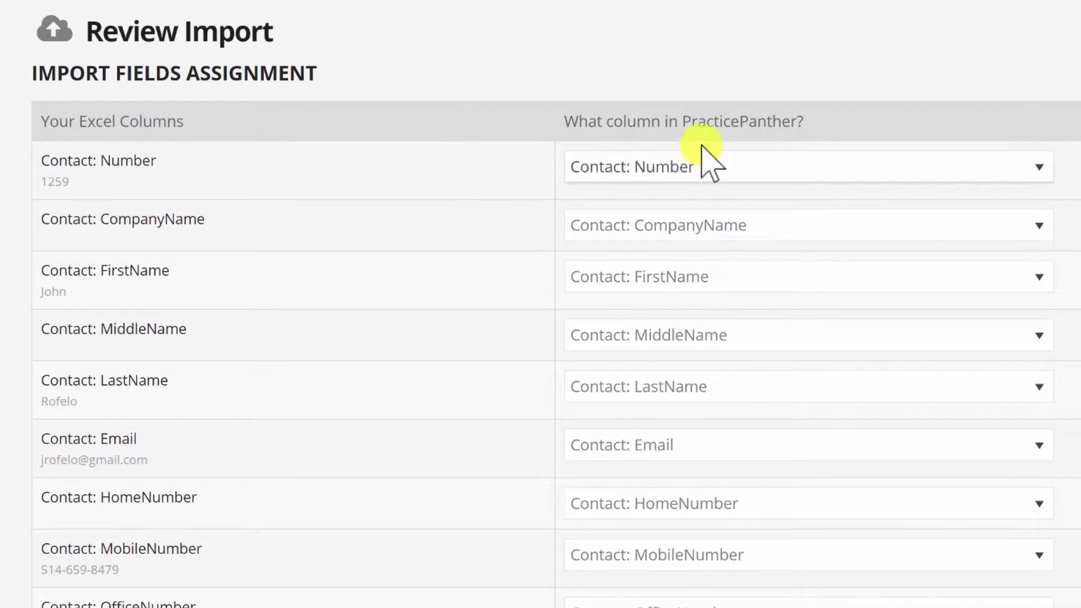
# Step: Check the contact number, first name, last name and email sample values against their assigned PracticePanther fields
pyautogui.moveTo(157, 161); pyautogui.dragTo(47, 162)
pyautogui.click(155, 160)
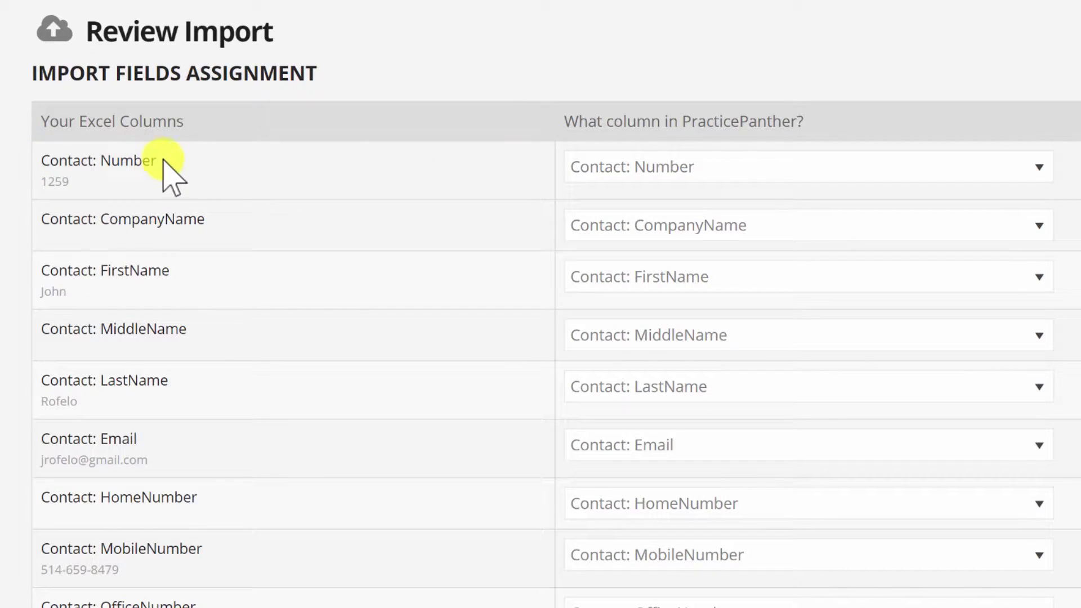
pyautogui.scroll(-8, 535, 282)
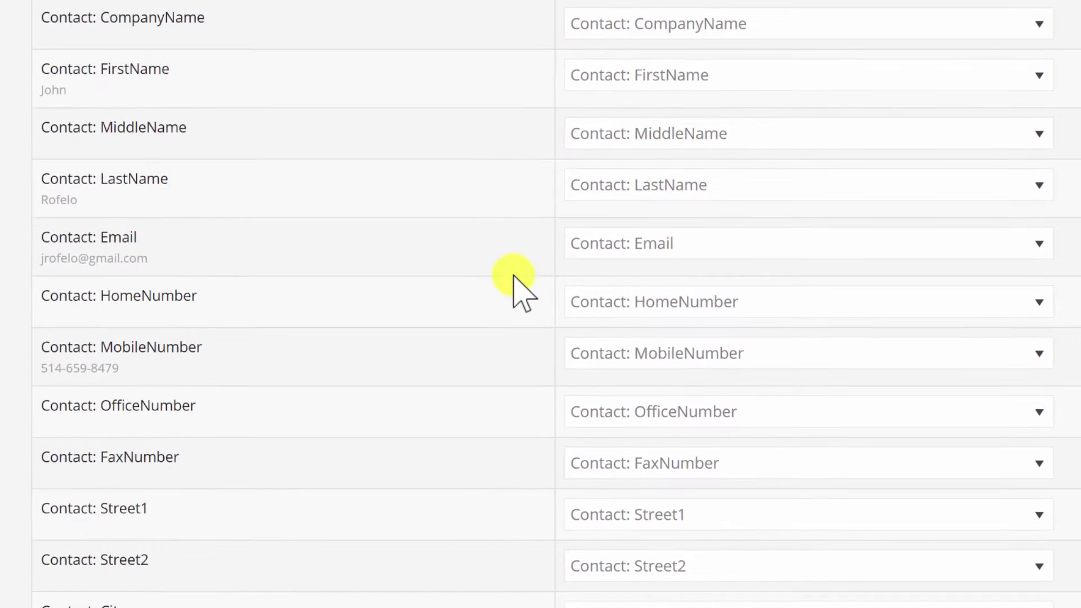
pyautogui.scroll(2, 490, 231)
pyautogui.scroll(6, 489, 225)
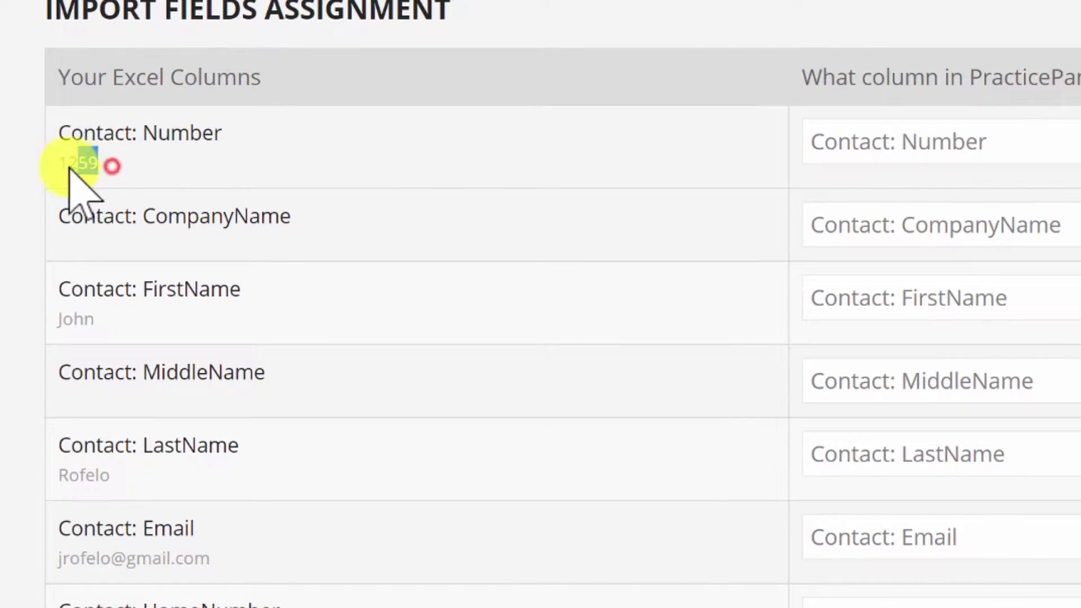
pyautogui.doubleClick(74, 163)
pyautogui.doubleClick(76, 319)
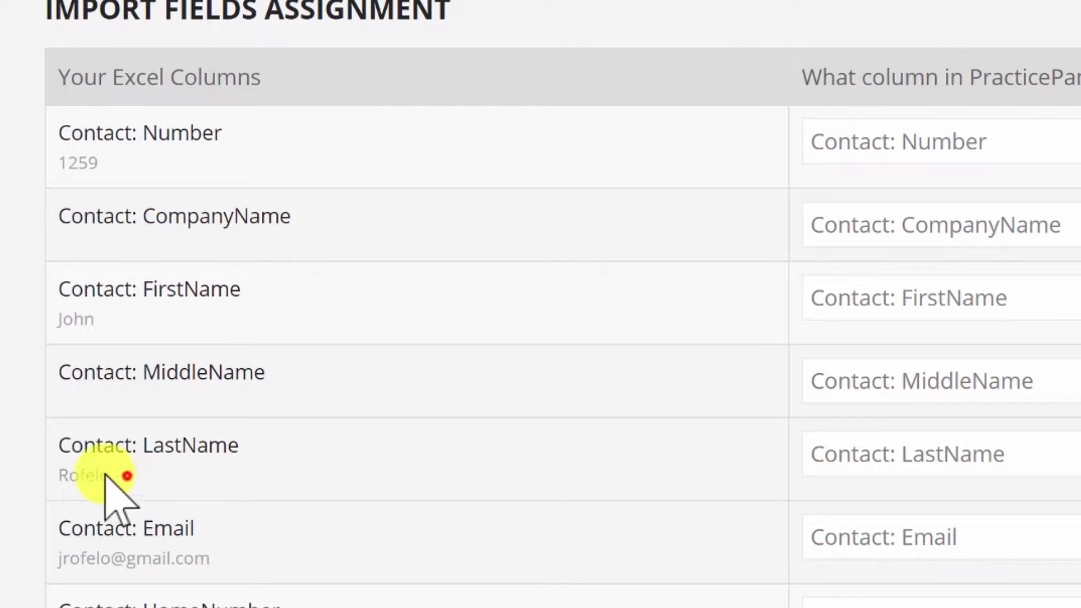
pyautogui.doubleClick(125, 475)
pyautogui.moveTo(224, 555); pyautogui.dragTo(65, 561)
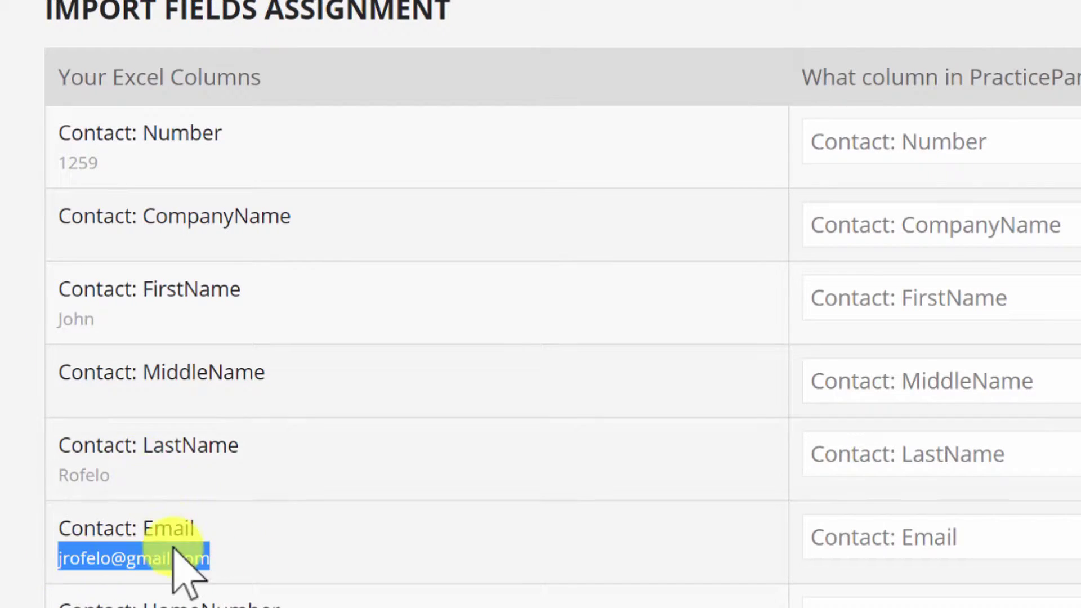
# Step: Review the assignments of the matter fields and the custom fields such as Contact: Referred By in the rest of the import list
pyautogui.scroll(-10, 337, 585)
pyautogui.scroll(-8, 375, 544)
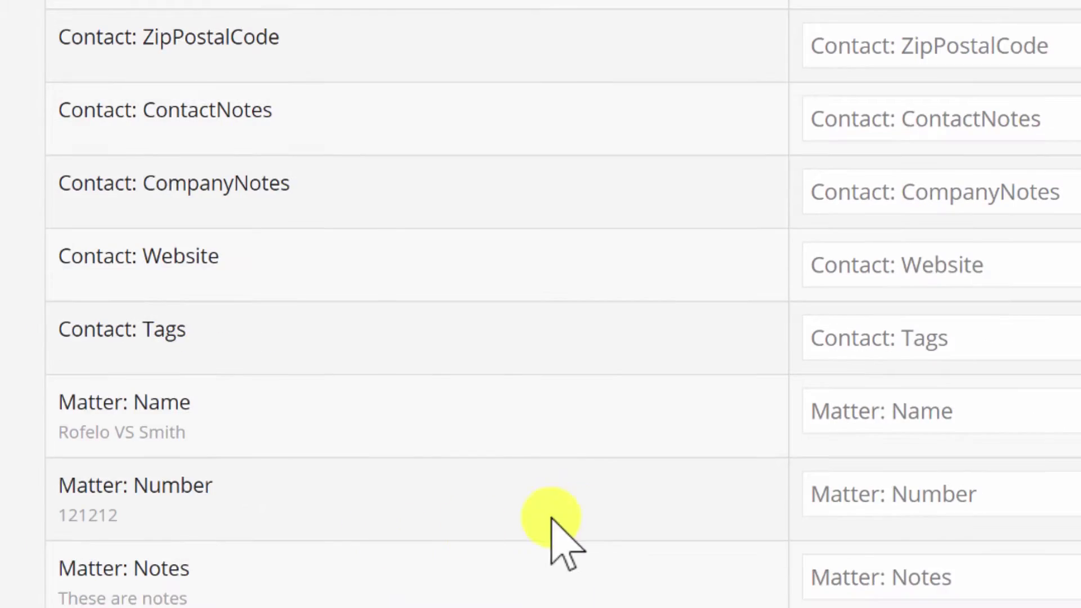
pyautogui.moveTo(213, 446); pyautogui.dragTo(68, 516)
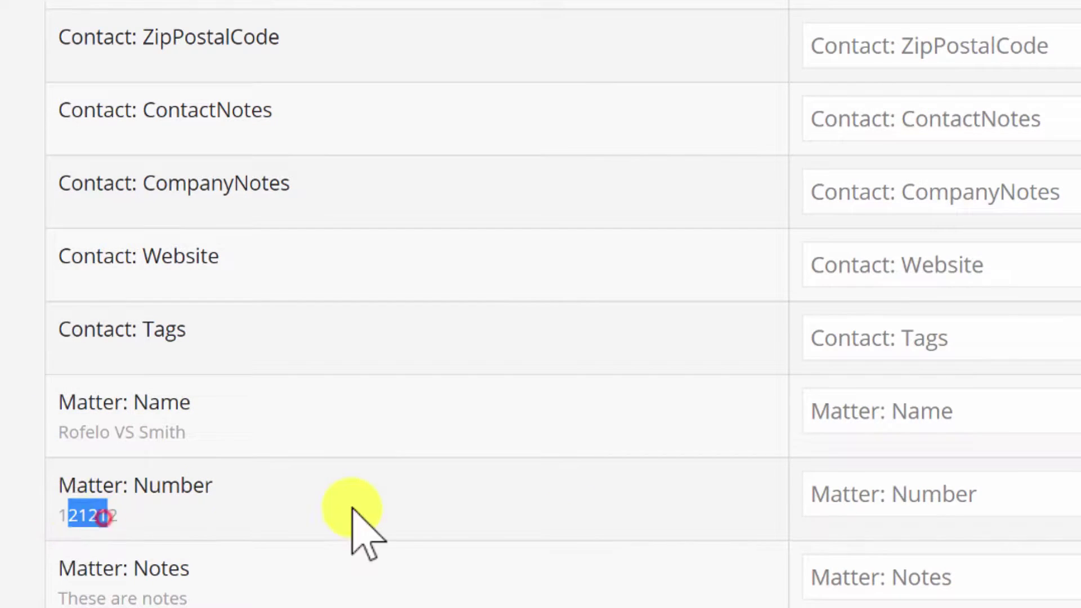
pyautogui.scroll(-5, 444, 502)
pyautogui.scroll(-10, 977, 579)
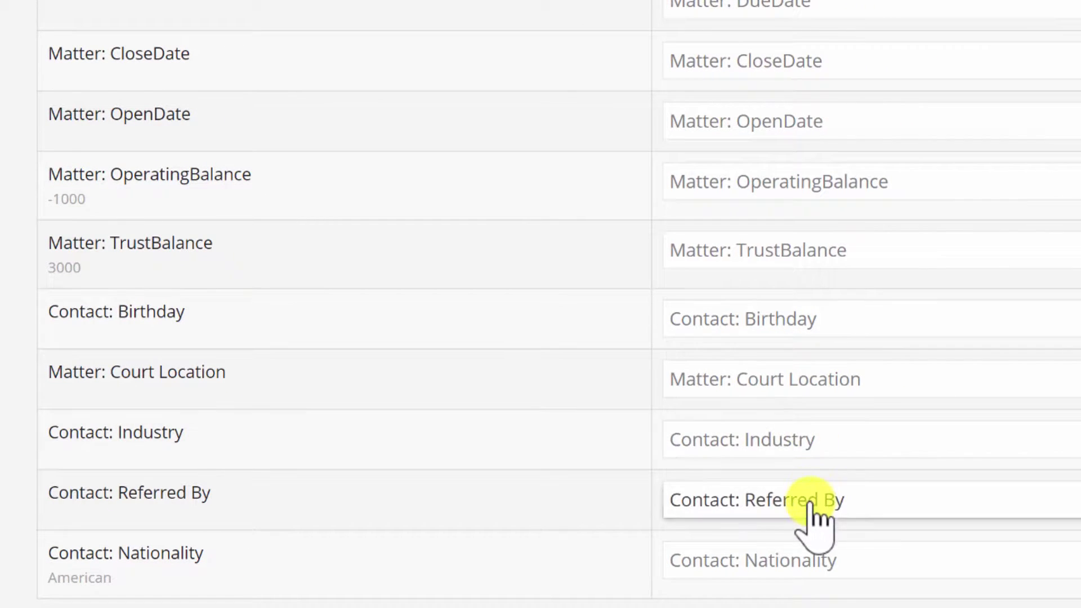
pyautogui.moveTo(210, 493); pyautogui.dragTo(52, 496)
pyautogui.click(197, 493)
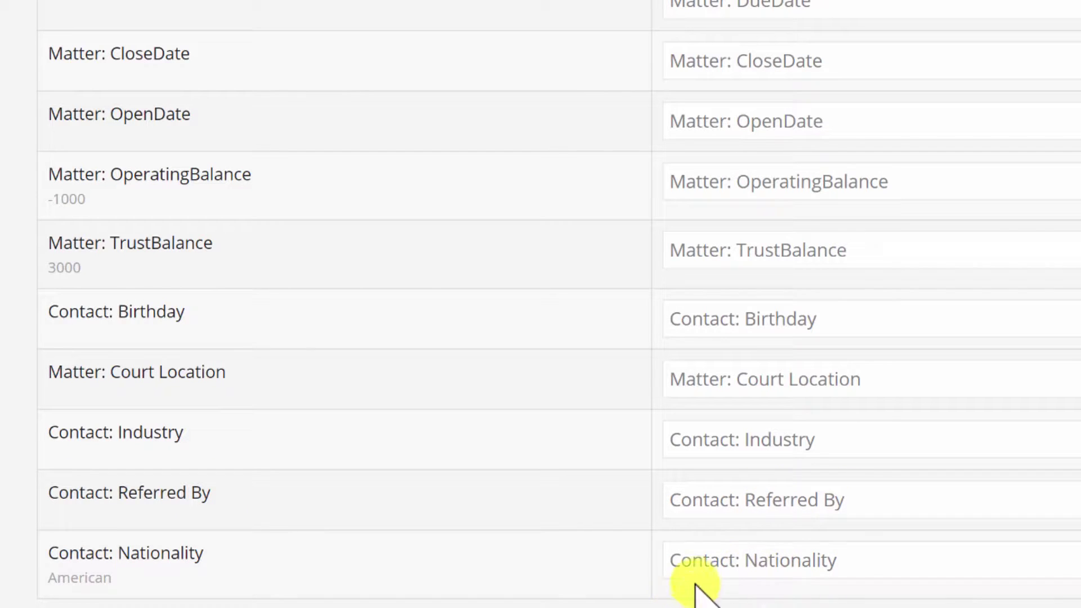
# Step: Set the PracticePanther assignment of the Contact: Nationality column to --None--
pyautogui.click(754, 560)
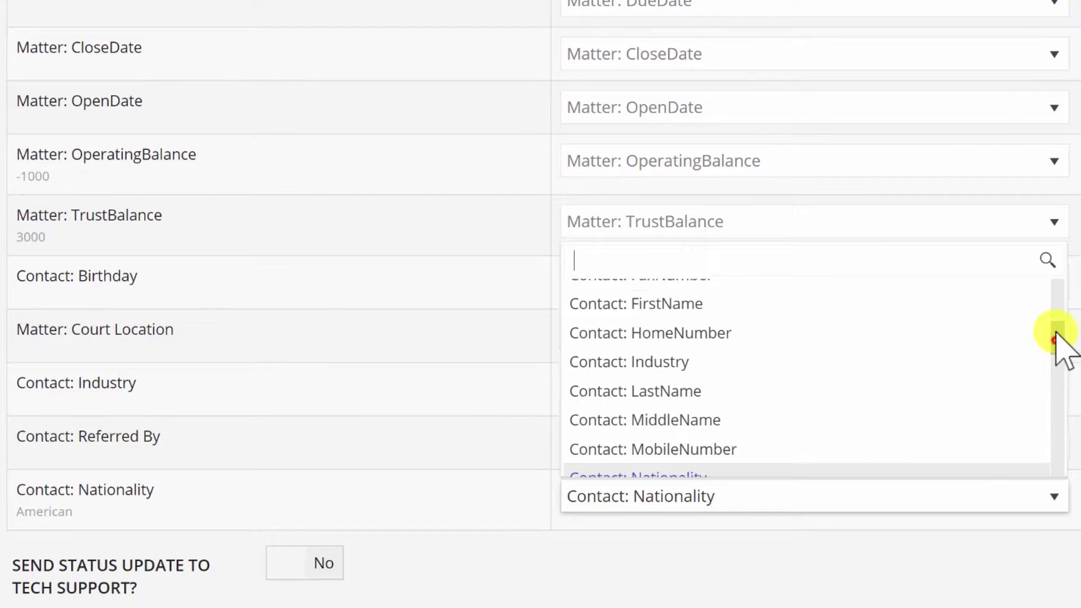
pyautogui.moveTo(1056, 340); pyautogui.dragTo(1062, 301)
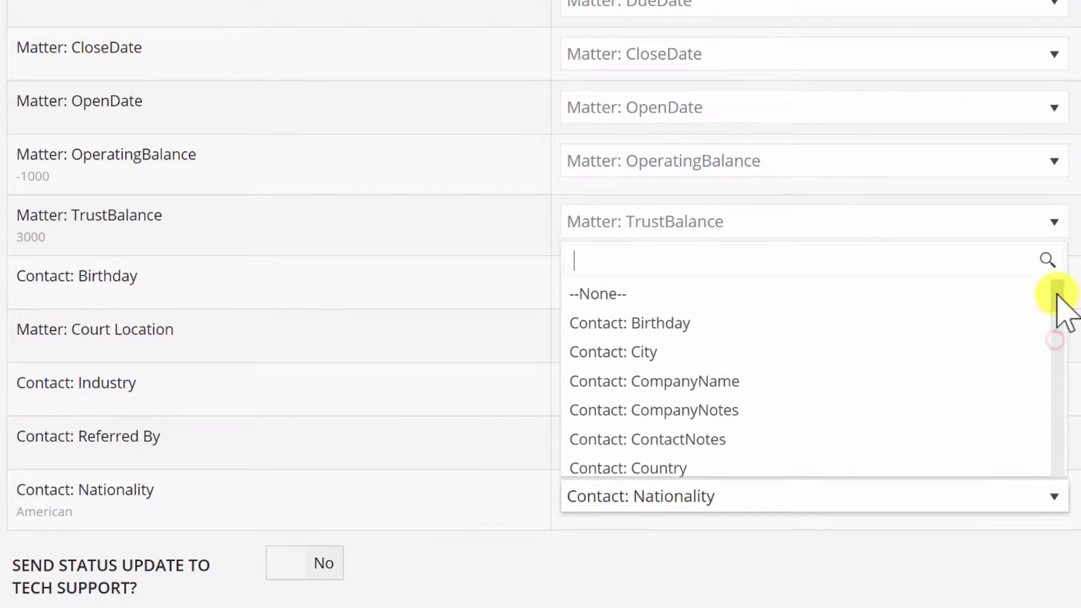
pyautogui.click(767, 299)
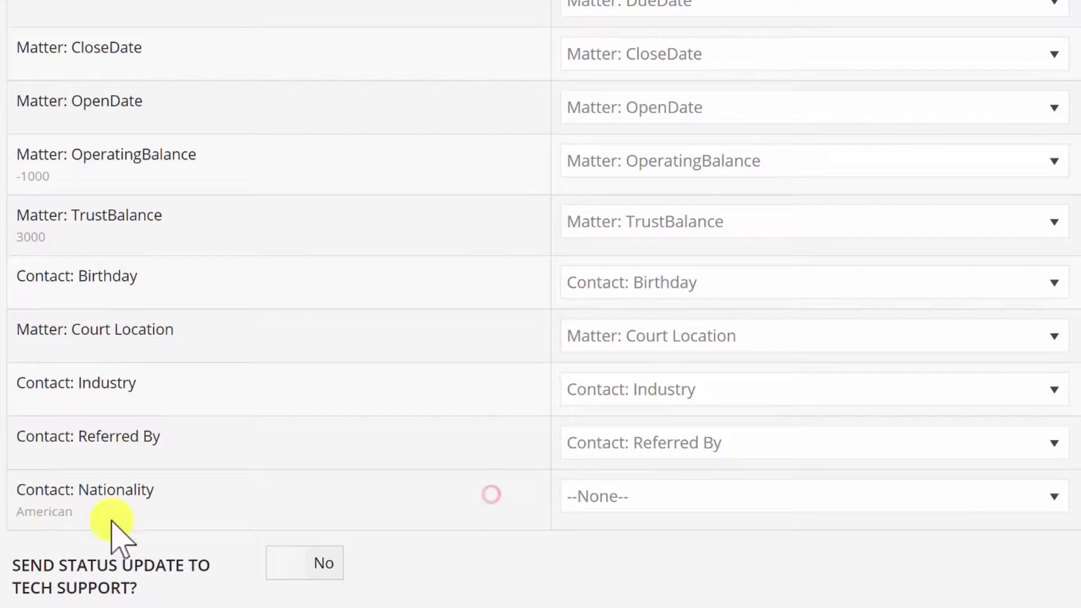
pyautogui.click(620, 501)
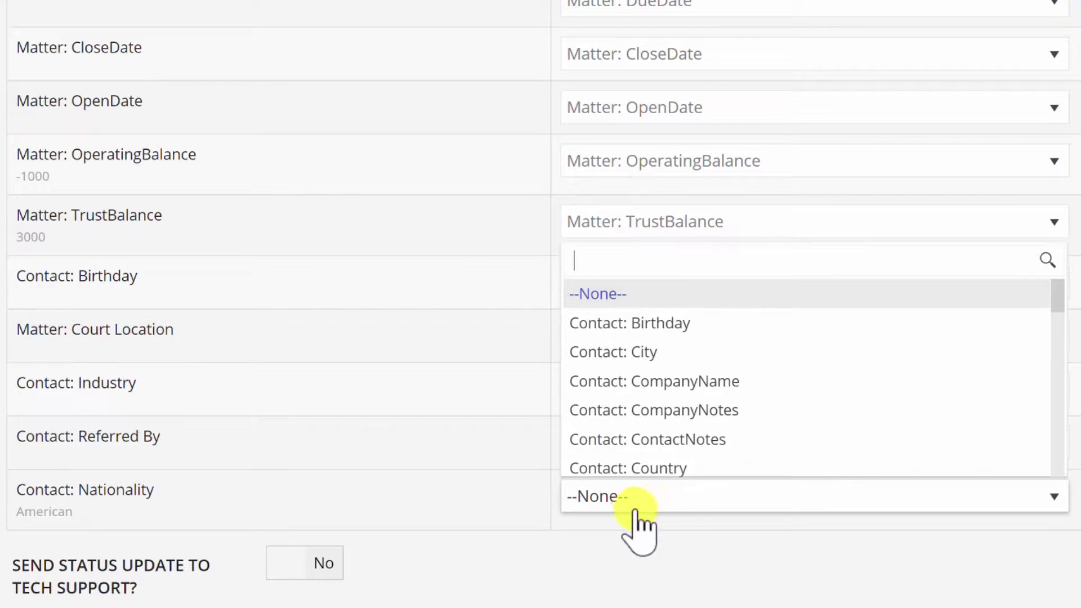
pyautogui.click(394, 487)
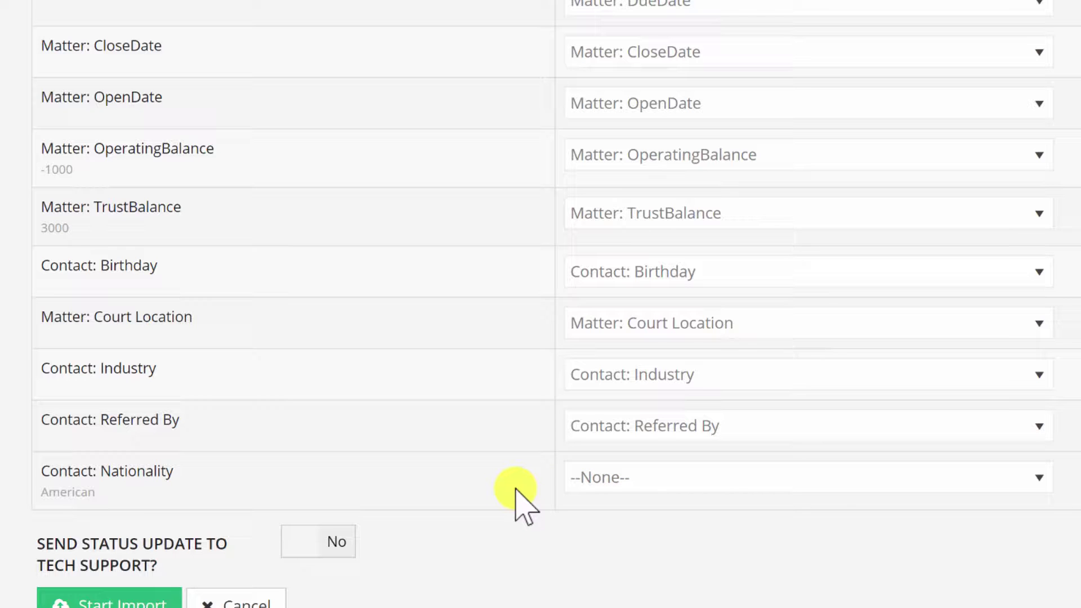
# Step: Set the status update to tech support to Yes and start the import
pyautogui.scroll(-2, 515, 496)
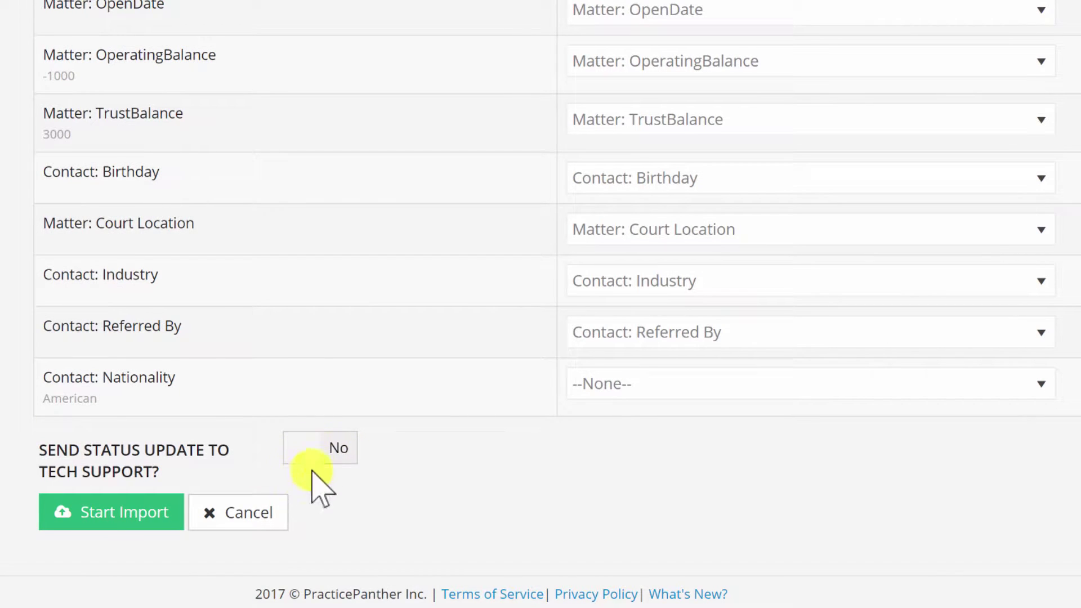
pyautogui.click(310, 459)
pyautogui.click(395, 459)
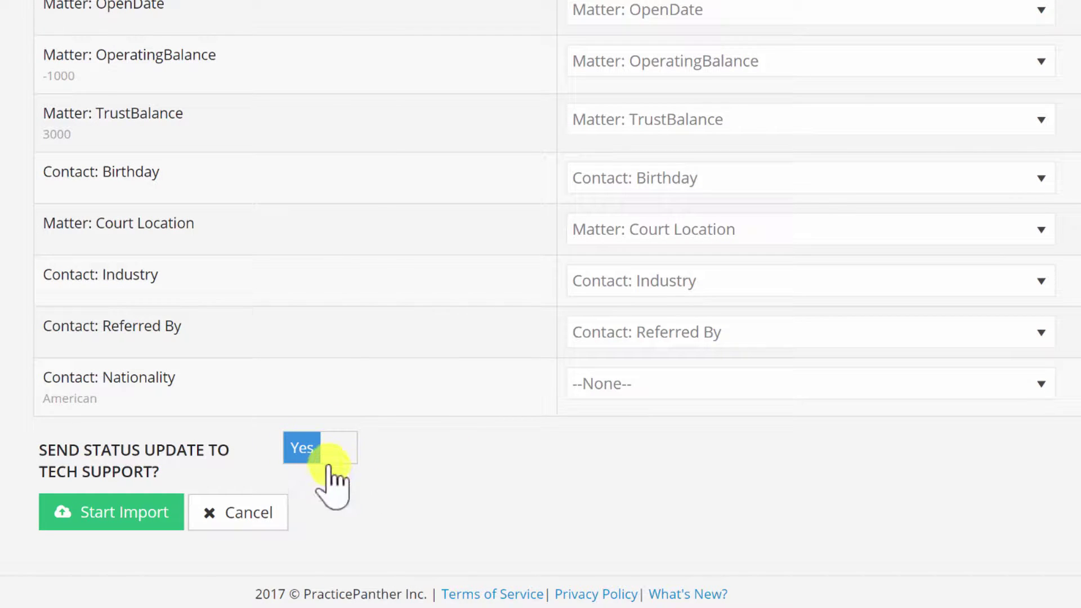
pyautogui.click(110, 521)
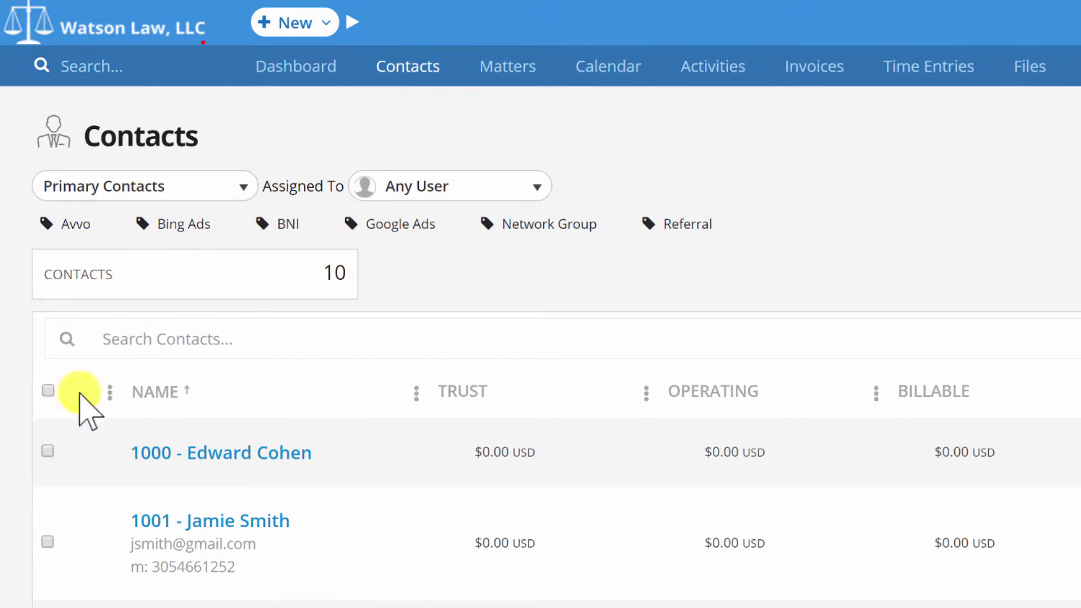
# Step: Select all contacts in the contacts list, show the bulk Delete option without using it, and clear the selection
pyautogui.click(47, 392)
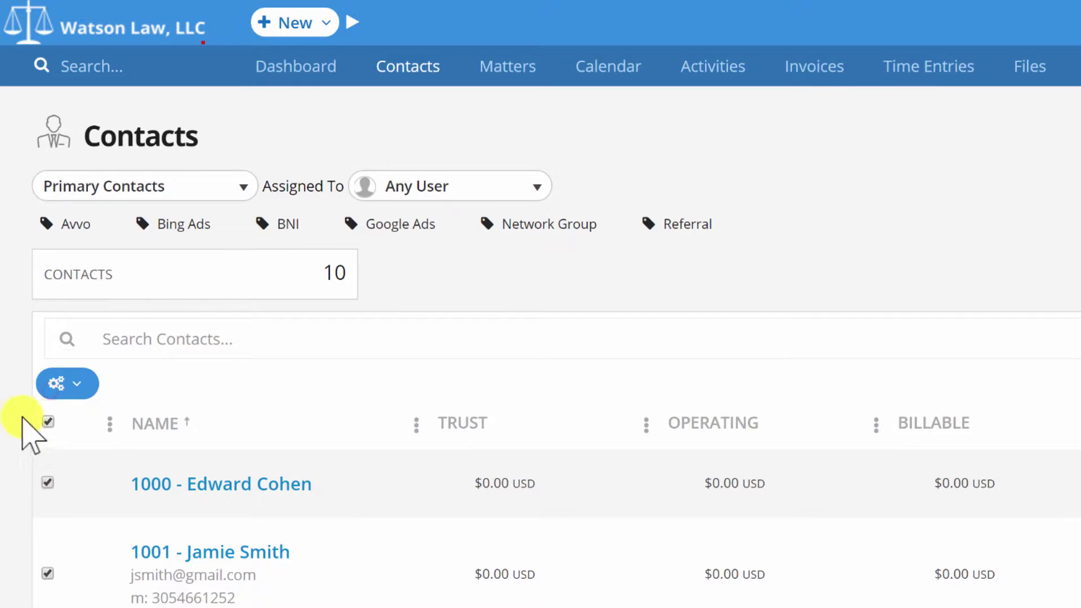
pyautogui.scroll(-5, 66, 529)
pyautogui.scroll(5, 65, 511)
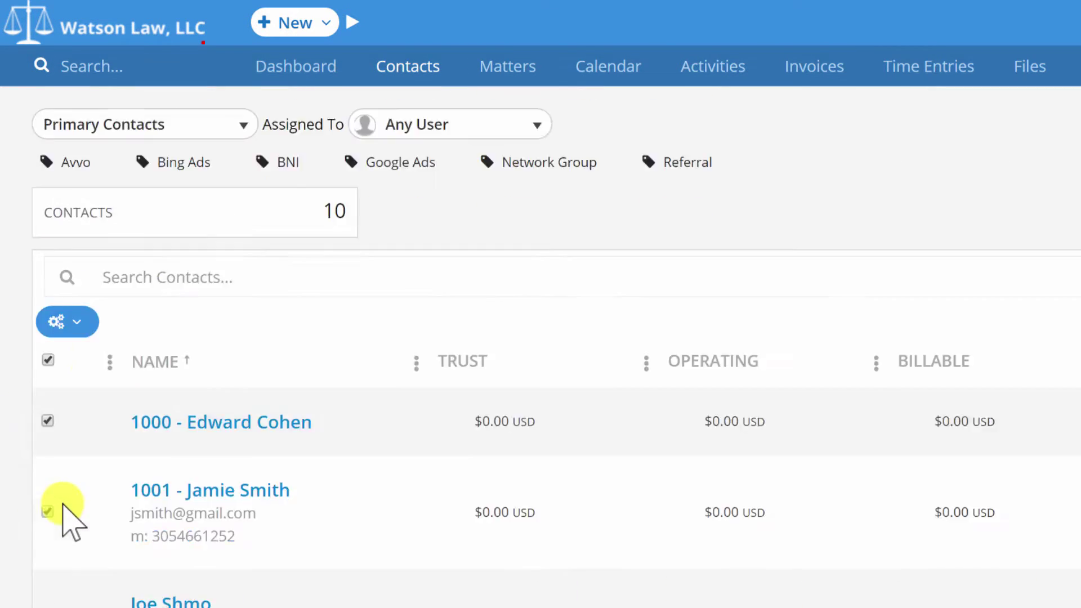
pyautogui.click(74, 388)
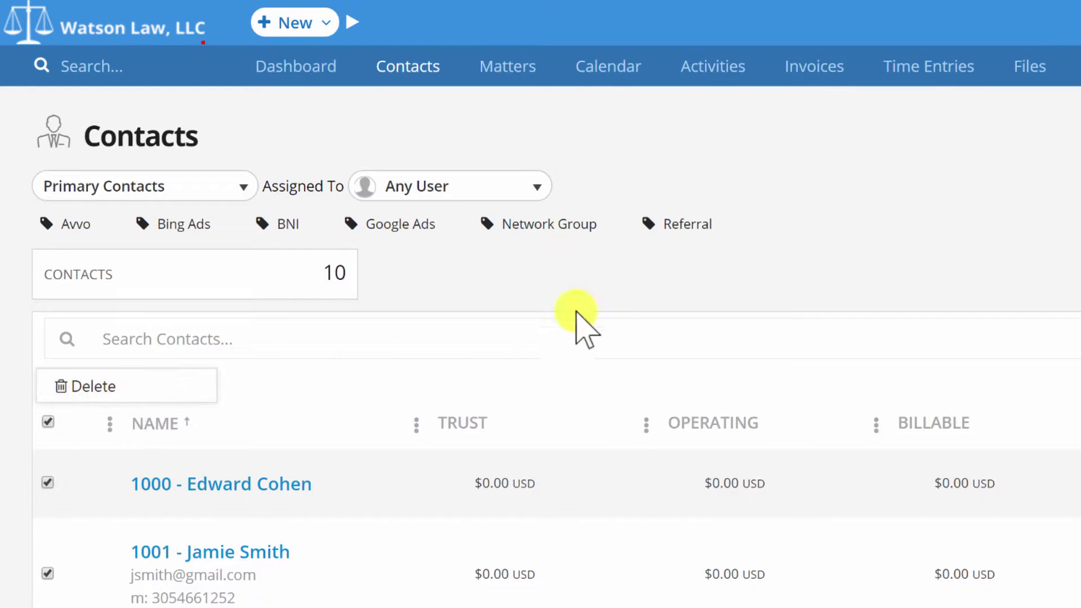
pyautogui.click(659, 285)
pyautogui.click(50, 418)
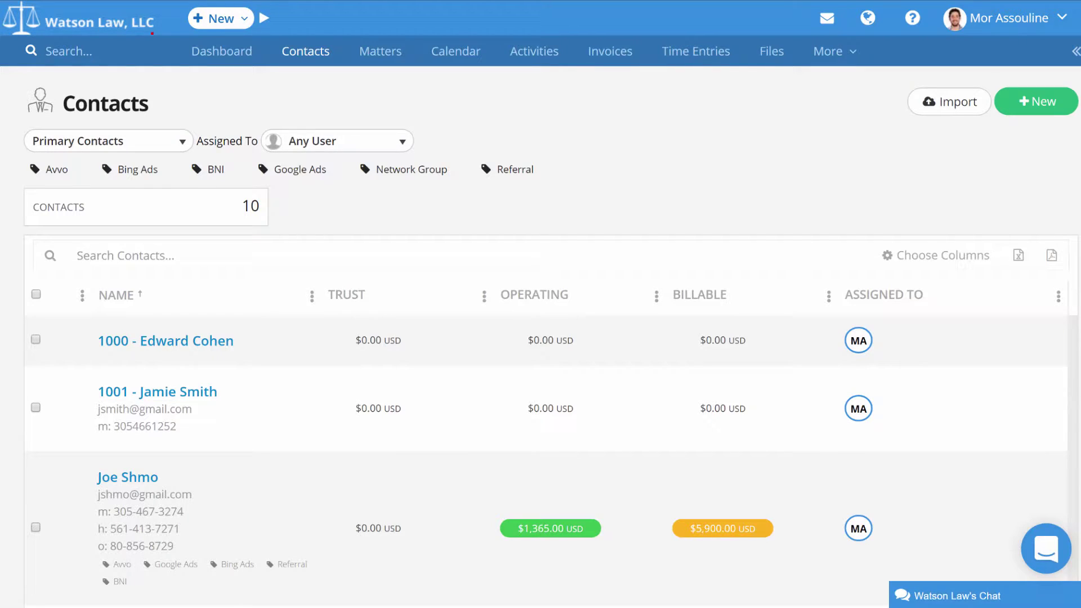
# Step: Switch to the Excel contact list and examine its Name, Number and Email column headings
pyautogui.moveTo(1079, 76); pyautogui.dragTo(0, 134)
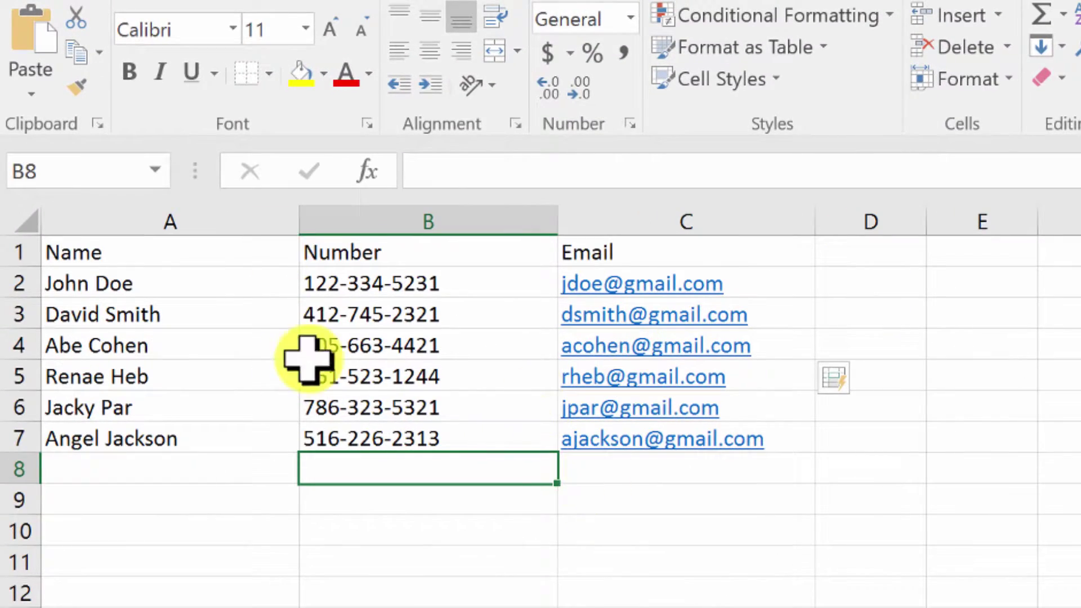
pyautogui.click(175, 257)
pyautogui.click(354, 250)
pyautogui.click(586, 251)
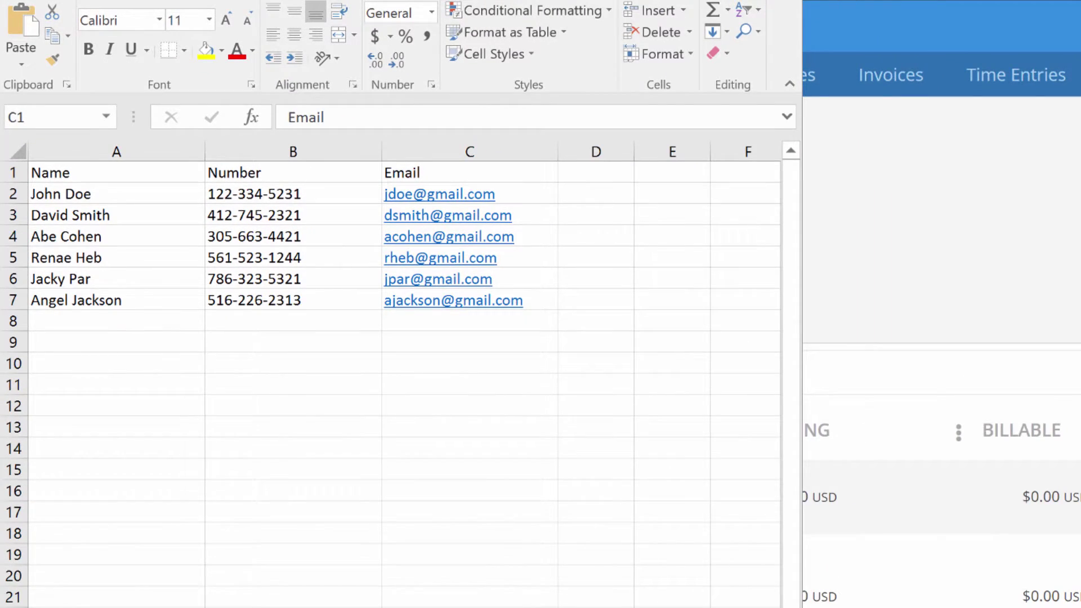
# Step: Arrange the contact list workbook and the import template workbook side by side
pyautogui.moveTo(1069, 217); pyautogui.dragTo(2, 219)
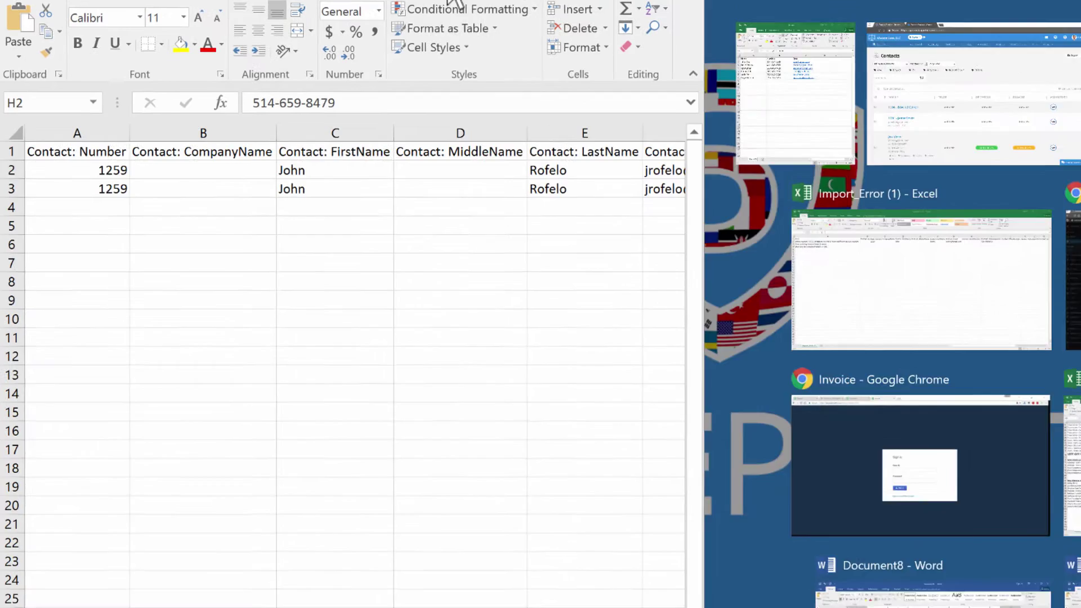
pyautogui.click(495, 263)
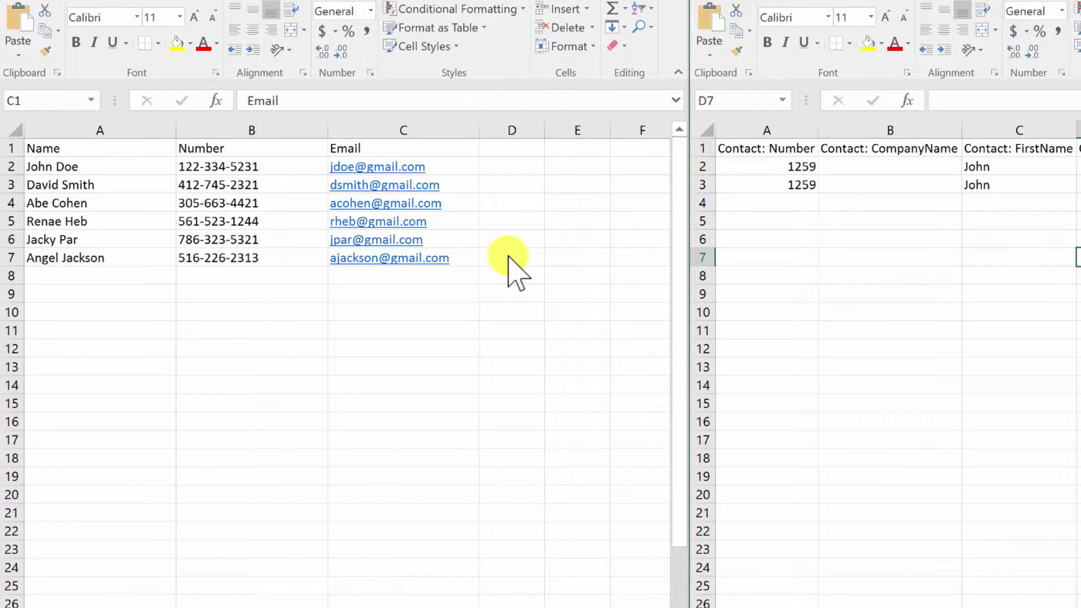
pyautogui.click(850, 200)
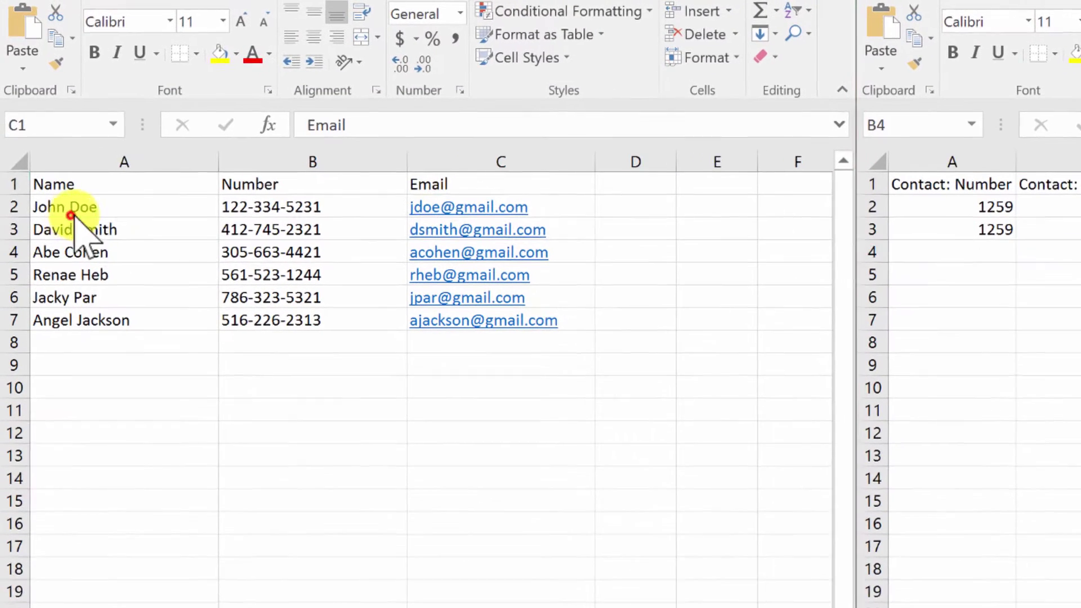
# Step: Copy the template's Contact: FirstName heading over the Name heading in A1 of the contact list
pyautogui.moveTo(70, 215); pyautogui.dragTo(115, 319)
pyautogui.click(1080, 202)
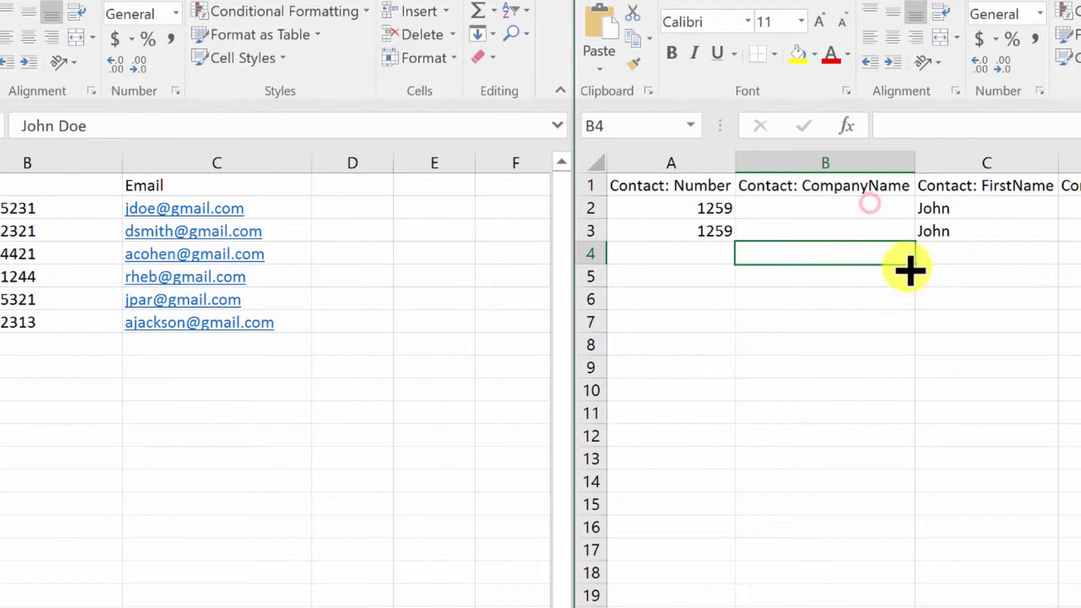
pyautogui.click(989, 184)
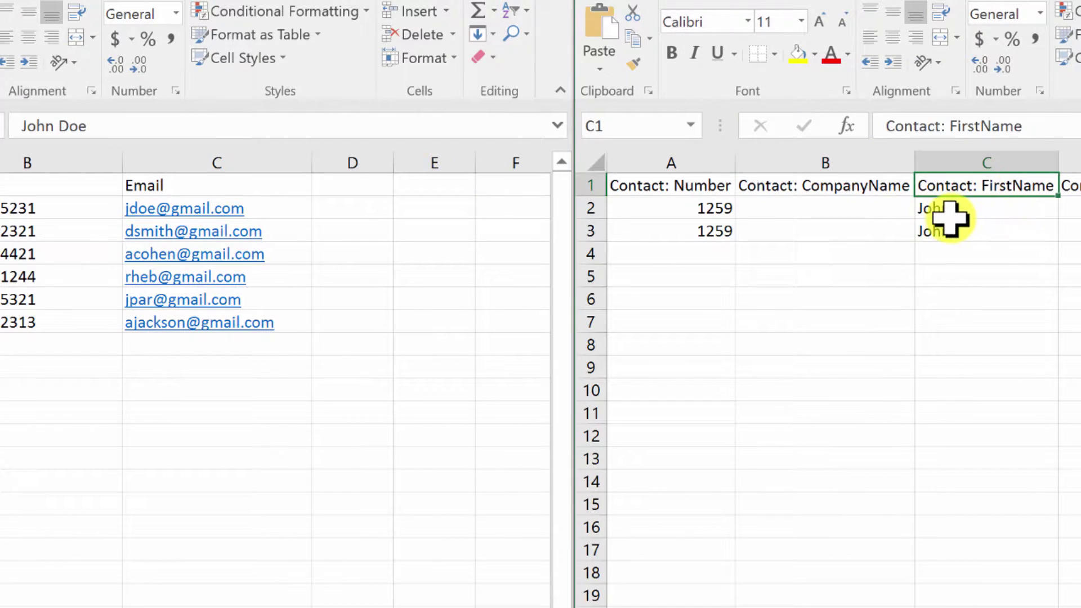
pyautogui.hotkey('ctrl', 'c')
pyautogui.click(45, 214)
pyautogui.click(8, 188)
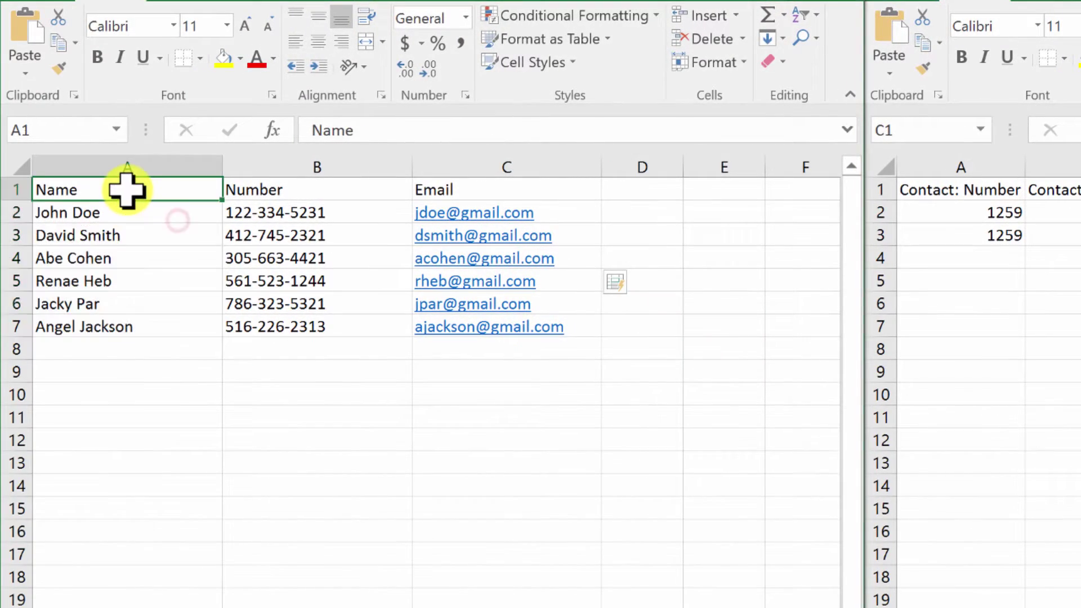
pyautogui.hotkey('ctrl', 'v')
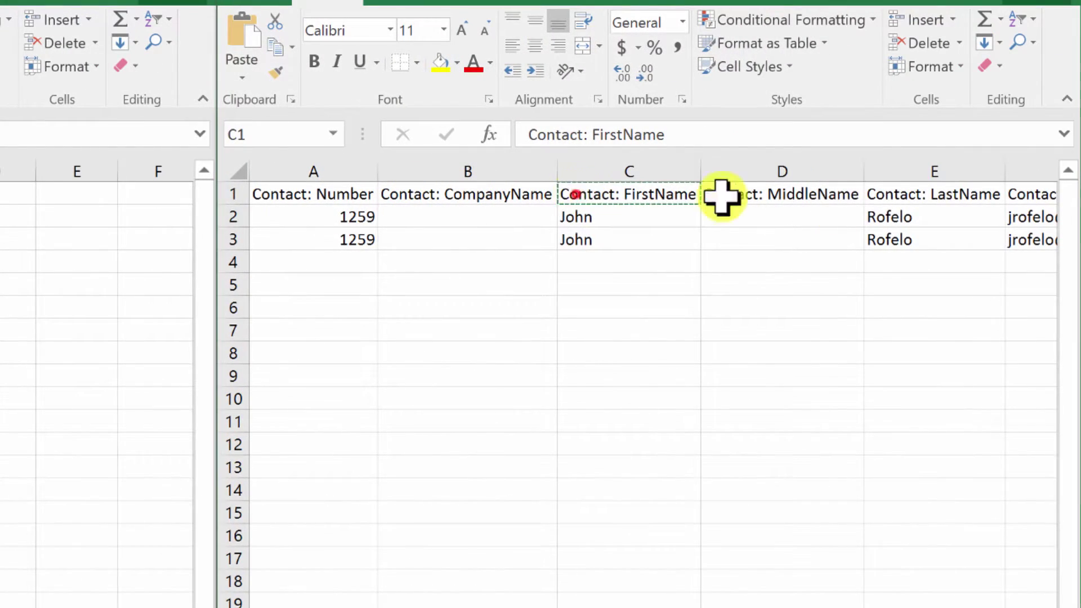
# Step: Replace the Number and Email headings in B1 and C1 with the template's Contact: MobileNumber and Contact: Email headings
pyautogui.click(966, 203)
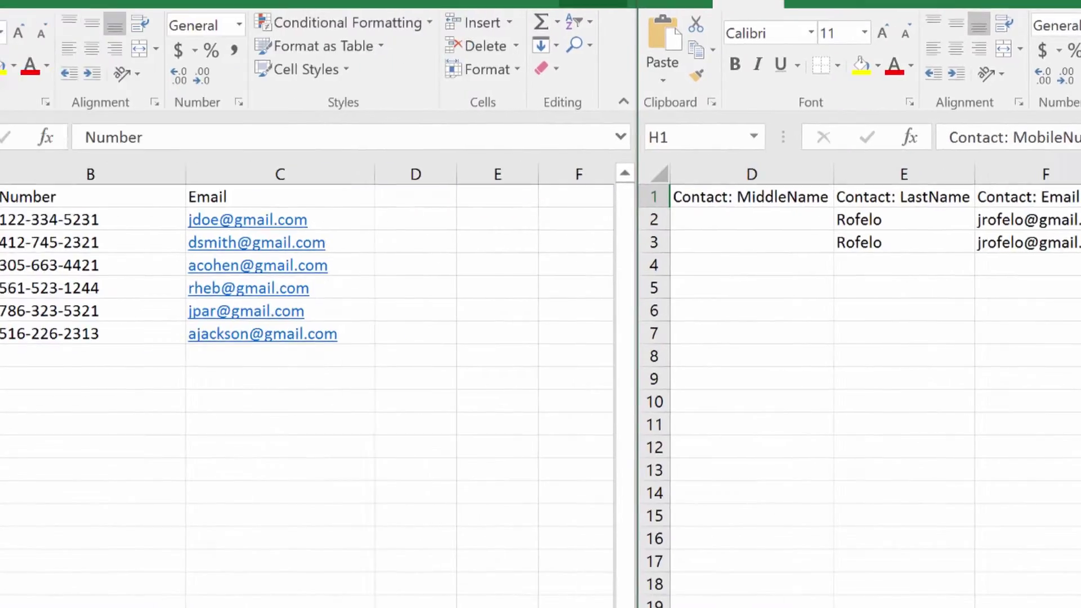
pyautogui.click(309, 198)
pyautogui.hotkey('ctrl', 'v')
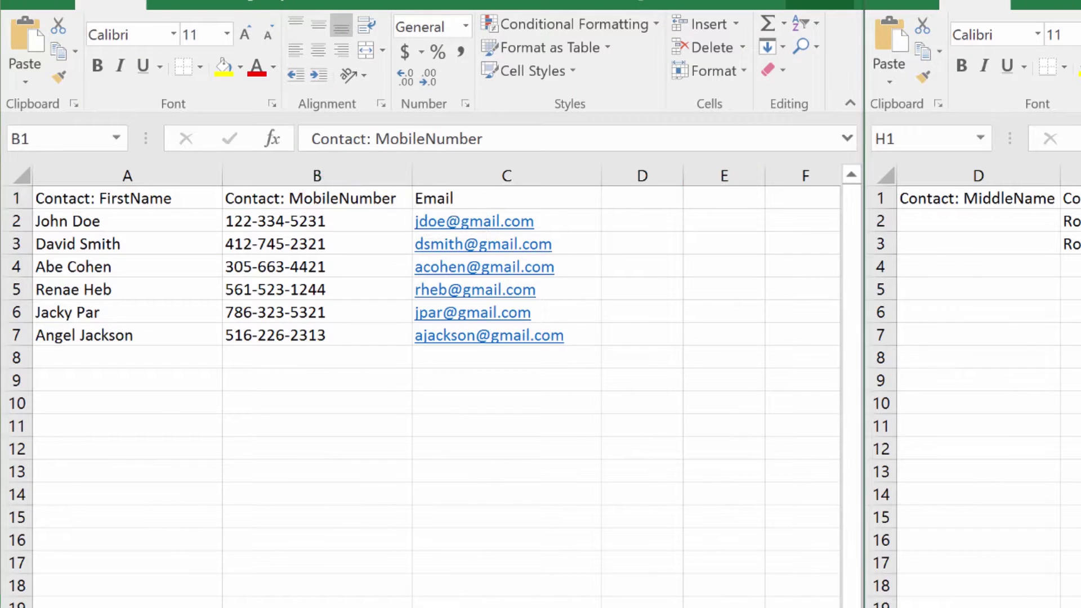
pyautogui.click(506, 194)
pyautogui.hotkey('ctrl', 'v')
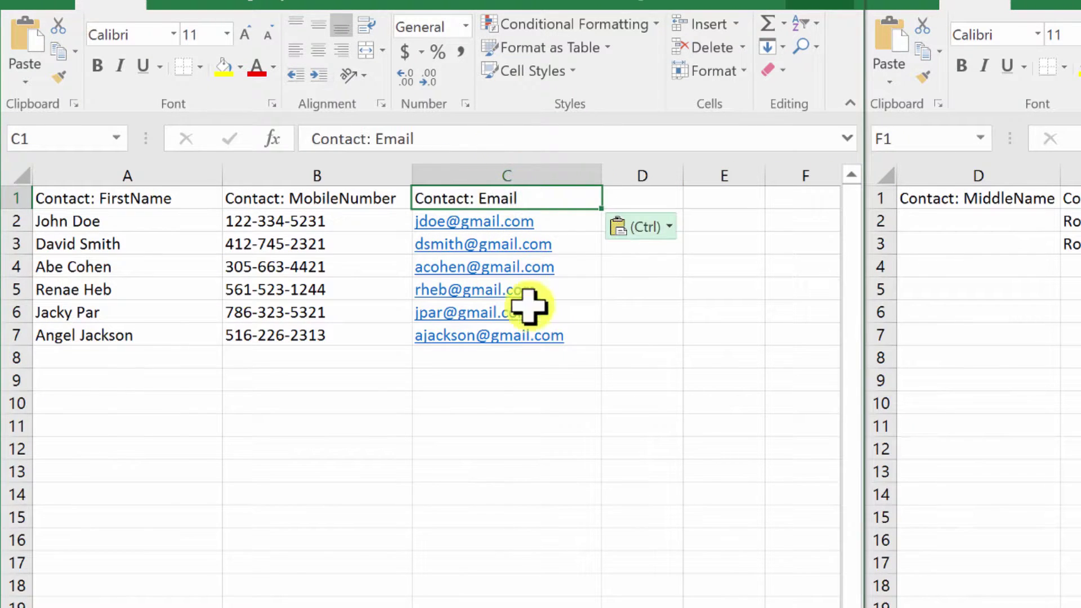
pyautogui.click(322, 384)
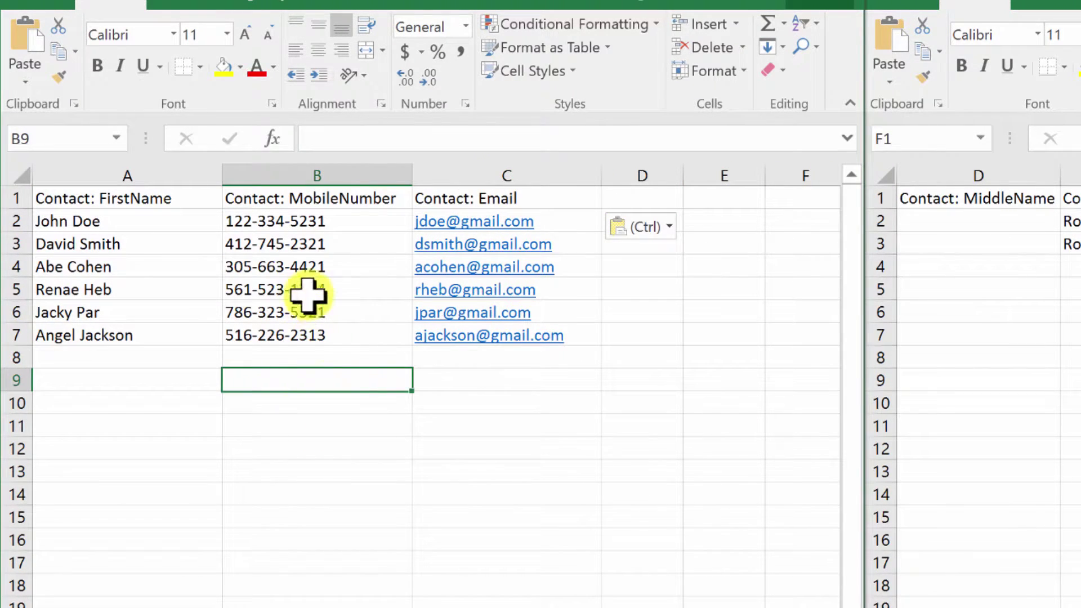
pyautogui.moveTo(312, 221); pyautogui.dragTo(315, 472)
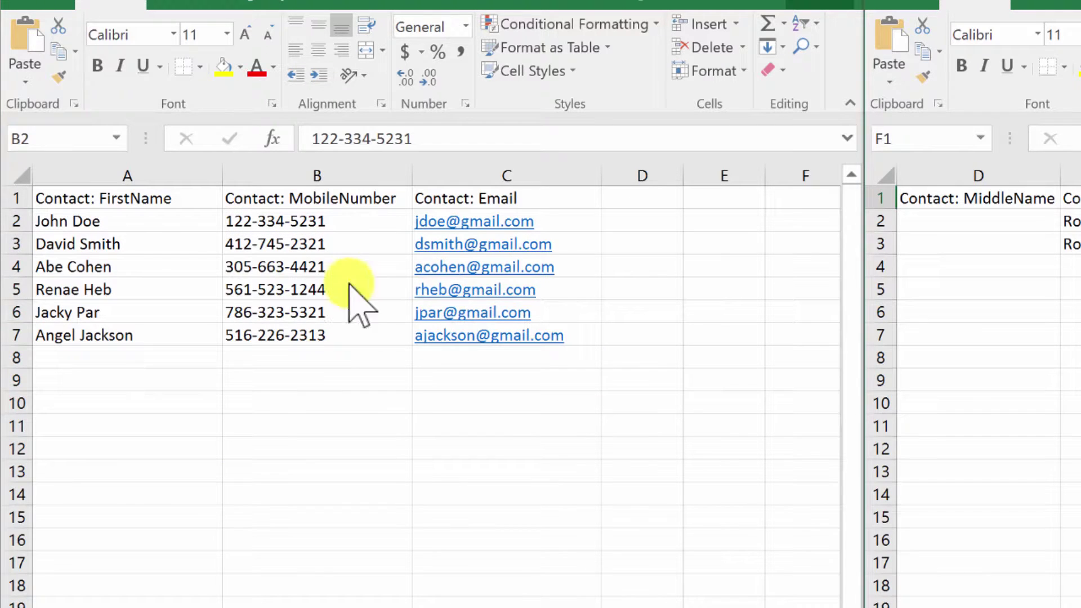
# Step: Review the replaced headings in A1 to C1 of the contact list against the import template's column headings
pyautogui.click(490, 199)
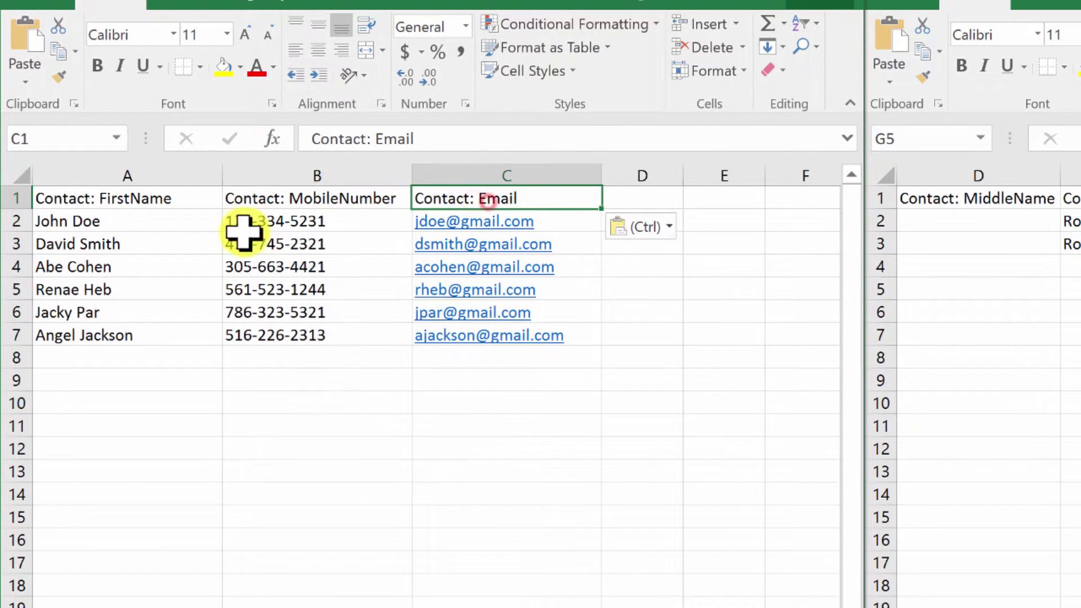
pyautogui.click(247, 203)
pyautogui.click(181, 205)
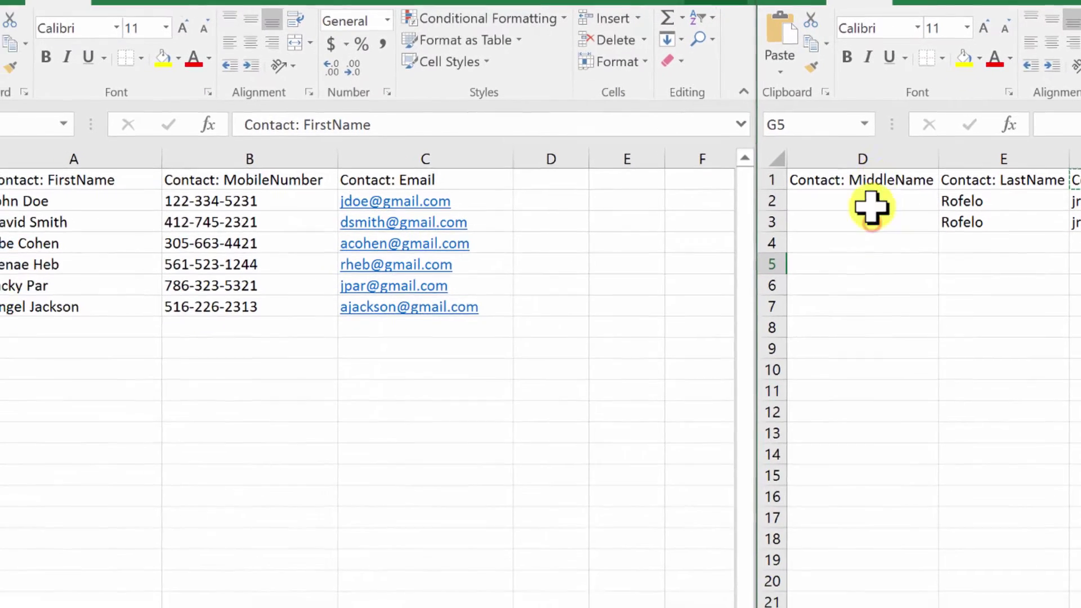
pyautogui.click(551, 199)
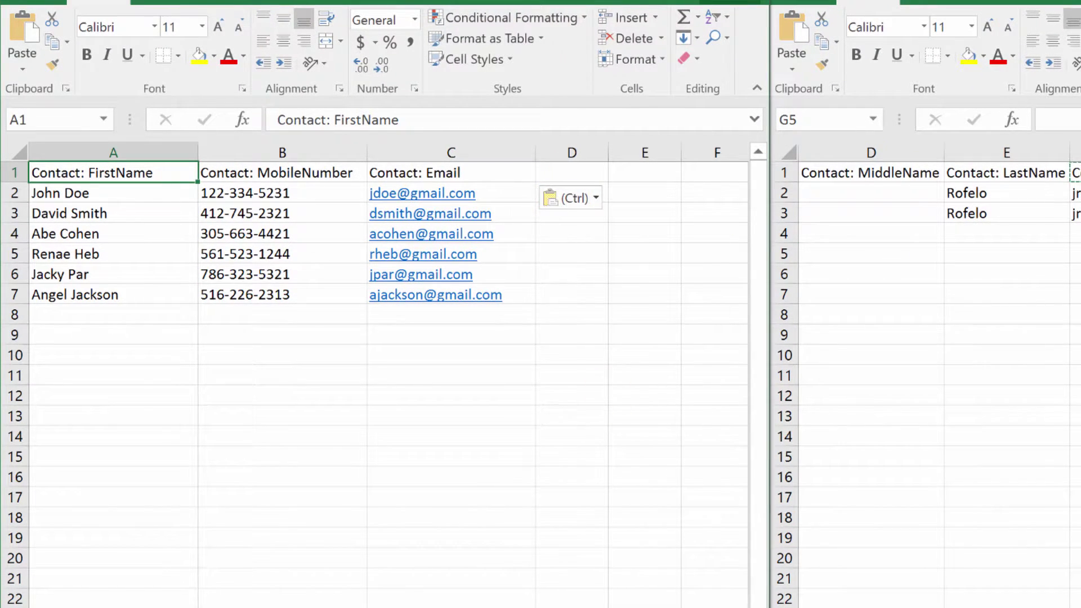
pyautogui.hotkey('alt', 'Tab')
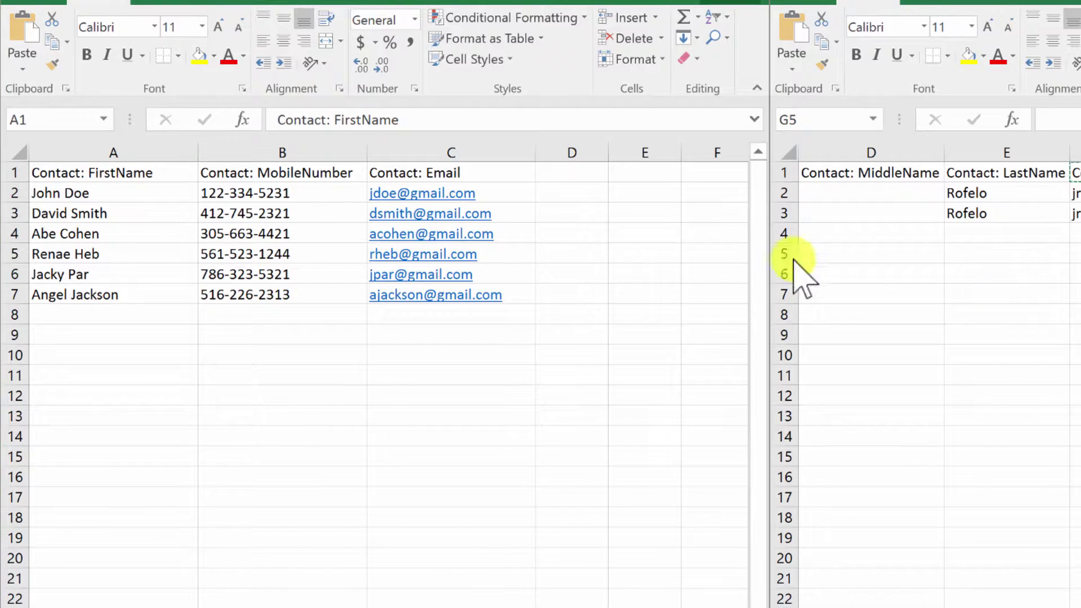
pyautogui.click(569, 172)
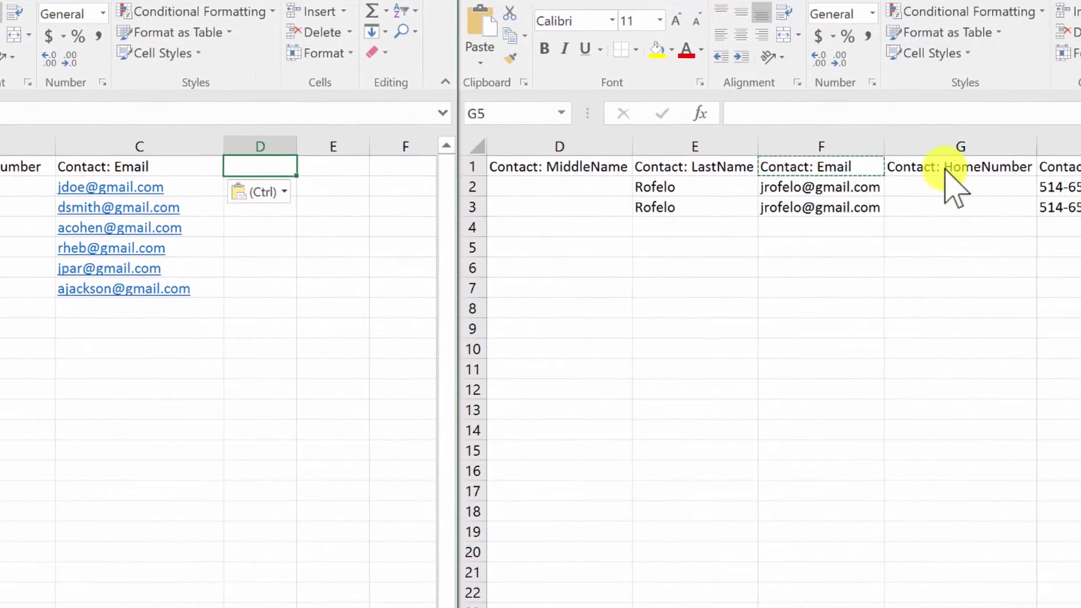
pyautogui.click(866, 169)
pyautogui.click(796, 165)
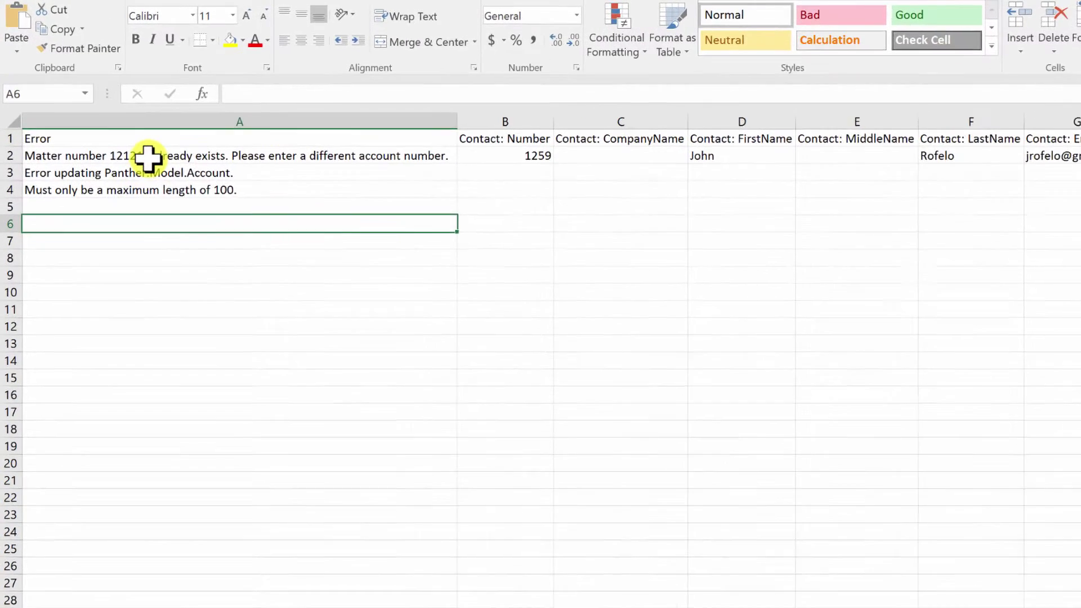
# Step: Switch to the import error workbook and examine the Error column, comparing the row 2 message with its contact record
pyautogui.click(150, 158)
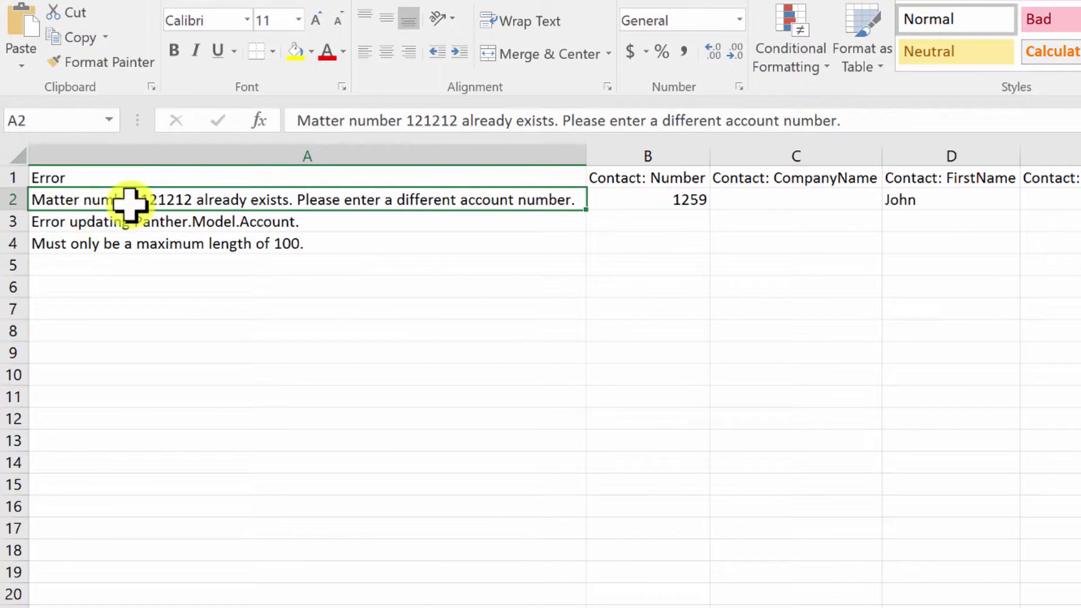
pyautogui.click(180, 200)
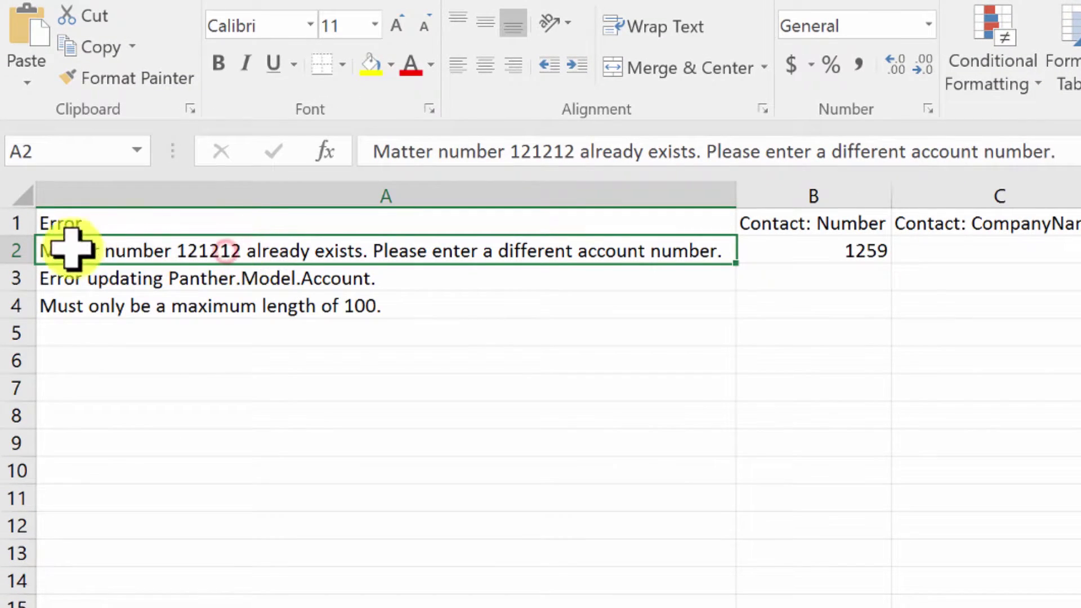
pyautogui.click(71, 222)
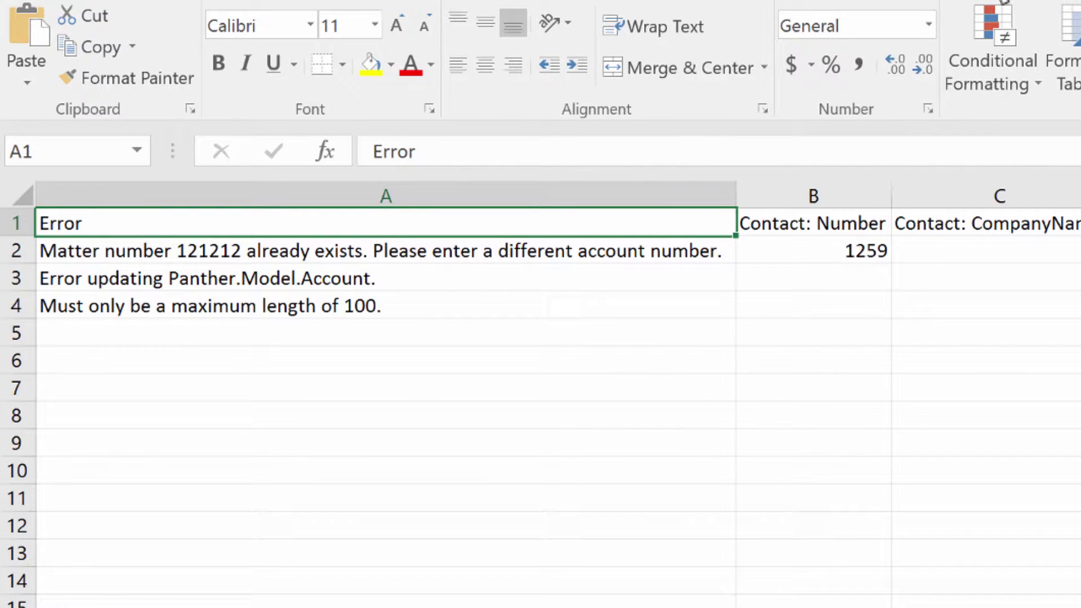
pyautogui.click(210, 194)
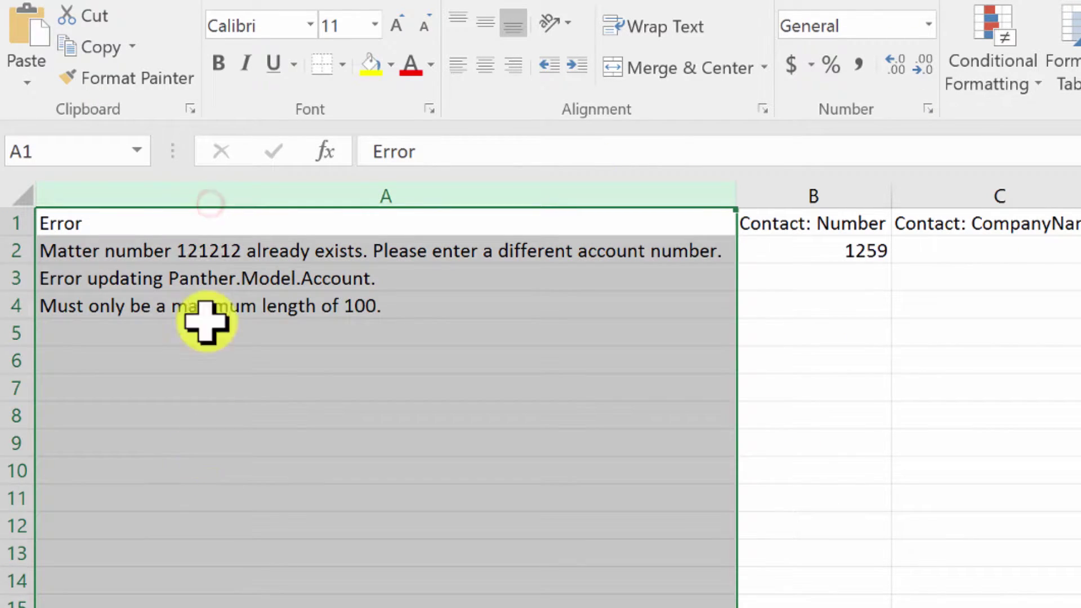
pyautogui.click(241, 306)
pyautogui.click(152, 248)
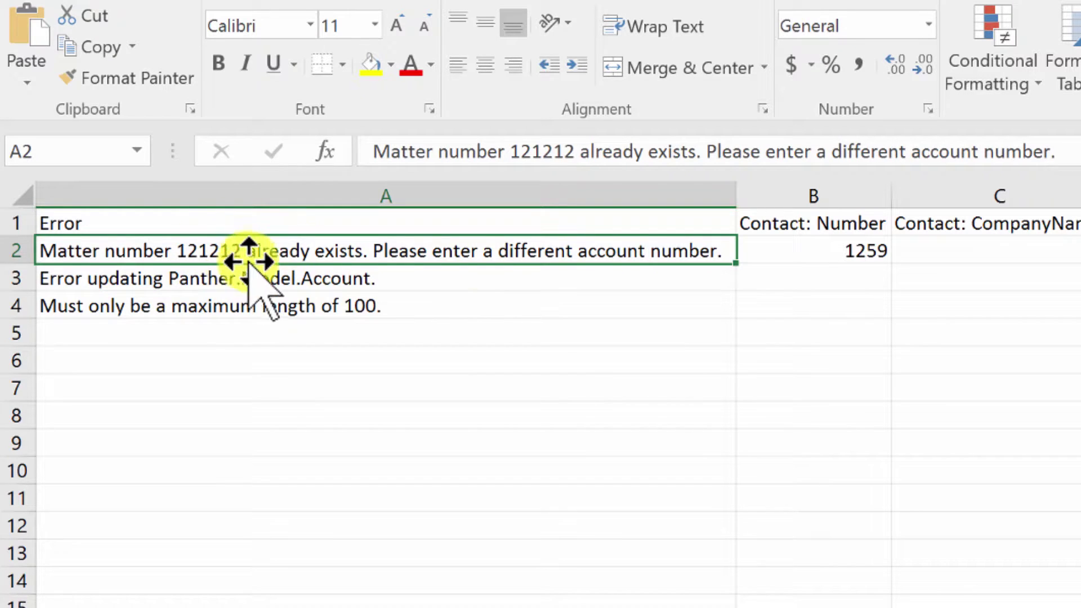
pyautogui.click(854, 251)
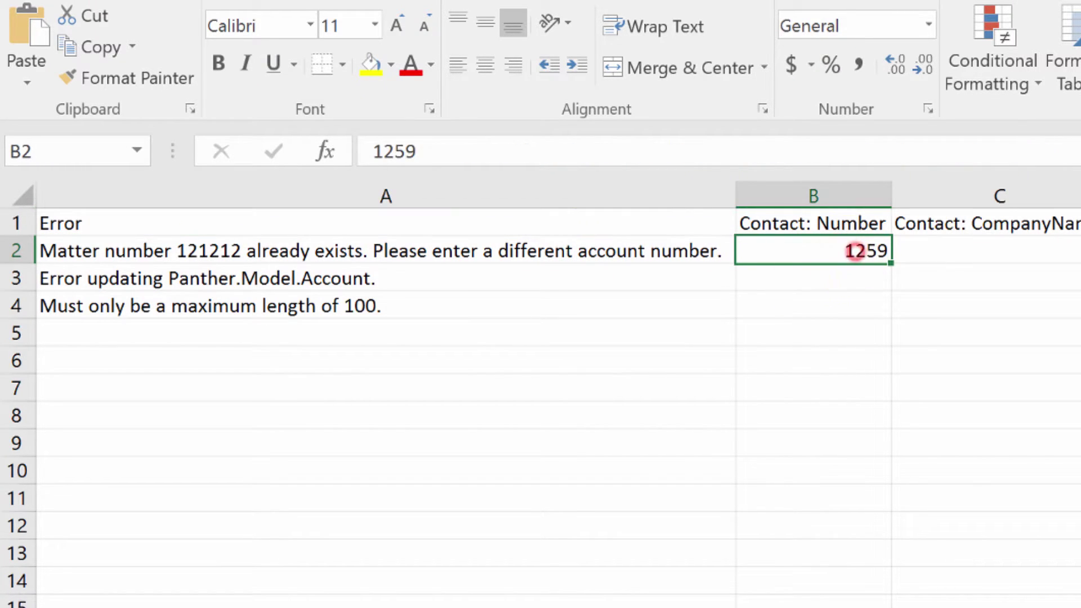
pyautogui.click(398, 253)
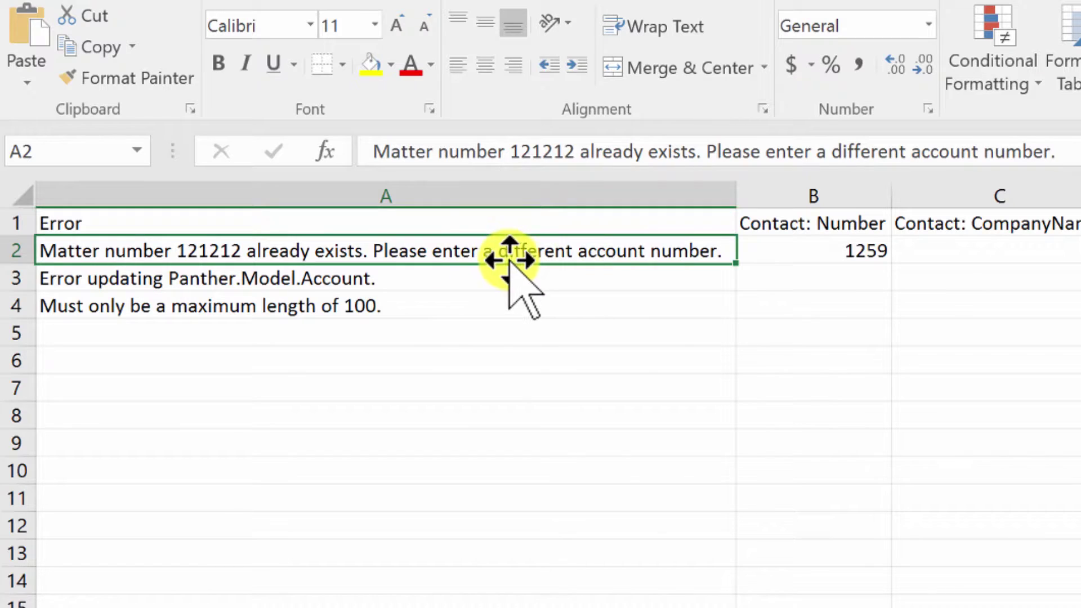
# Step: Read the error messages in rows 3 and 4 and inspect the contact columns beside them
pyautogui.click(335, 278)
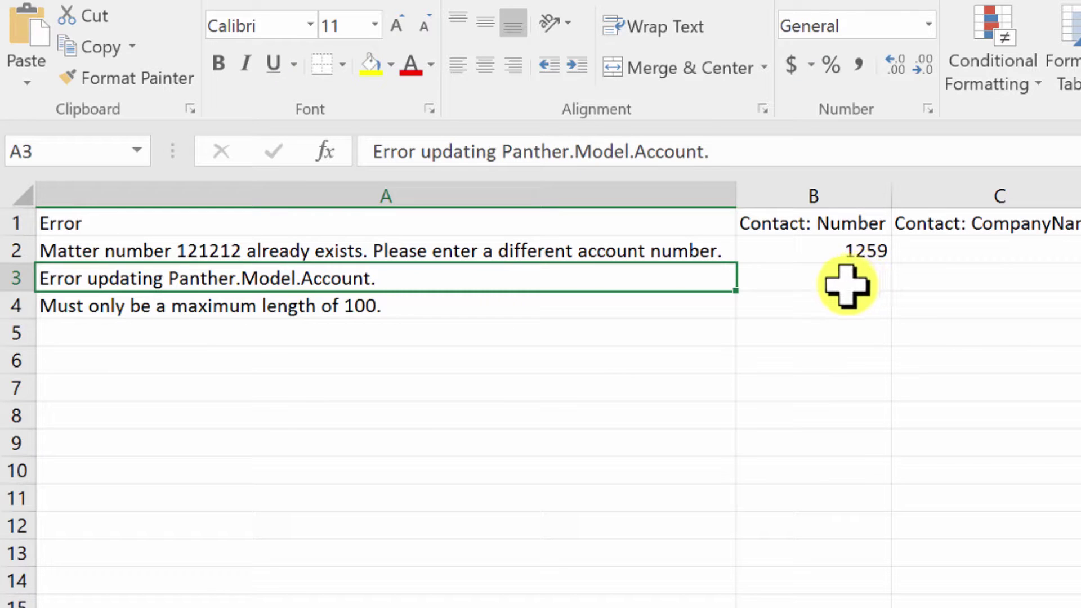
pyautogui.click(830, 277)
pyautogui.click(833, 256)
pyautogui.press('Right')
pyautogui.press('Right')
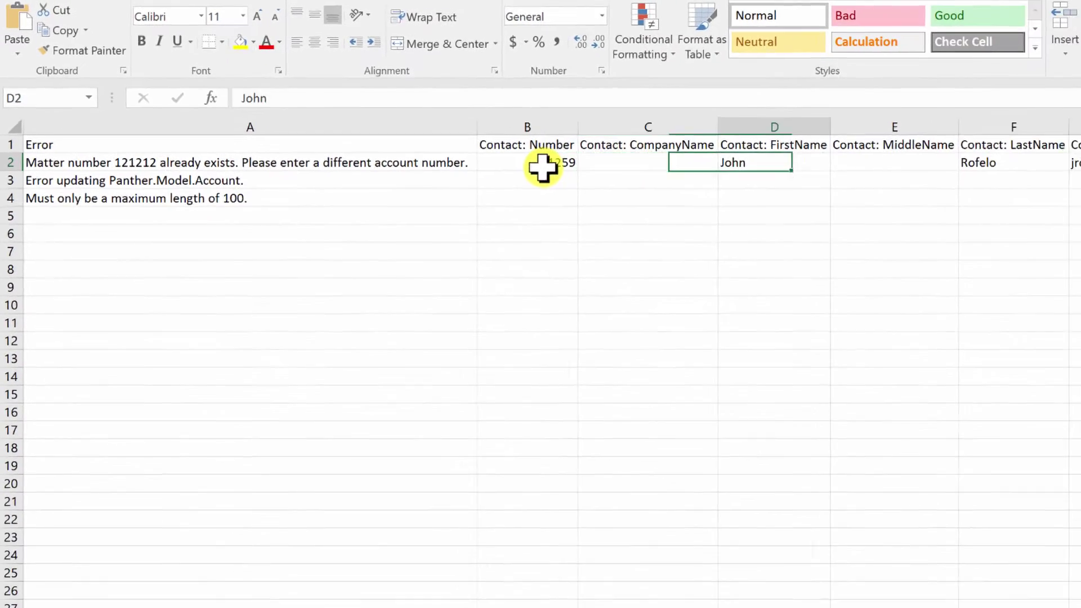
pyautogui.press('Right')
pyautogui.press('Right')
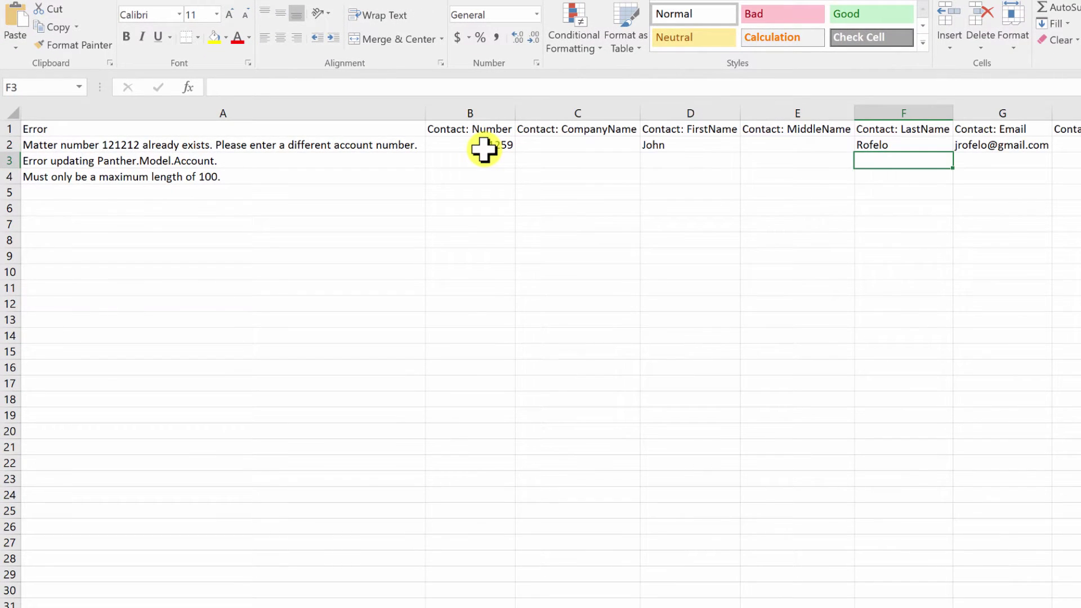
pyautogui.press('Left')
pyautogui.press('Left')
pyautogui.press('Left')
pyautogui.press('Left')
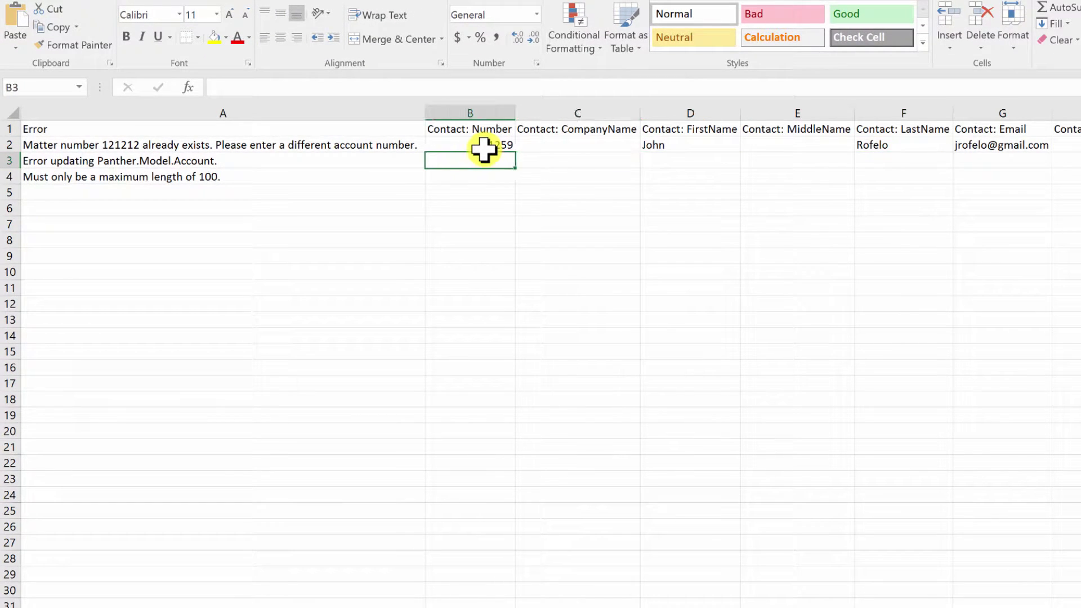
pyautogui.press('Left')
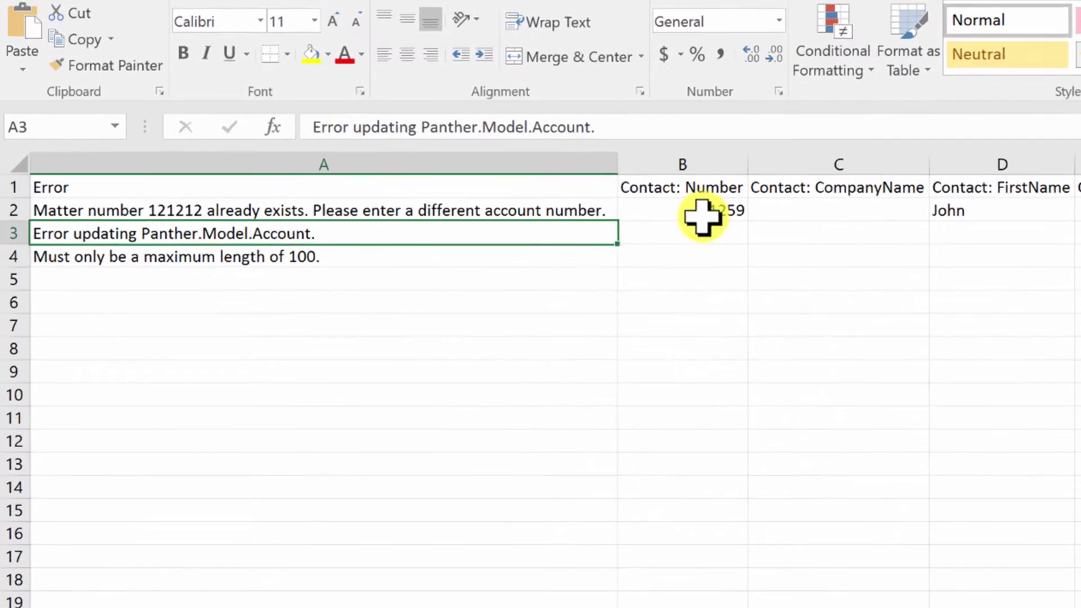
pyautogui.press('Down')
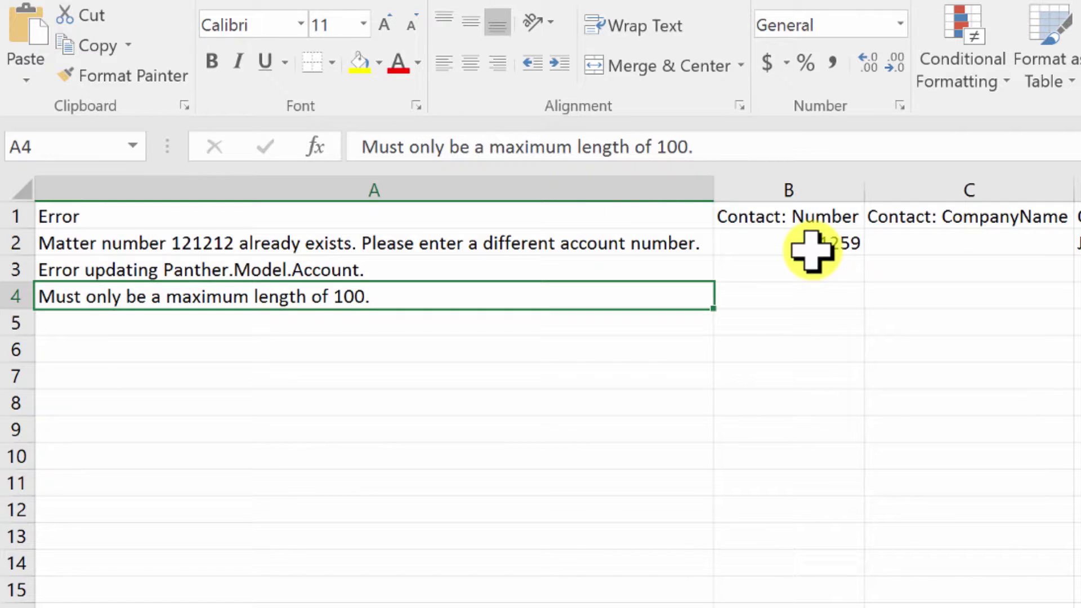
pyautogui.press('Right')
pyautogui.press('Right')
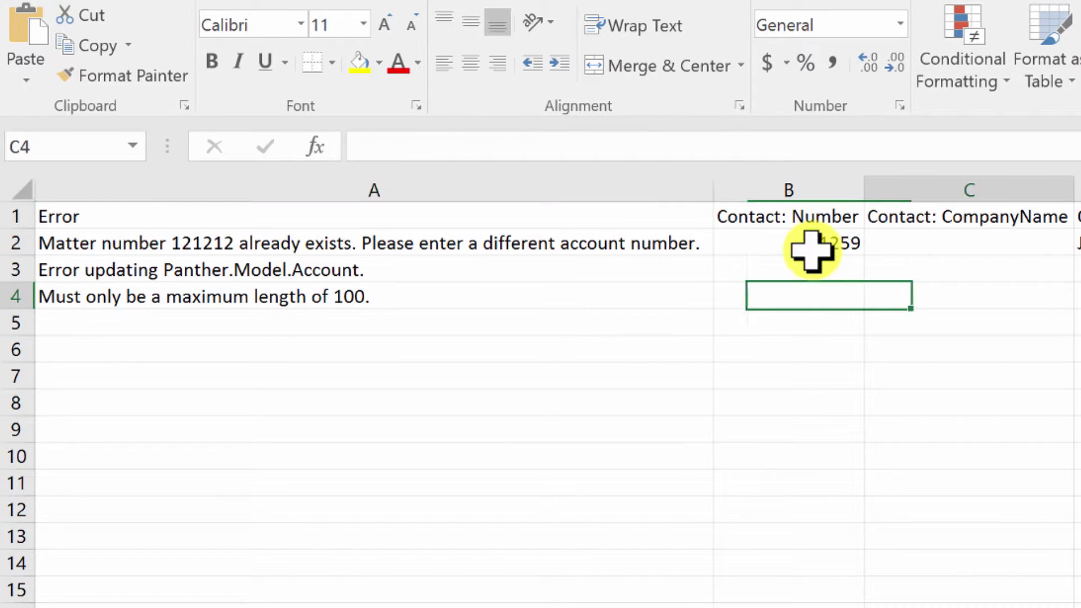
pyautogui.press('Left')
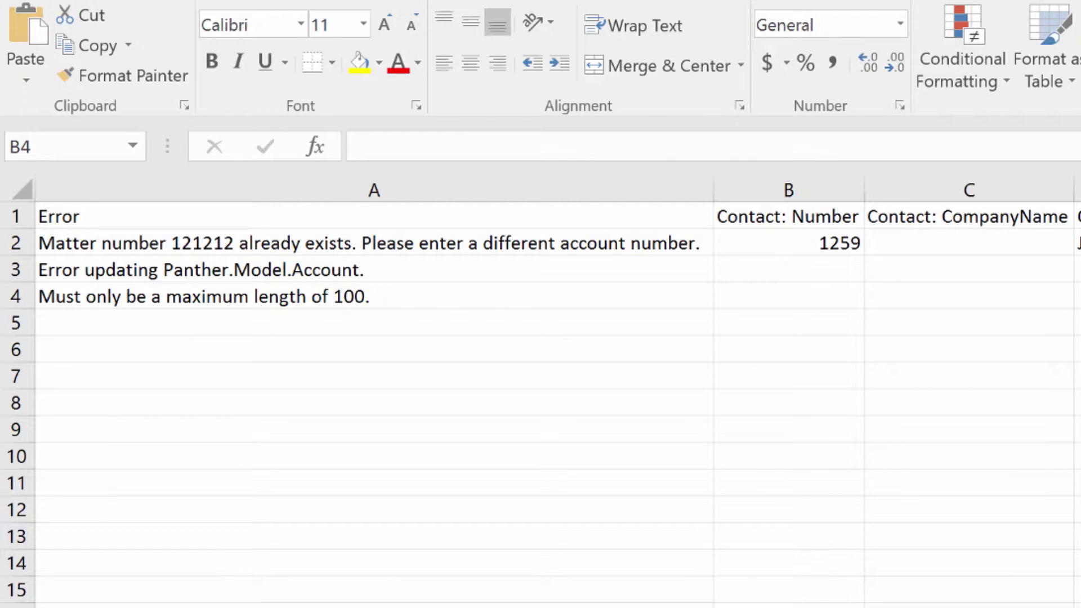
# Step: Examine the contact column headings in row 1 of the Import_Error (1) workbook, from Contact: Number through Contact: OfficeNumber
pyautogui.click(881, 14)
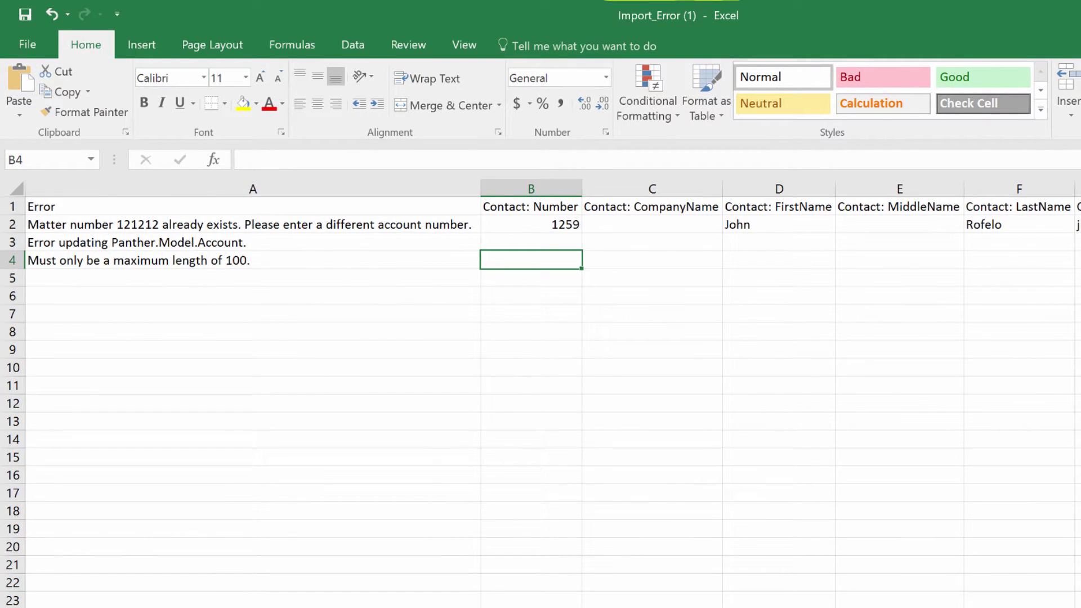
pyautogui.hotkey('ctrl', 'Home')
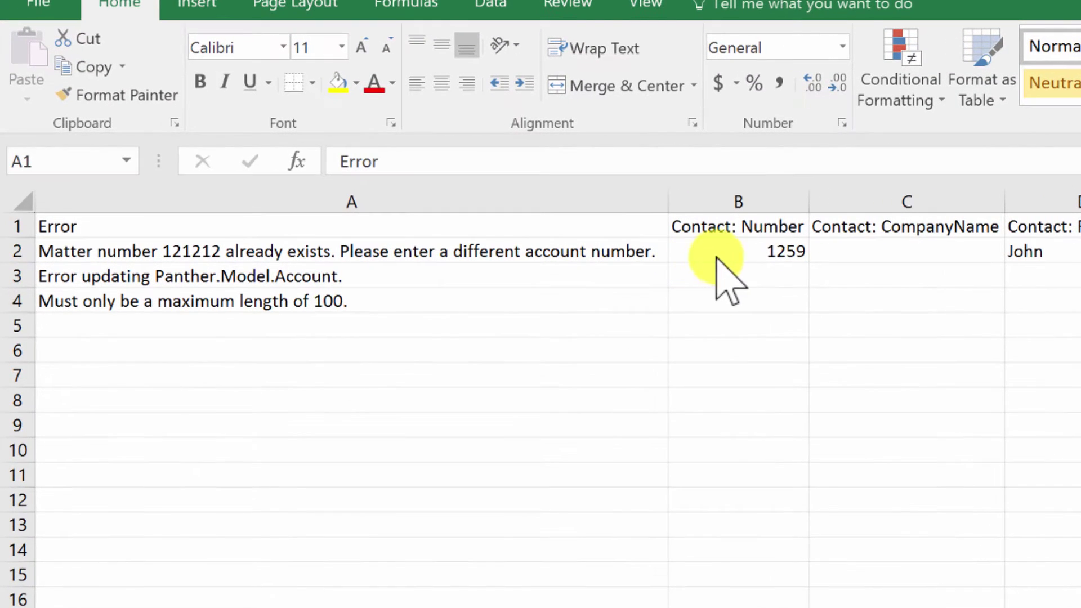
pyautogui.click(744, 231)
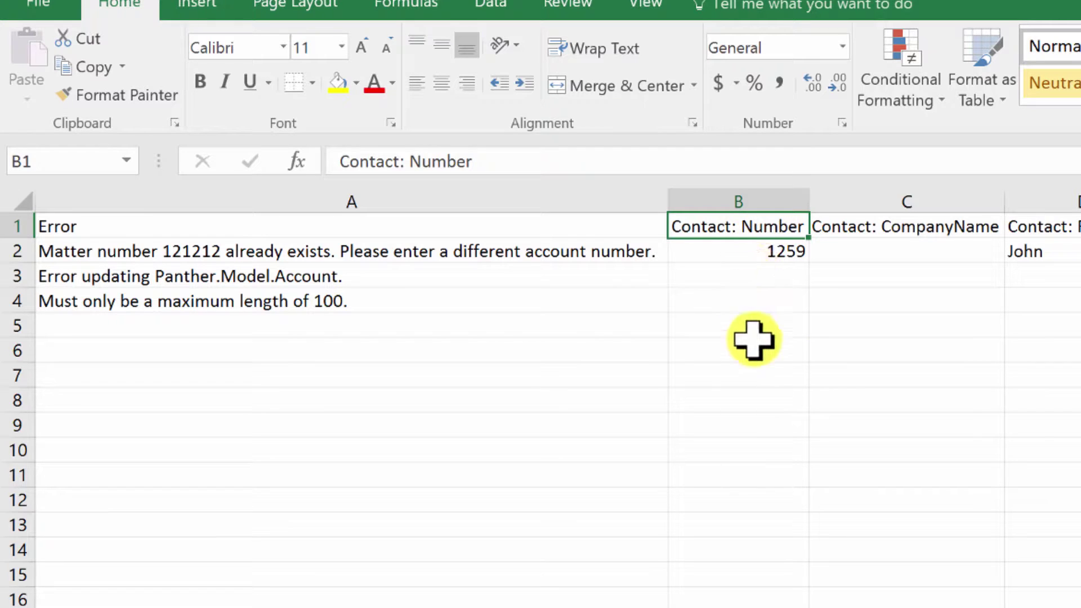
pyautogui.click(736, 250)
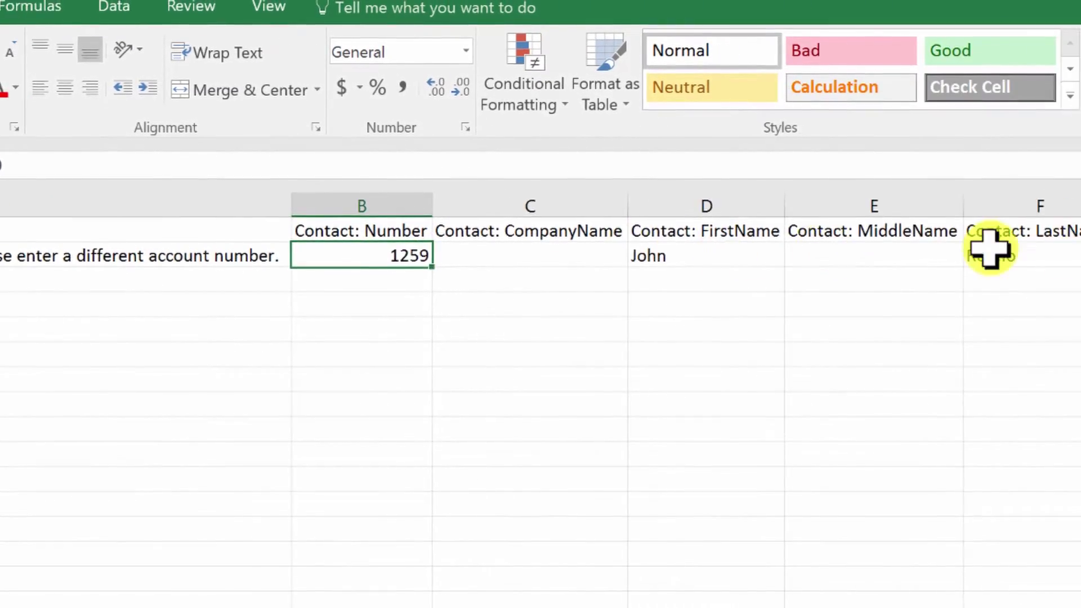
pyautogui.click(1080, 232)
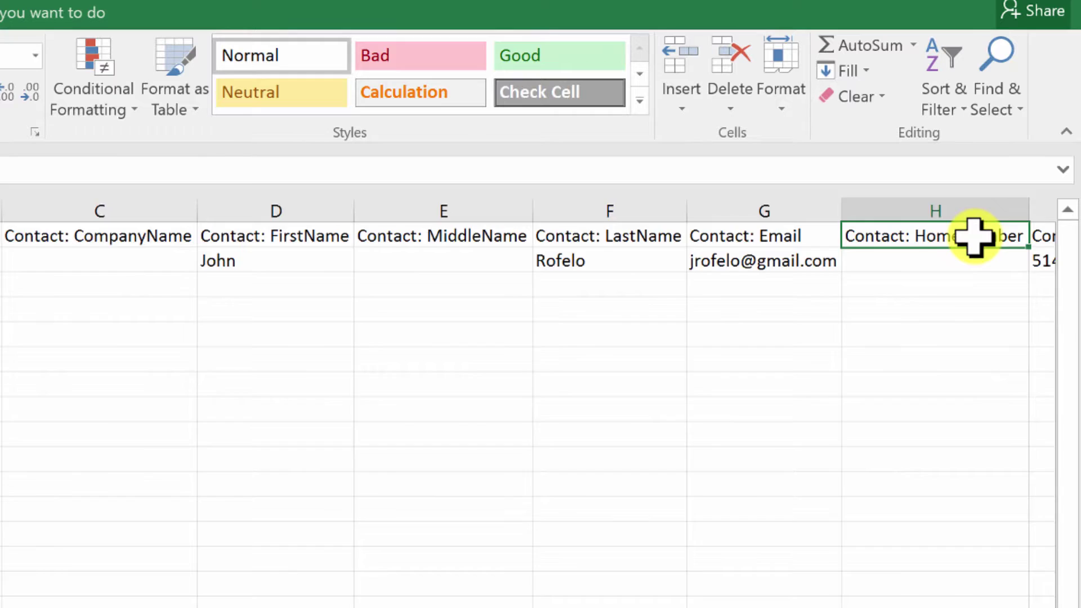
pyautogui.press('Right')
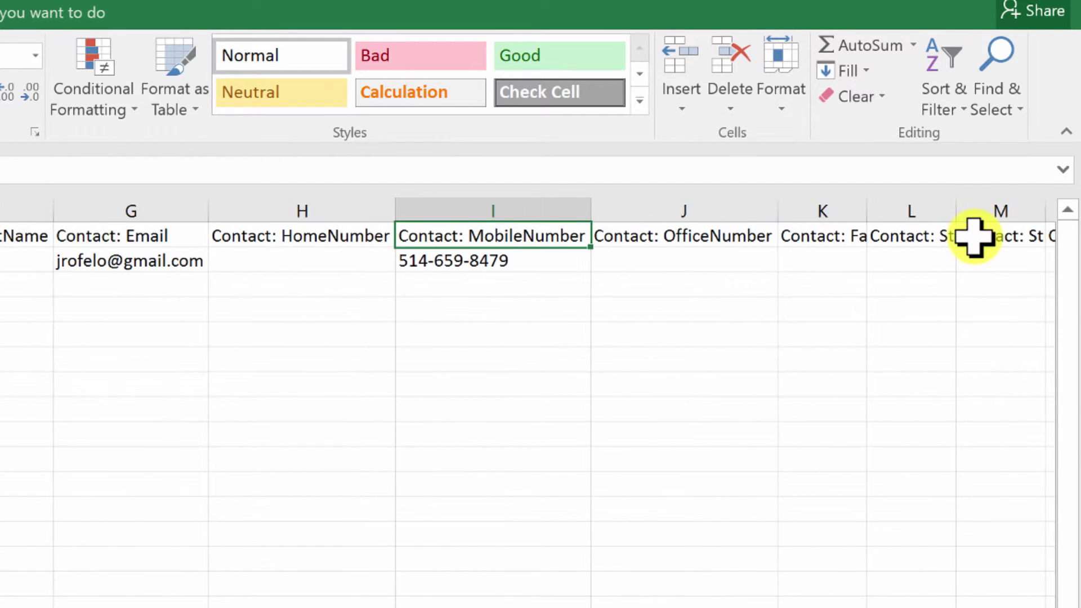
pyautogui.press('Right')
pyautogui.press('Left')
pyautogui.press('Left')
pyautogui.press('Left')
pyautogui.press('Left')
pyautogui.press('Left')
pyautogui.press('Left')
pyautogui.press('Left')
pyautogui.press('Left')
pyautogui.press('Left')
pyautogui.press('Right')
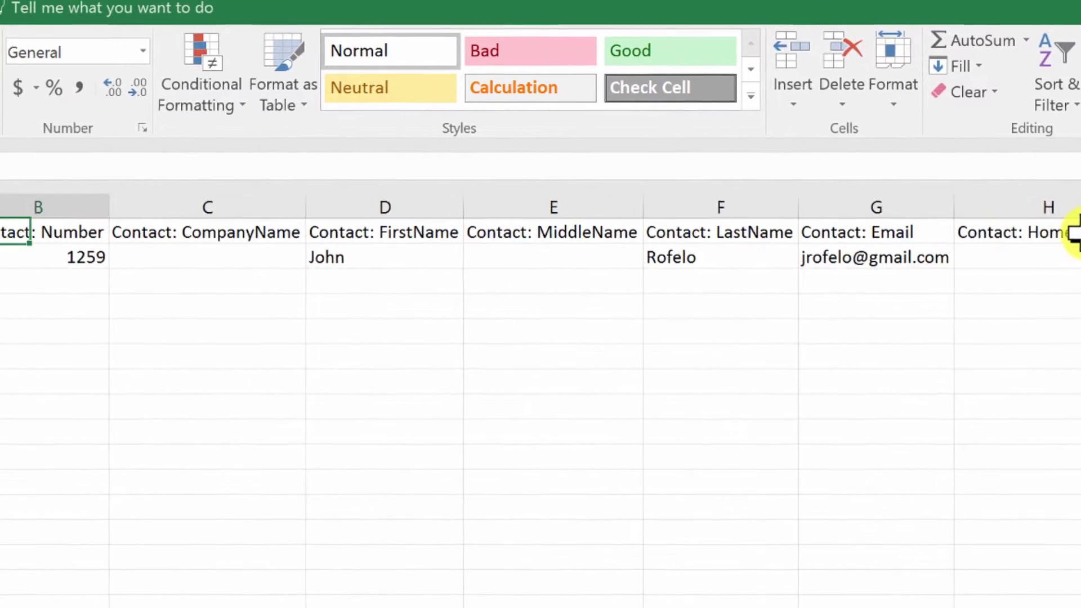
pyautogui.press('Right')
pyautogui.press('Left')
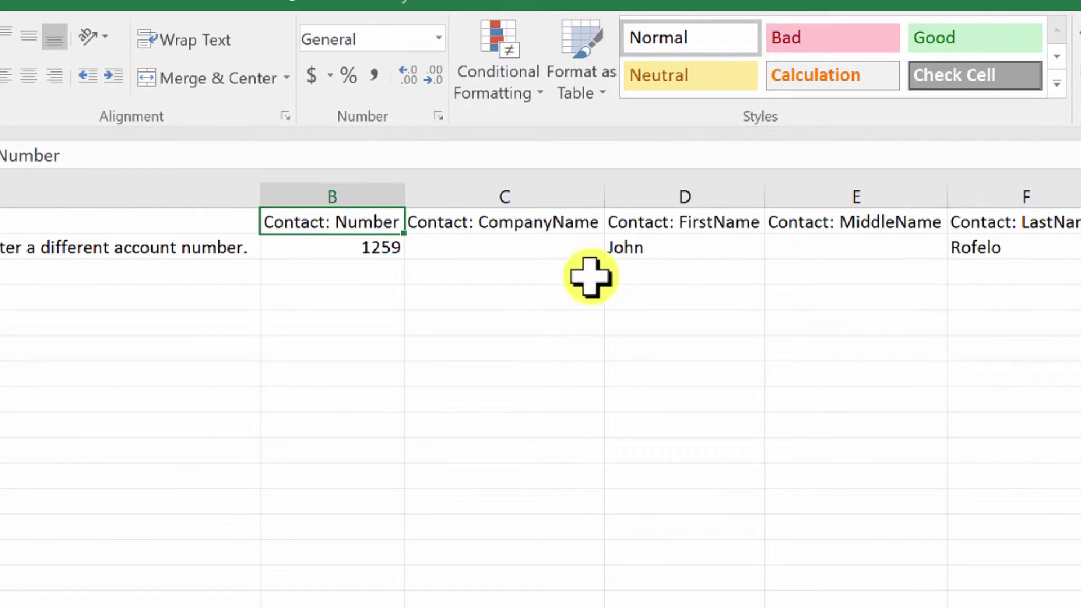
# Step: Try a digits-only contact number in B2 under the Contact: Number heading
pyautogui.click(354, 253)
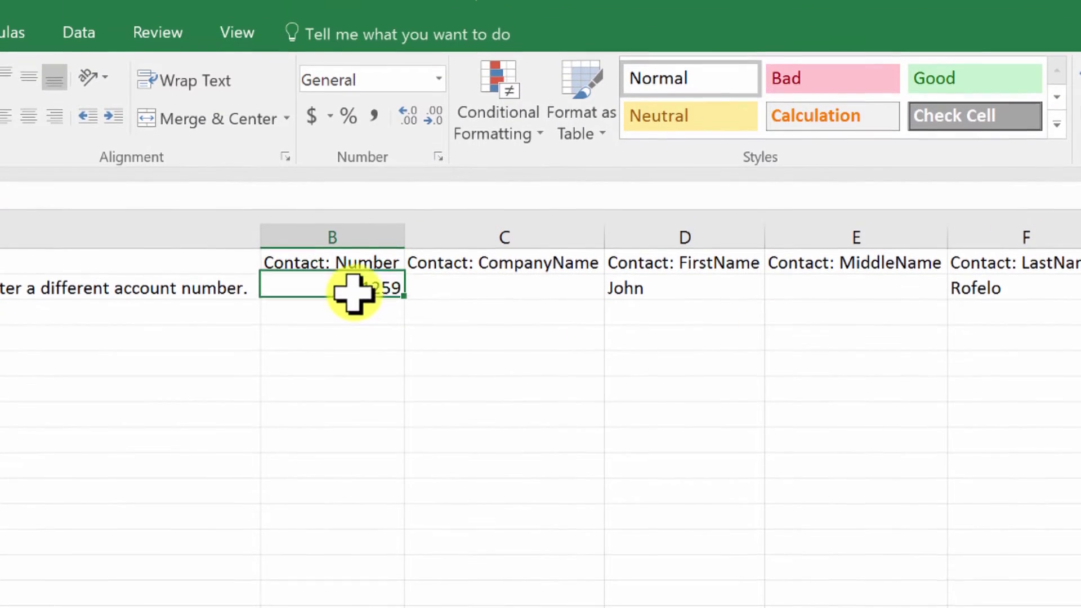
pyautogui.click(654, 574)
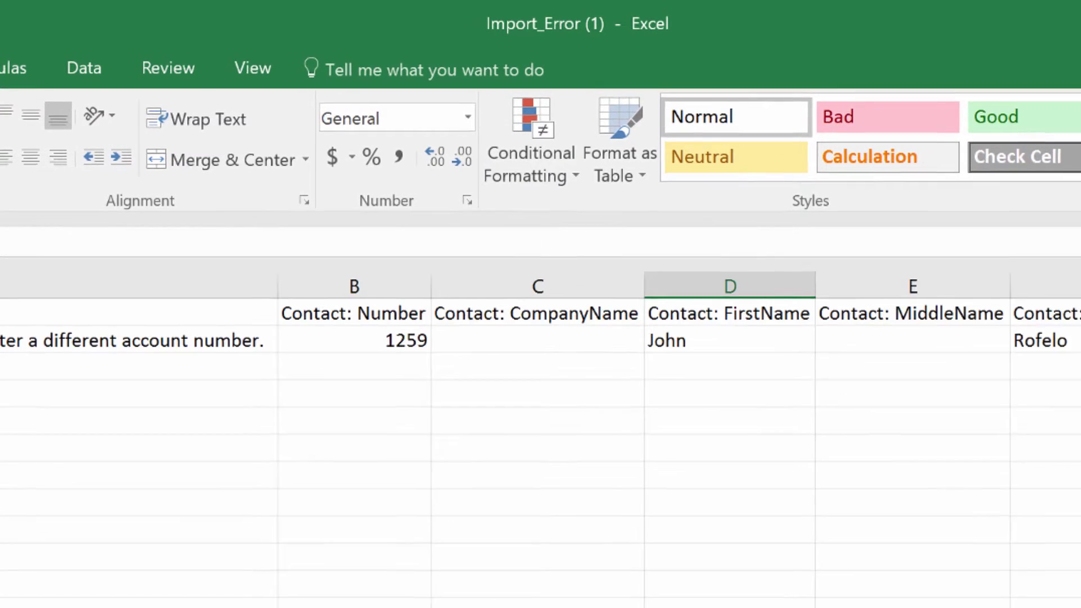
pyautogui.click(352, 341)
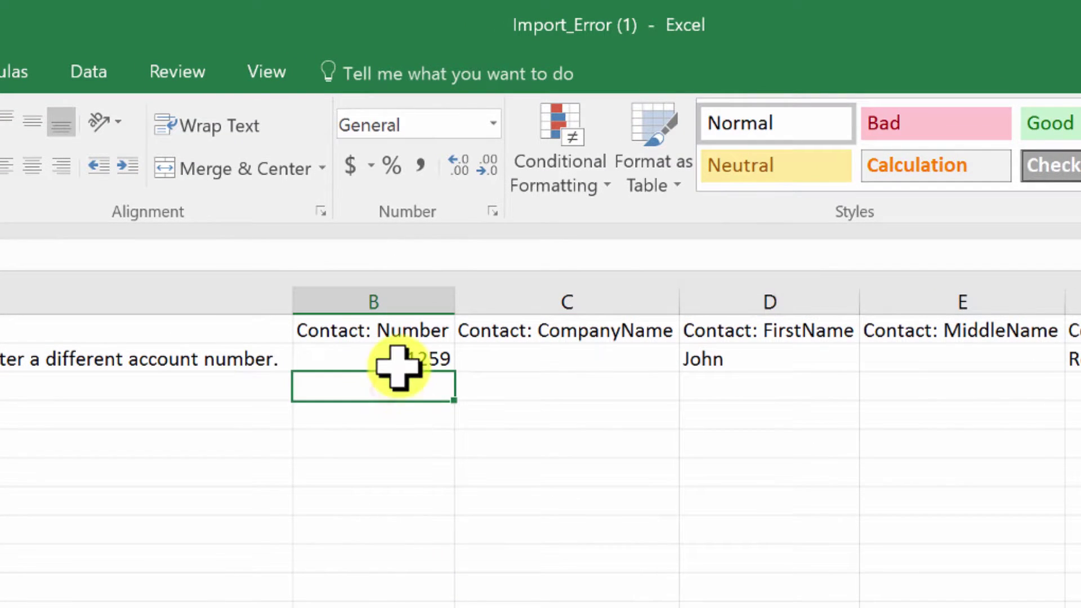
pyautogui.click(398, 365)
pyautogui.write('2')
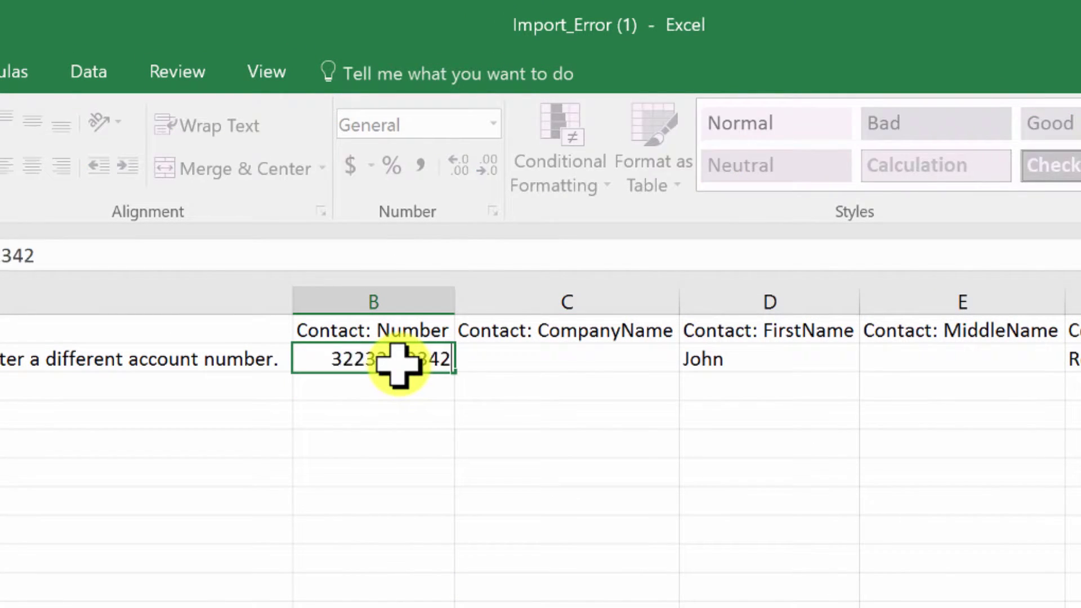
pyautogui.write('23-223-3')
pyautogui.click(319, 394)
# Step: Replace the contact number in B2 with a sample value that mixes digits and letters
pyautogui.click(352, 362)
pyautogui.write('24')
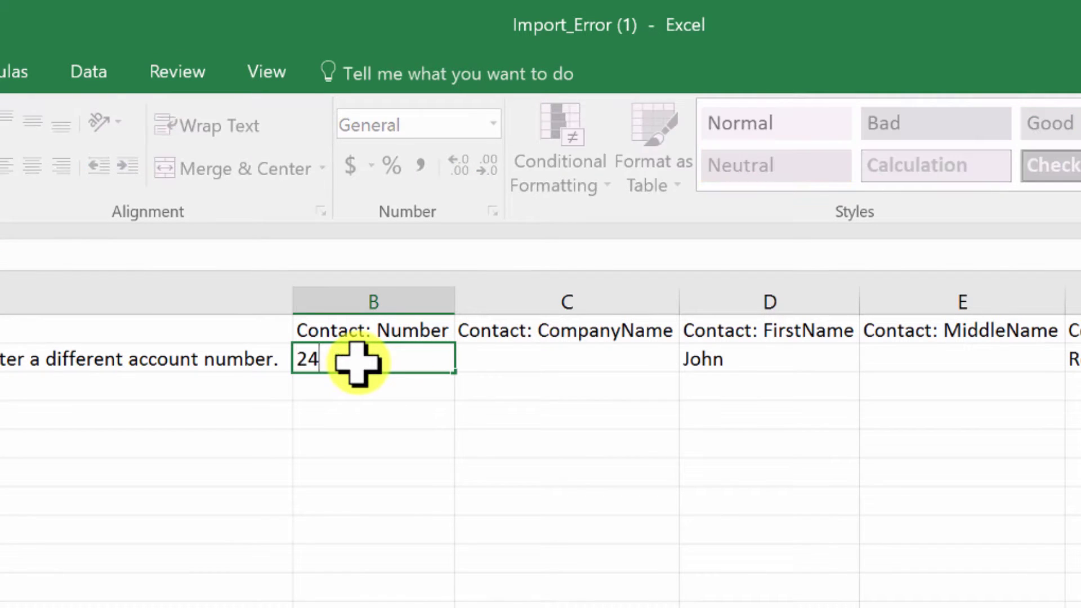
pyautogui.write('23sdfsdf')
pyautogui.press('Return')
pyautogui.click(388, 362)
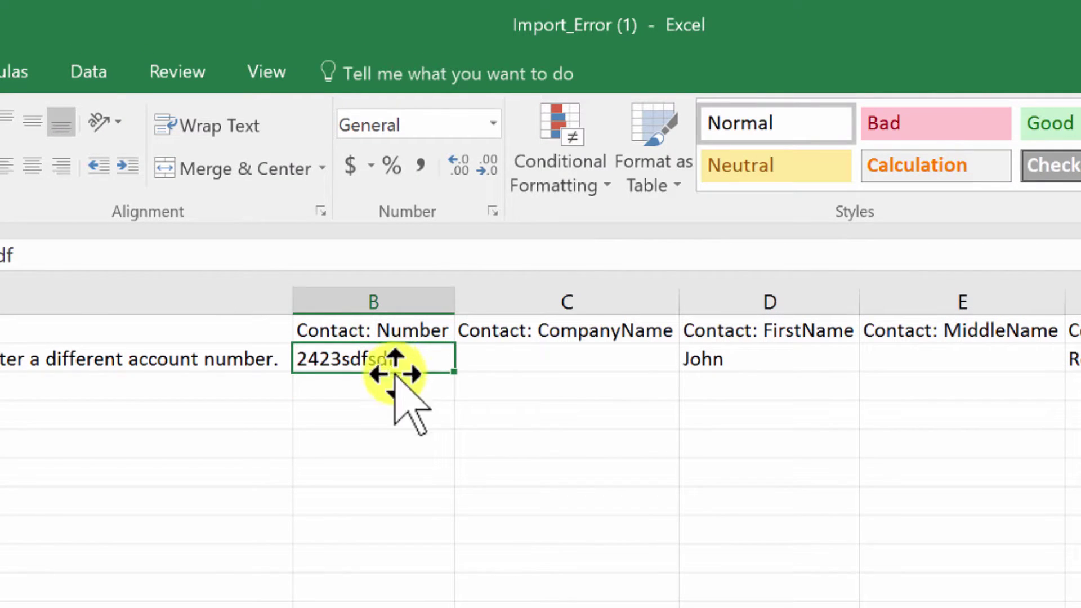
# Step: Replace the contact number in B2 with a sample four-digit number
pyautogui.write('2323')
pyautogui.click(359, 393)
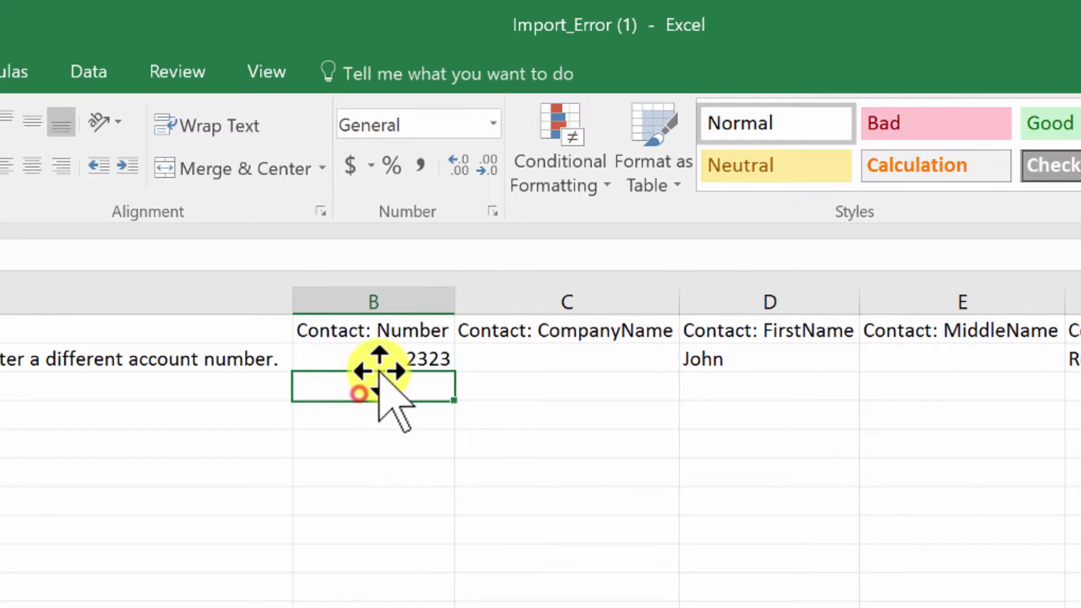
pyautogui.click(380, 366)
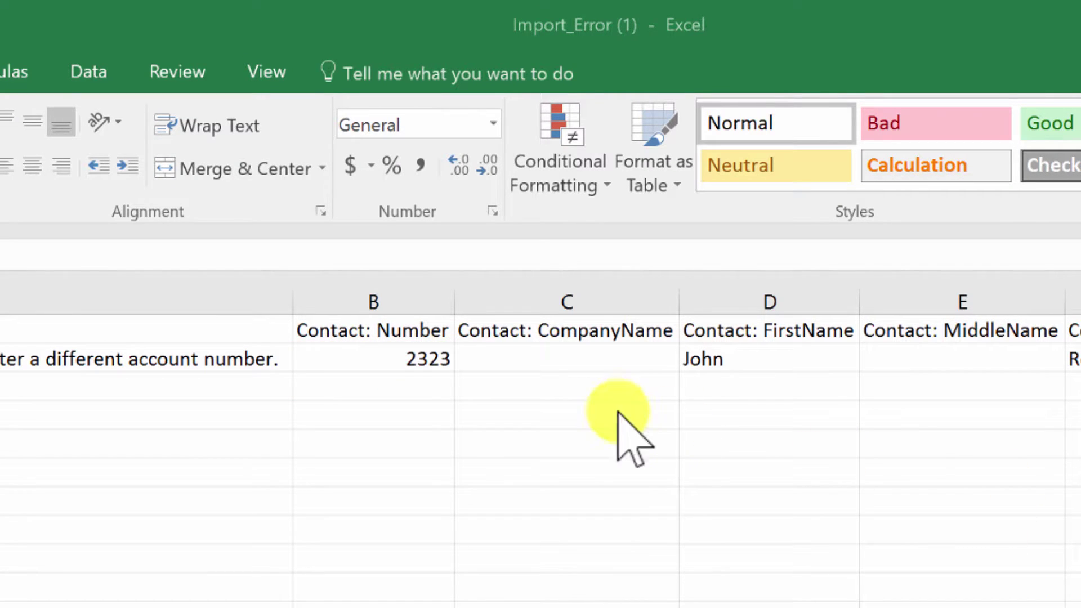
# Step: Widen columns AJ through AN at the end of row 2's data to fit their headings
pyautogui.click(402, 368)
pyautogui.press('Right')
pyautogui.press('Right')
pyautogui.press('Right')
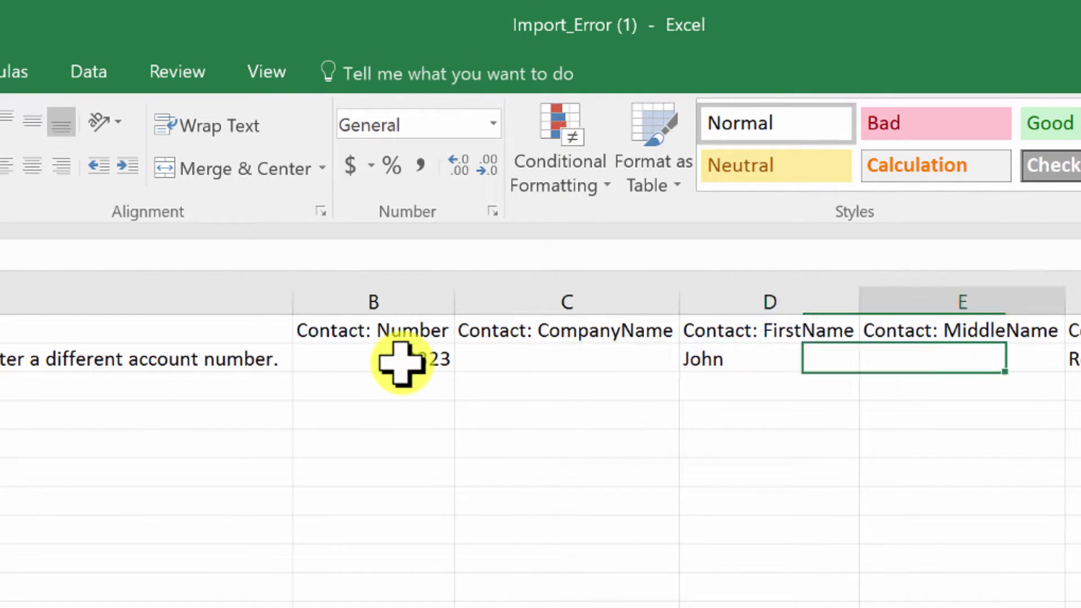
pyautogui.hscroll(8, 402, 363)
pyautogui.hscroll(12, 402, 363)
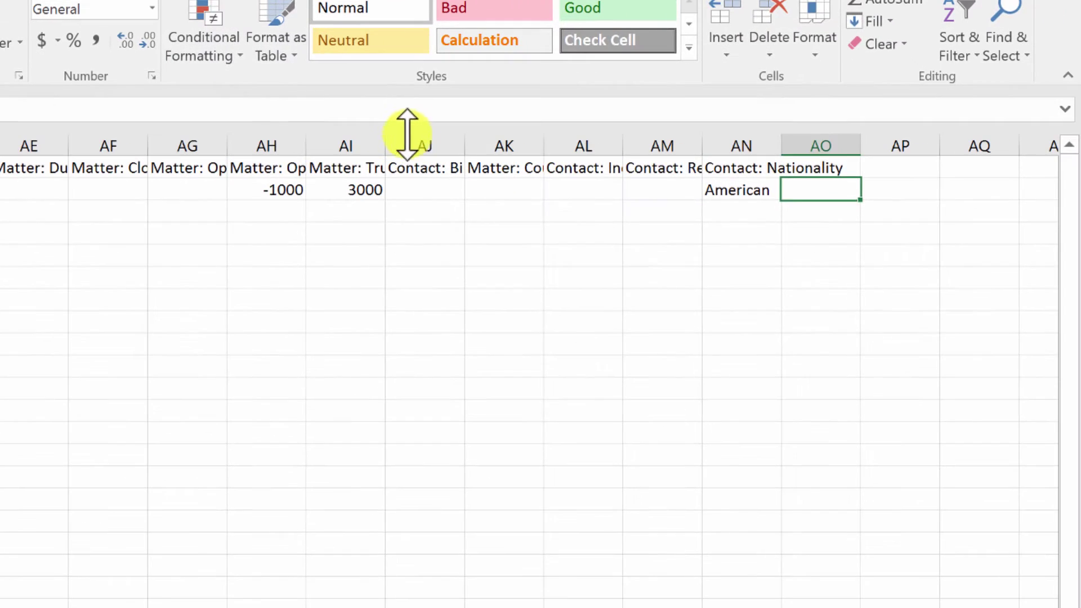
pyautogui.moveTo(414, 141); pyautogui.dragTo(746, 138)
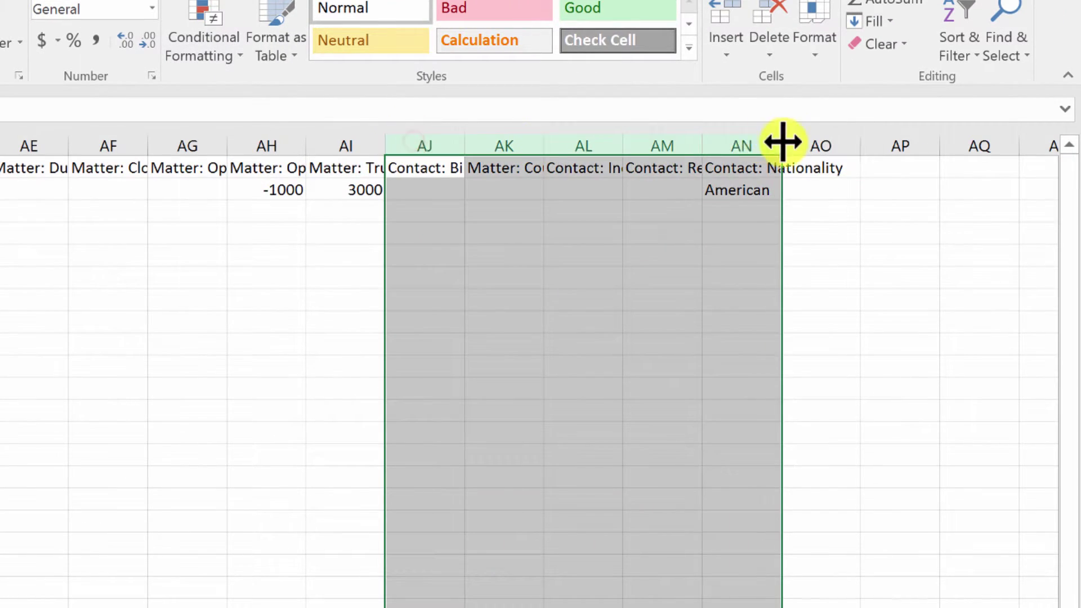
pyautogui.doubleClick(782, 142)
# Step: Enter a sample birthday in AJ2 under Contact: Birthday as a month/day/year date
pyautogui.click(457, 190)
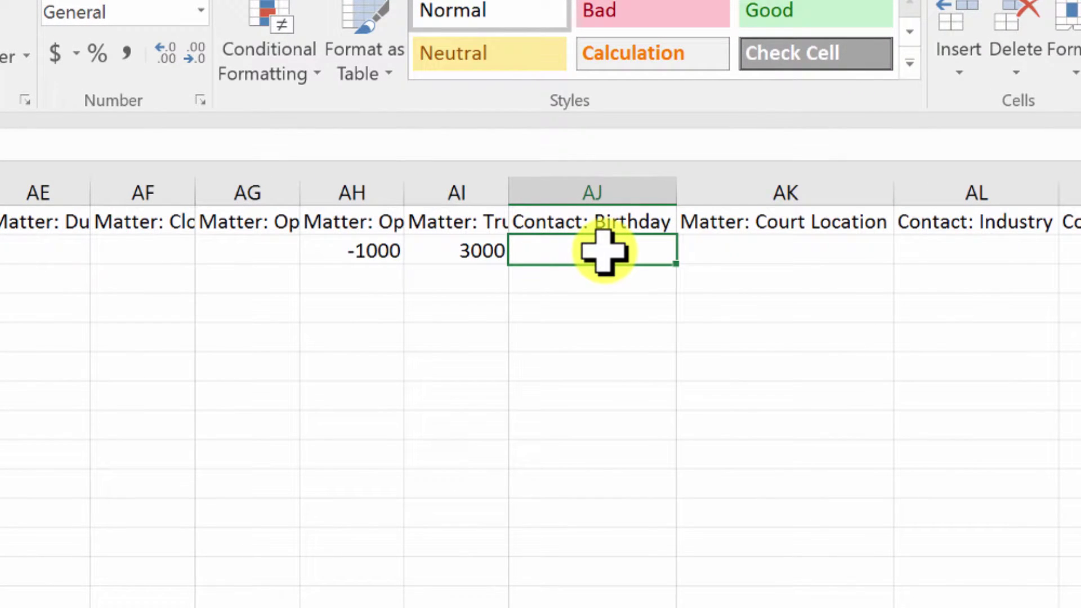
pyautogui.write('03/08')
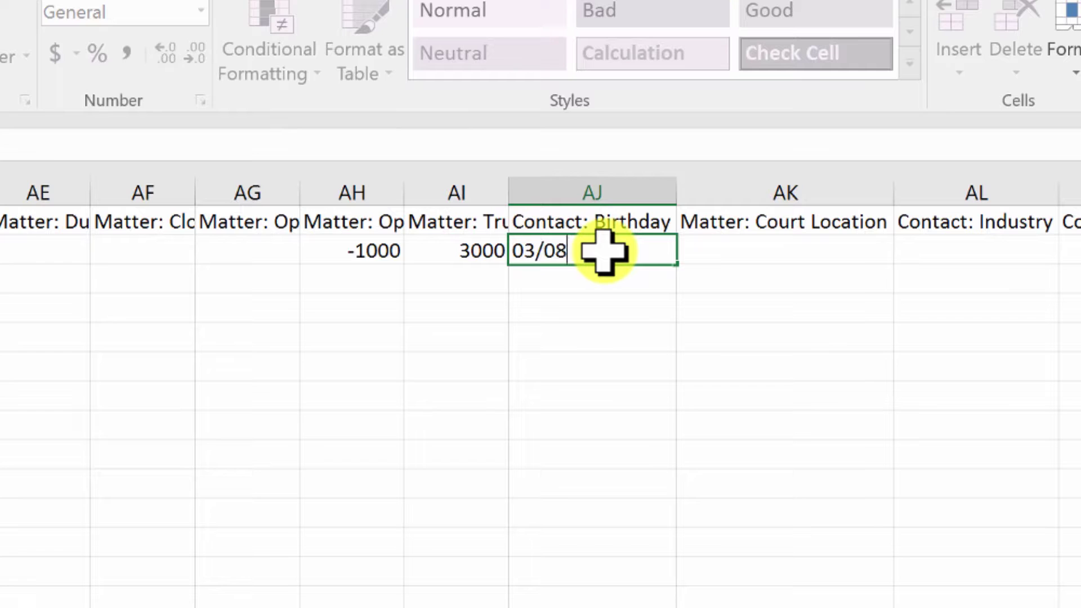
pyautogui.write('/')
pyautogui.write('2017')
pyautogui.press('Return')
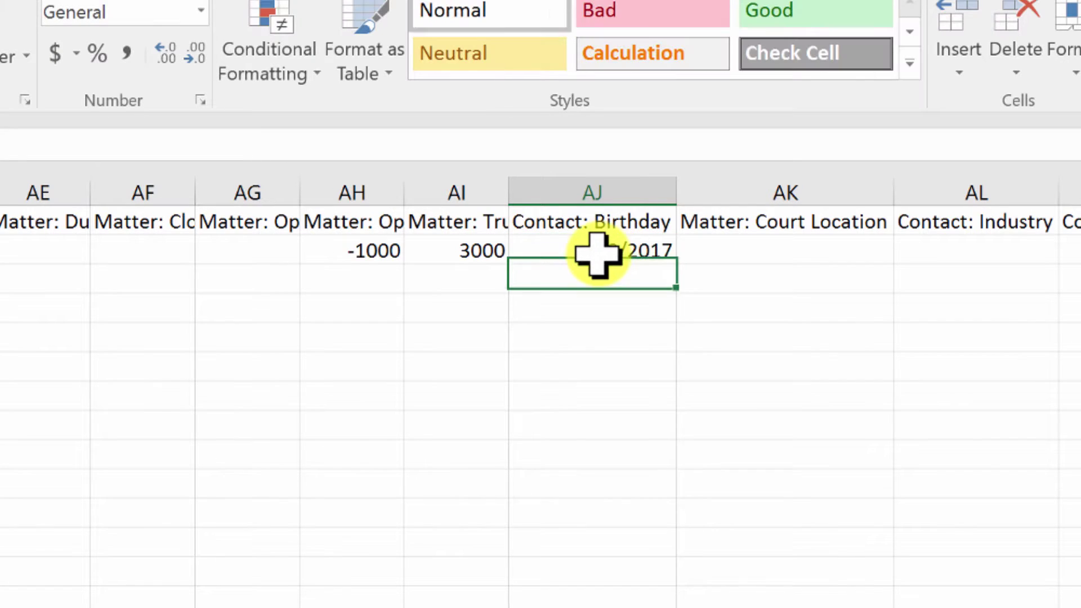
pyautogui.click(614, 255)
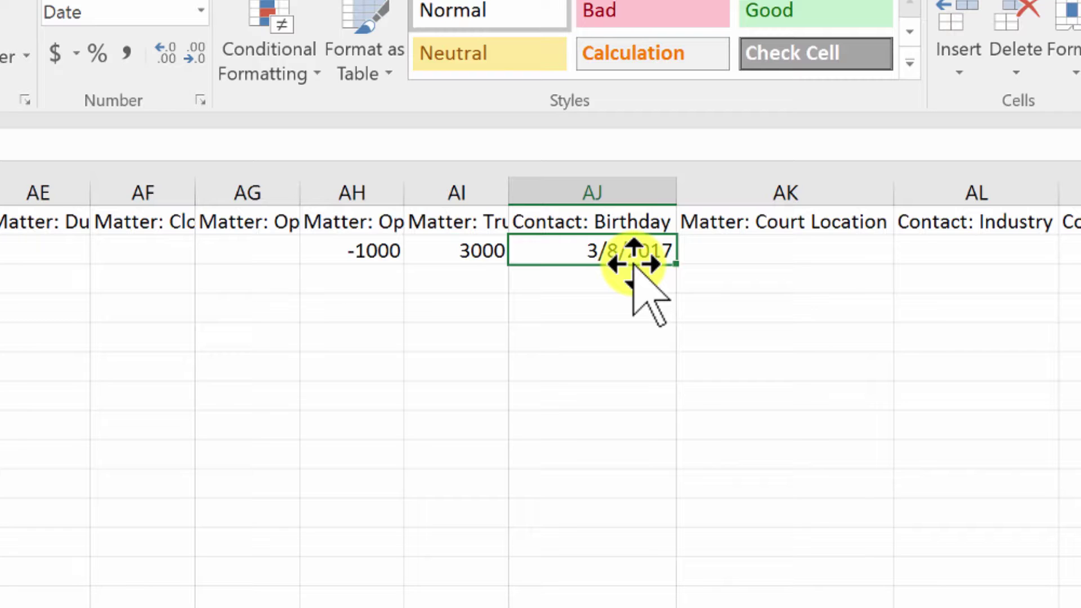
pyautogui.press('Up')
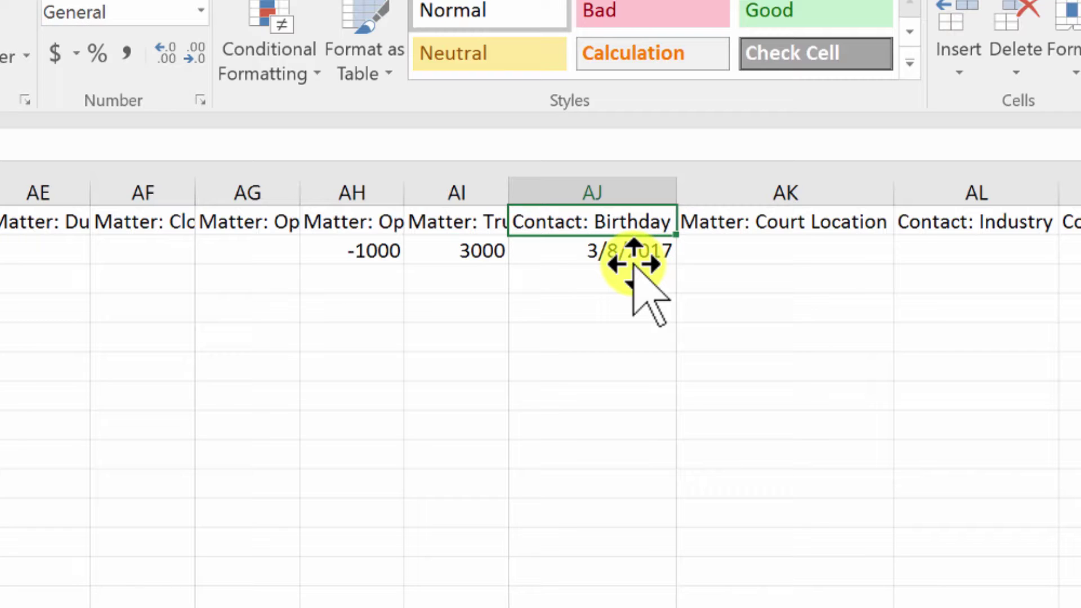
pyautogui.press('Down')
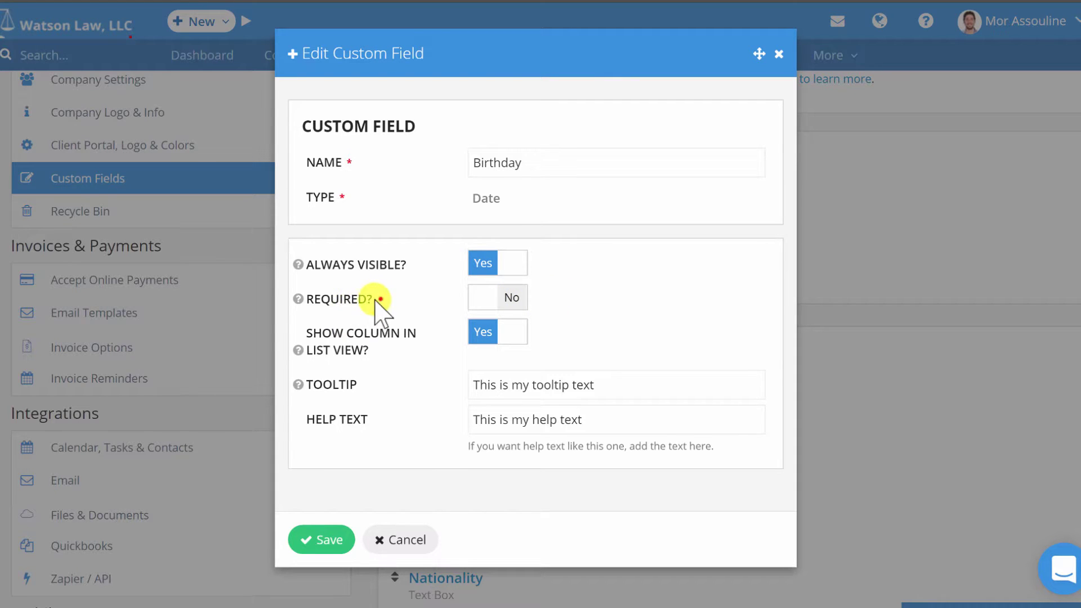
# Step: Toggle the Required option of the Birthday custom field in PracticePanther and clear the birthday from AJ2 in the Excel error file
pyautogui.click(521, 303)
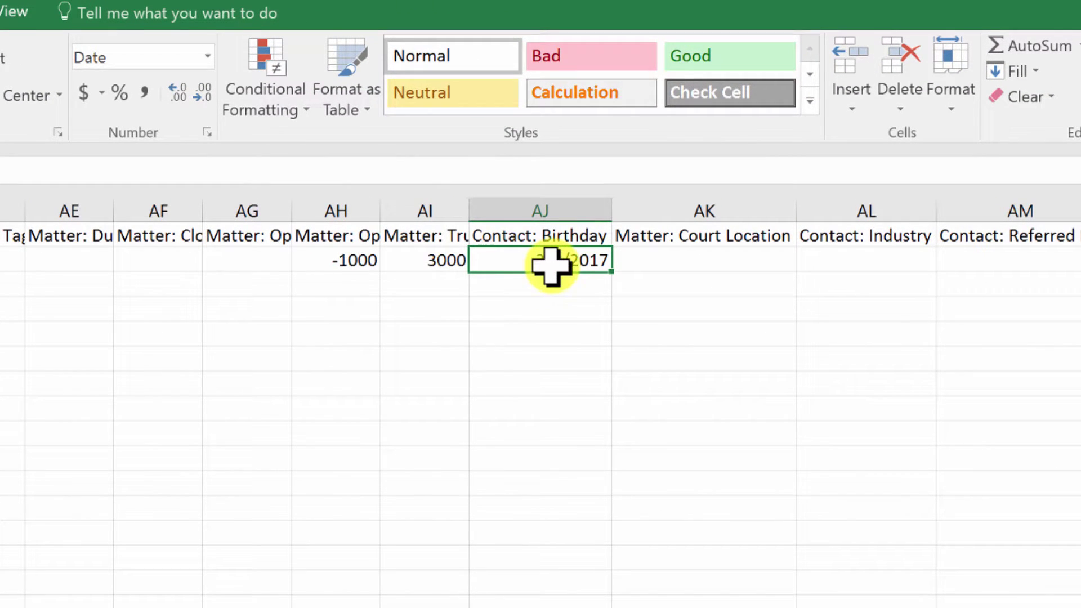
pyautogui.press('Delete')
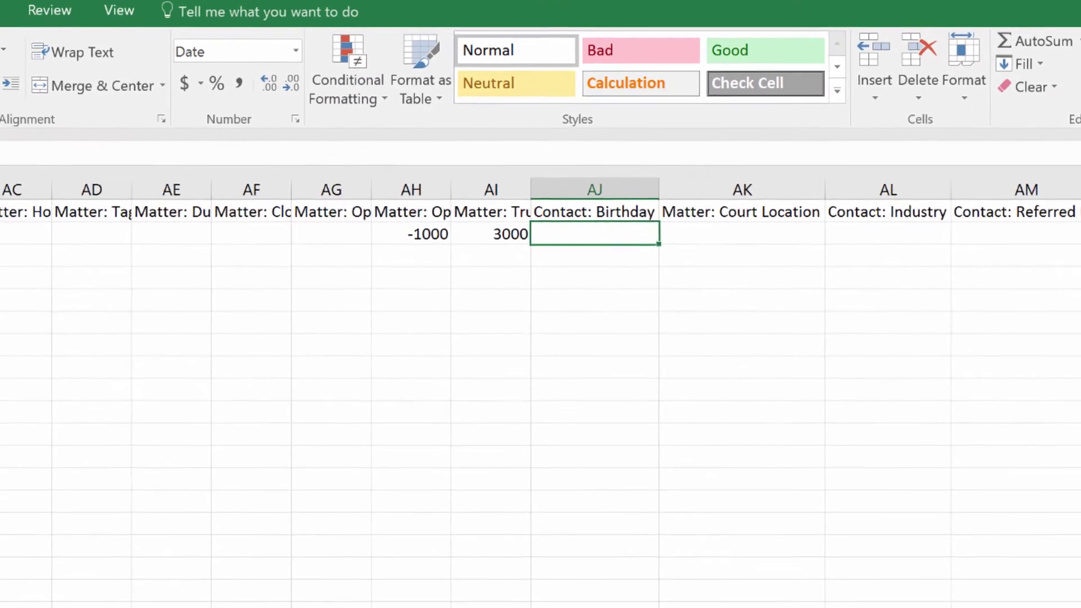
# Step: Enter ABC as the company name in C4 under Contact: CompanyName
pyautogui.hscroll(-10, 732, 428)
pyautogui.click(224, 315)
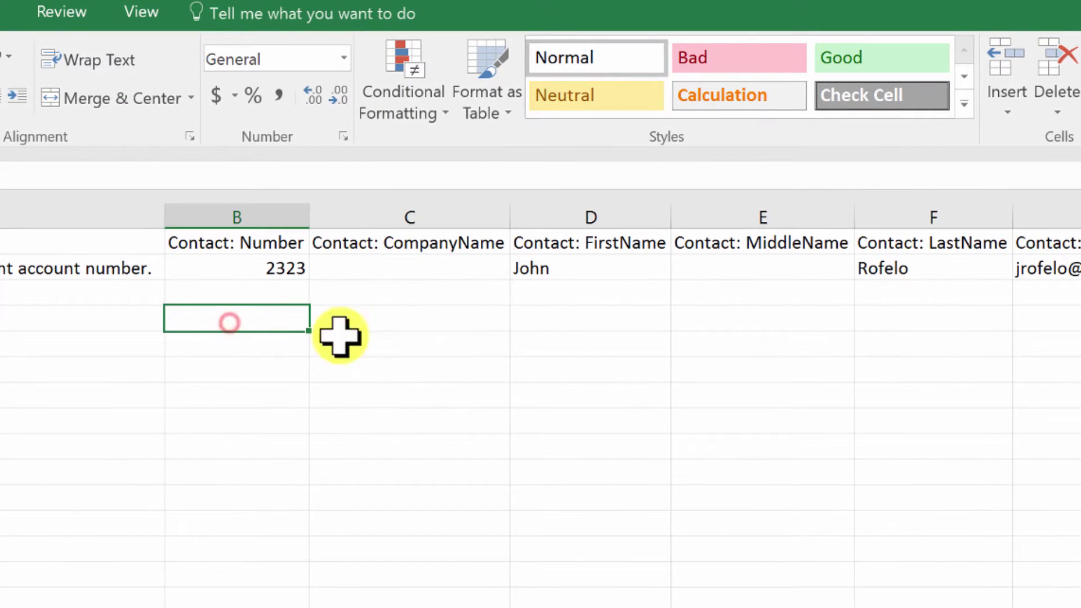
pyautogui.click(411, 305)
pyautogui.write('ABC')
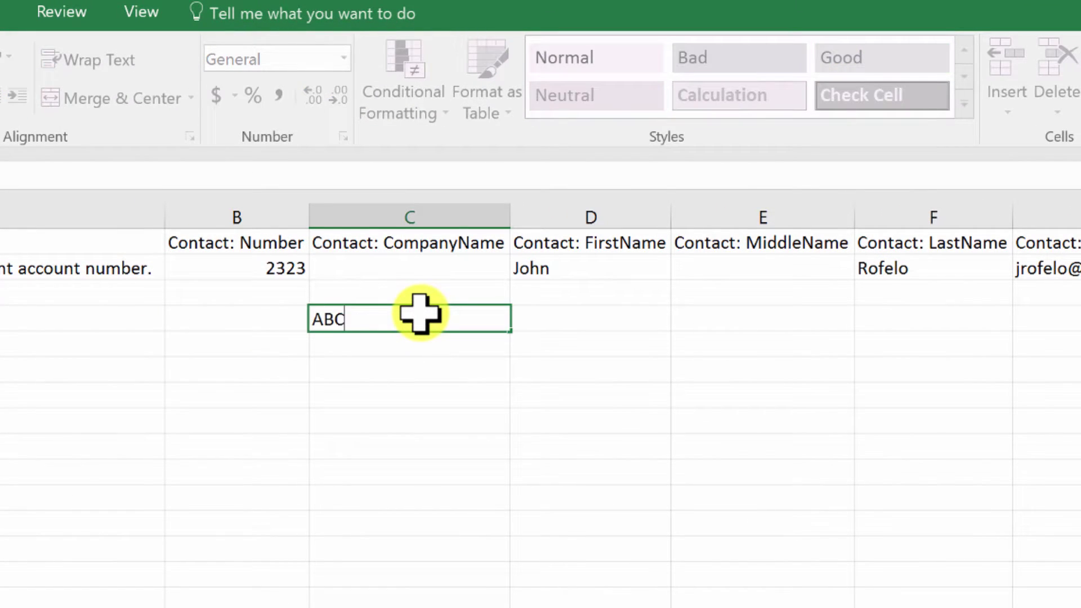
pyautogui.press('Return')
# Step: Copy the ABC company name from C4 down to C5 and C6
pyautogui.press('Up')
pyautogui.hotkey('ctrl', 'c')
pyautogui.press('Down')
pyautogui.hotkey('ctrl', 'v')
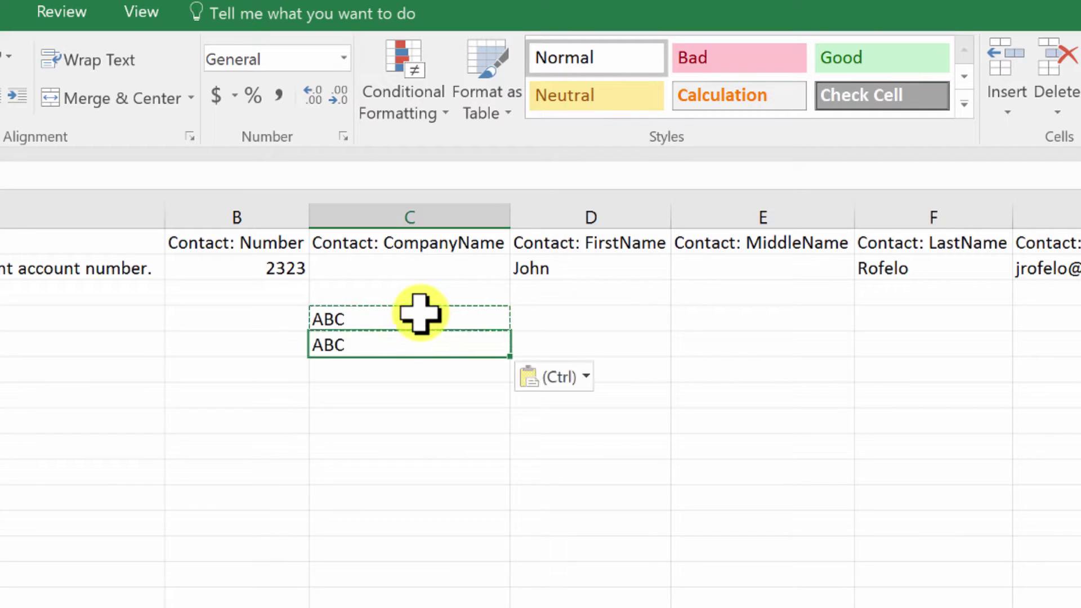
pyautogui.press('Down')
pyautogui.press('Up')
pyautogui.hotkey('ctrl', 'c')
pyautogui.press('Down')
pyautogui.hotkey('ctrl', 'v')
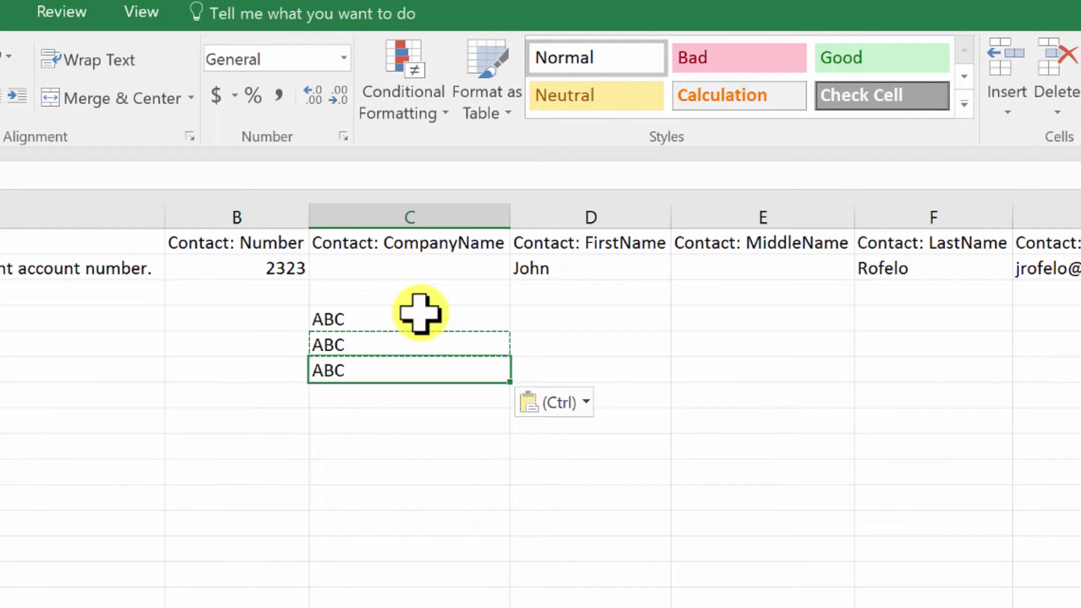
# Step: Enter a different sample first name in each of D4, D5 and D6 beside the ABC company names
pyautogui.press('Up')
pyautogui.press('Left')
pyautogui.press('Up')
pyautogui.press('Right')
pyautogui.press('Down')
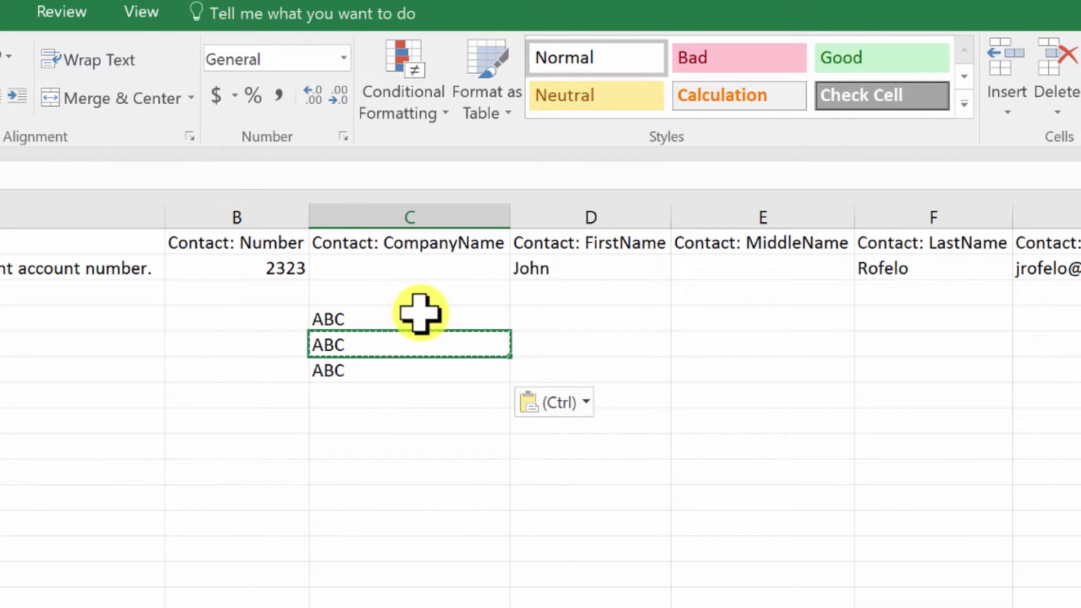
pyautogui.press('Right')
pyautogui.press('Up')
pyautogui.write('John')
pyautogui.press('Return')
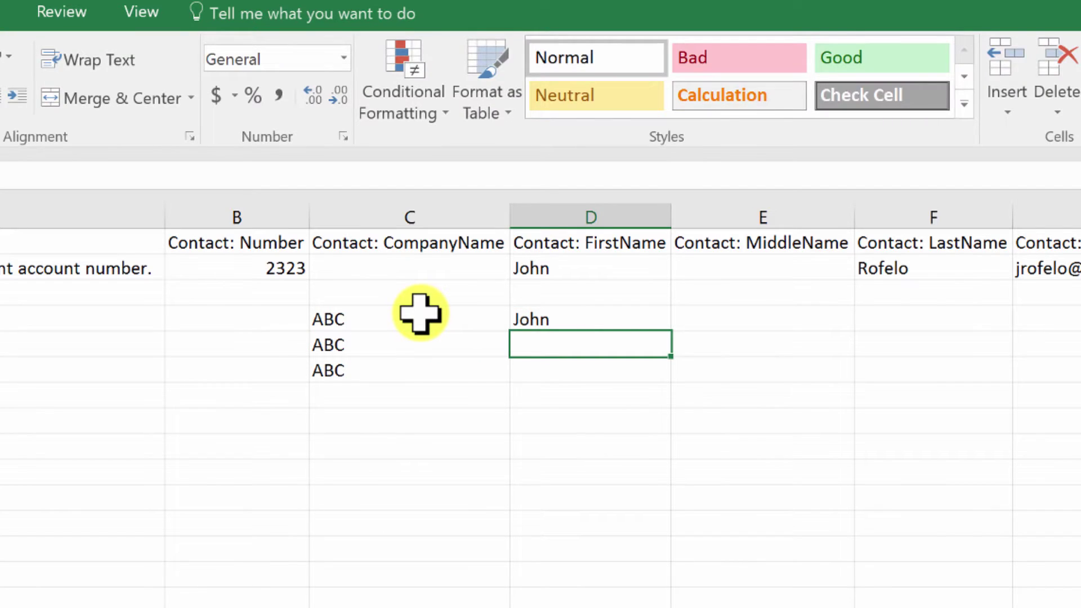
pyautogui.write('Darla')
pyautogui.press('Return')
pyautogui.write('David')
pyautogui.press('Return')
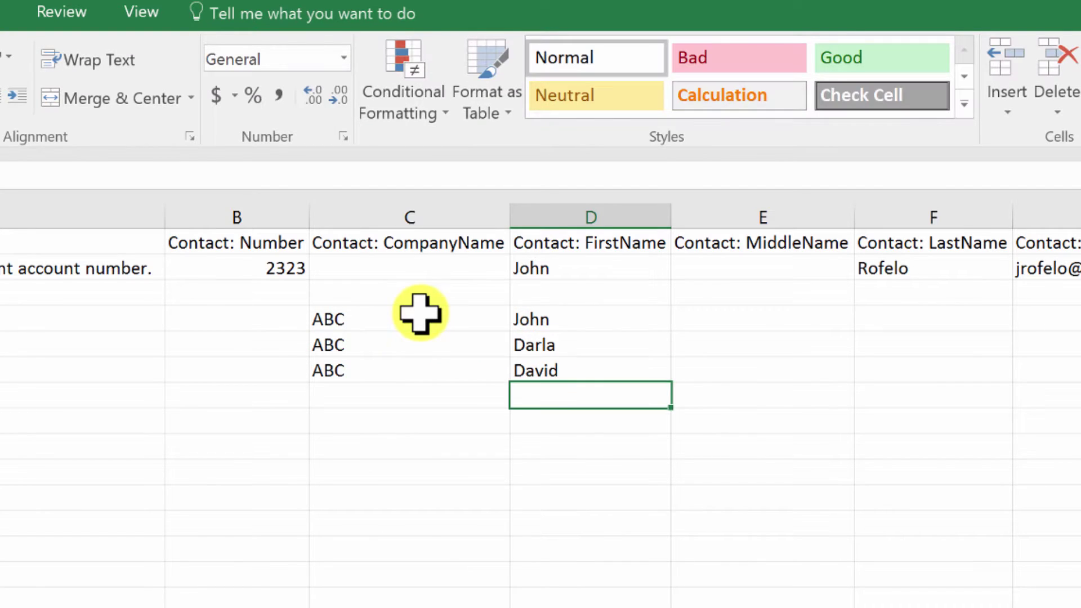
# Step: Examine rows 4 to 6, comparing the first names in column D with the company names in column C
pyautogui.press('Up')
pyautogui.press('Up')
pyautogui.click(564, 369)
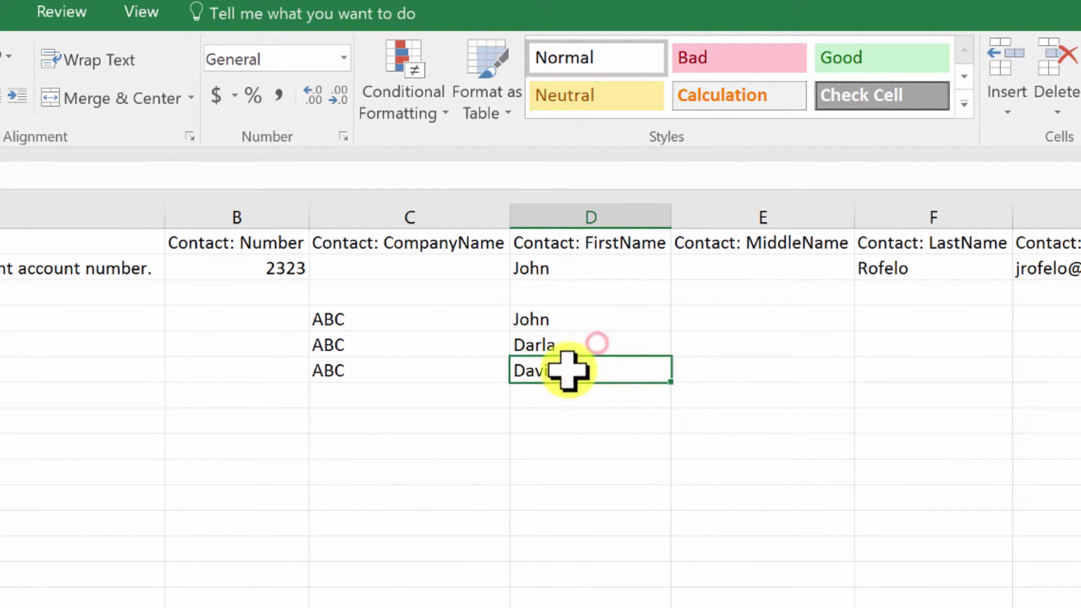
pyautogui.click(569, 321)
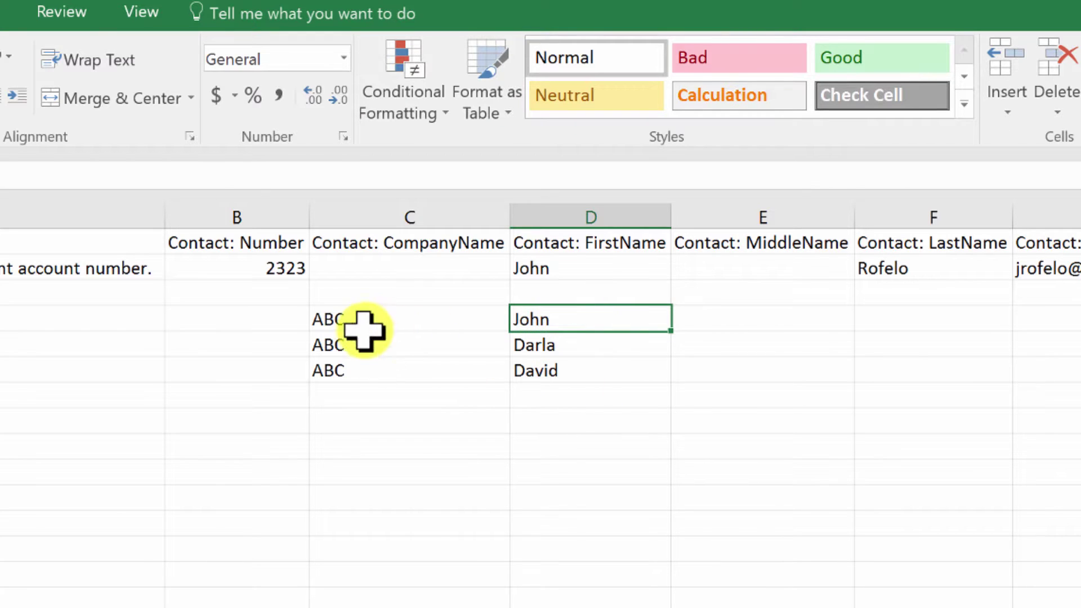
pyautogui.click(340, 351)
pyautogui.click(342, 376)
pyautogui.click(352, 321)
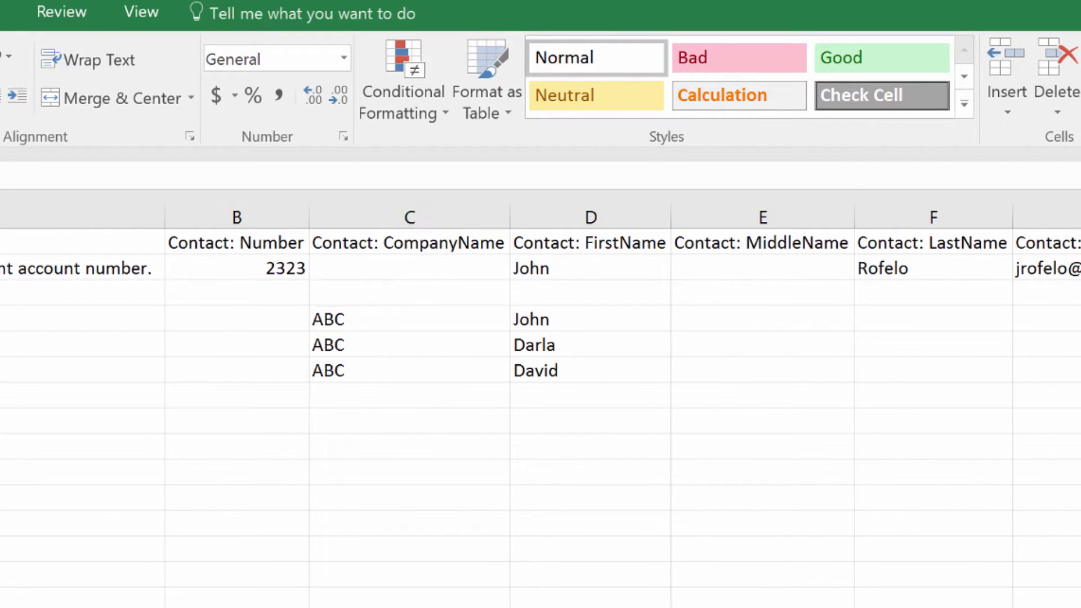
pyautogui.click(354, 343)
# Step: Find the "tags" heading in the sheet and widen the Contact: Tags column U
pyautogui.hotkey('ctrl', 'f')
pyautogui.write('tags')
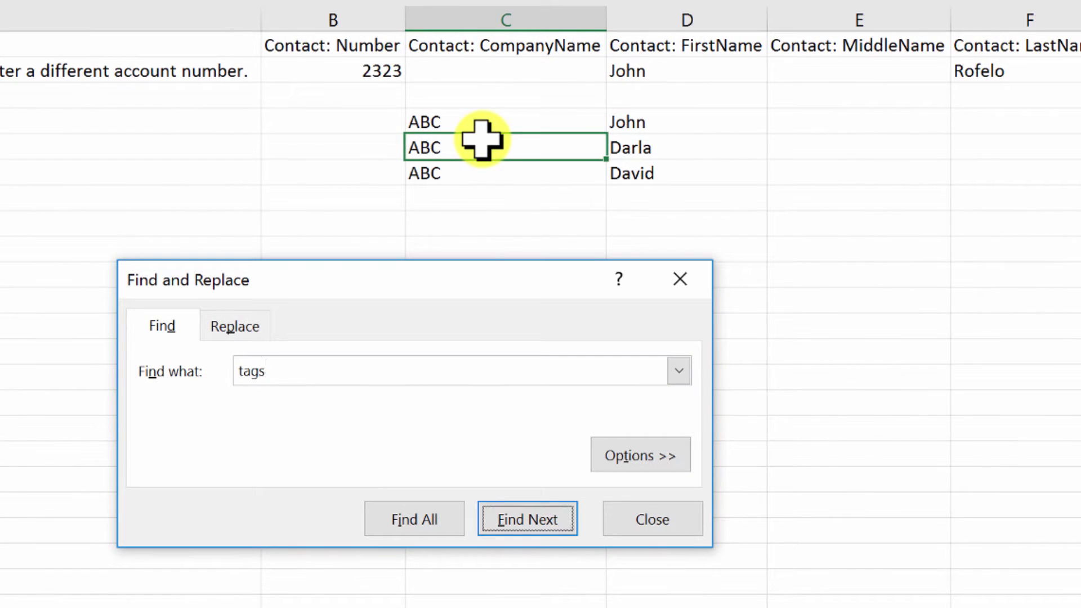
pyautogui.press('Return')
pyautogui.press('Escape')
pyautogui.moveTo(642, 19); pyautogui.dragTo(722, 19)
# Step: Enter the comma-separated tags "Facebook, LinkedIn, Google Ads" in U3 under Contact: Tags
pyautogui.click(559, 126)
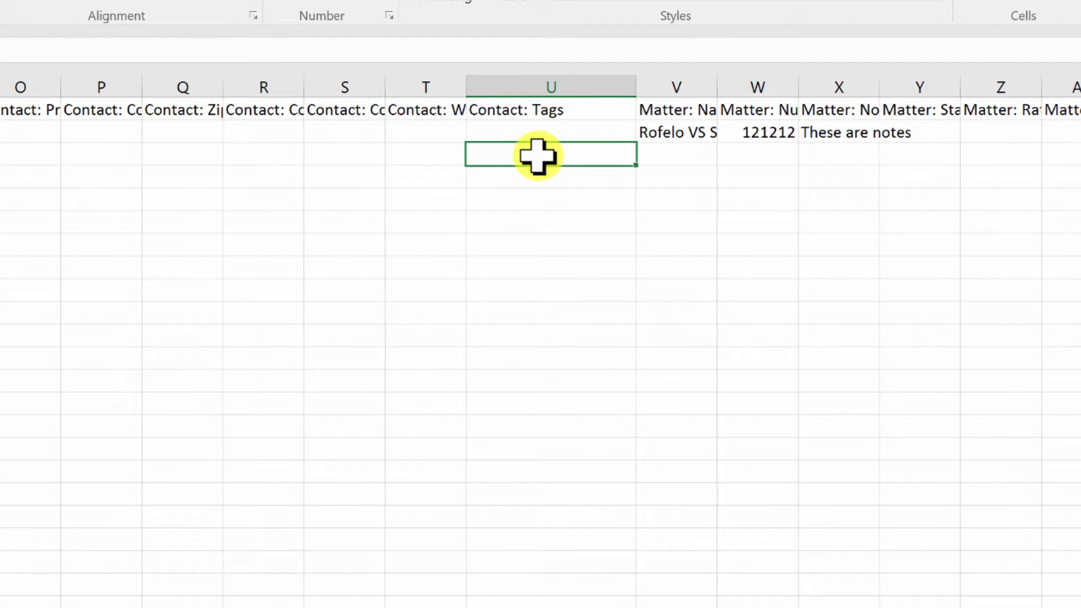
pyautogui.write('Facebo')
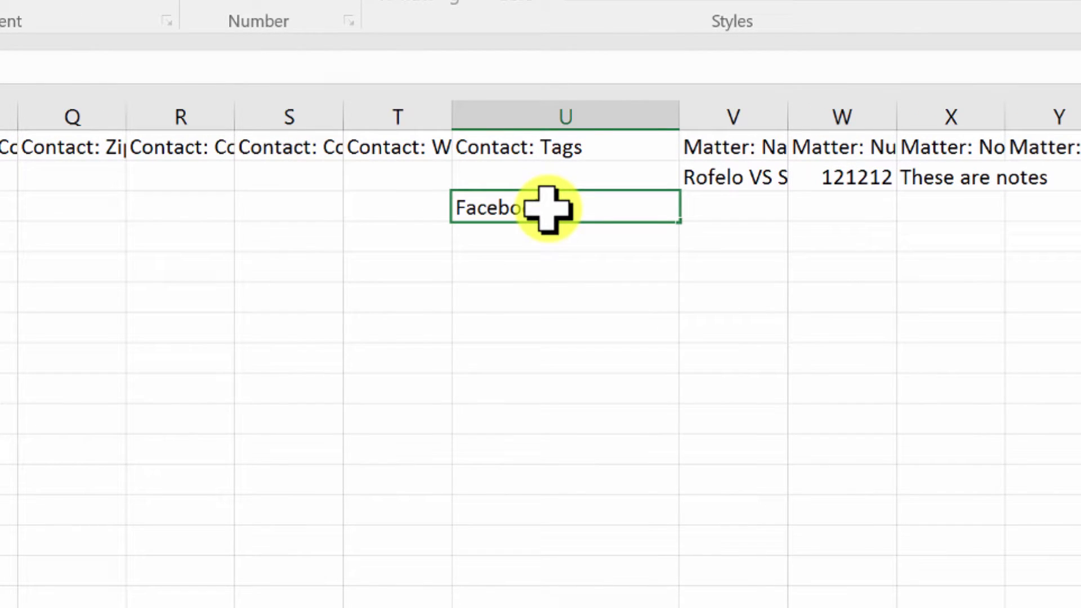
pyautogui.write('ok, LinkedIn, ')
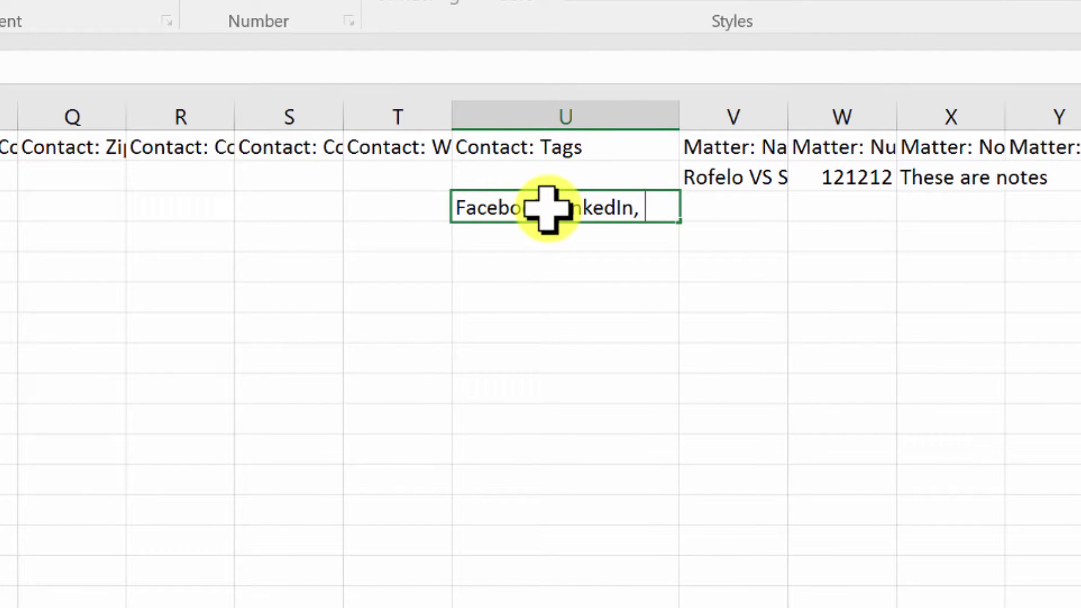
pyautogui.write('Google Ads')
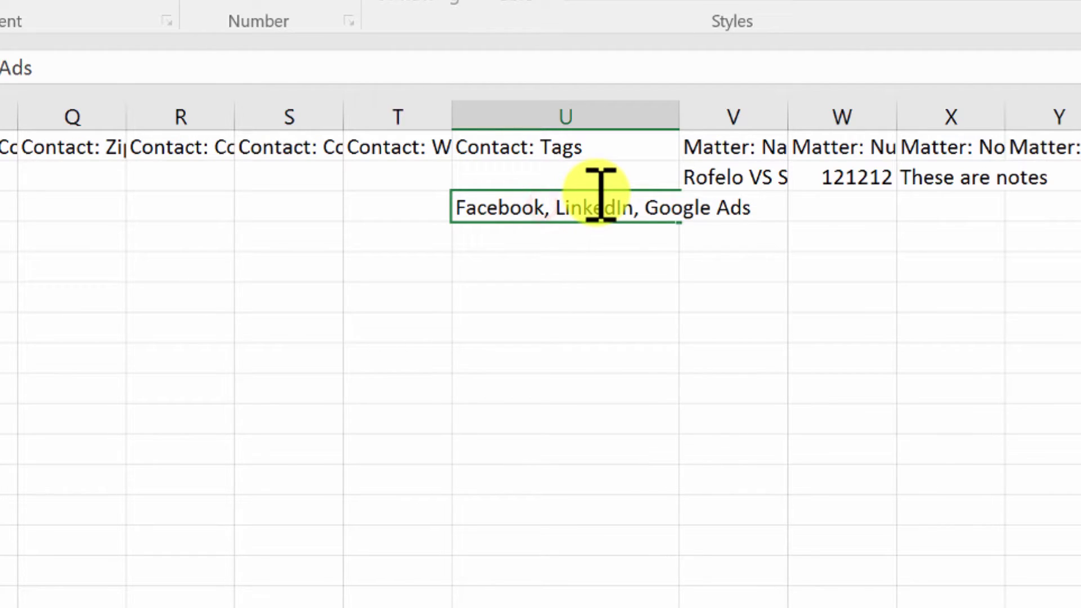
pyautogui.press('Return')
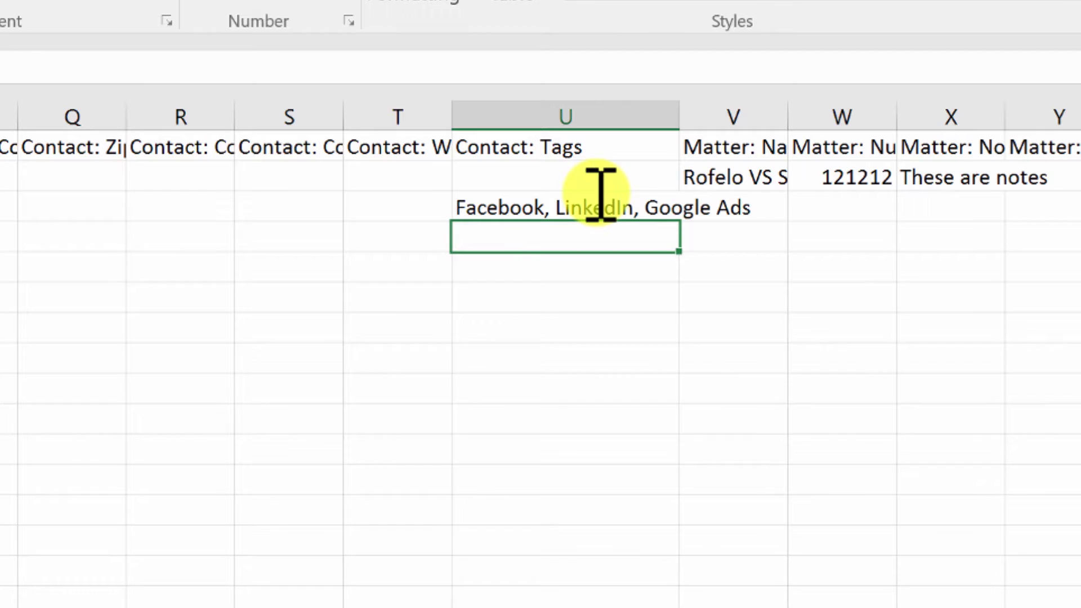
# Step: Enter "BNI, Netowkig" as comma-separated tags in U4 under Contact: Tags
pyautogui.doubleClick(559, 239)
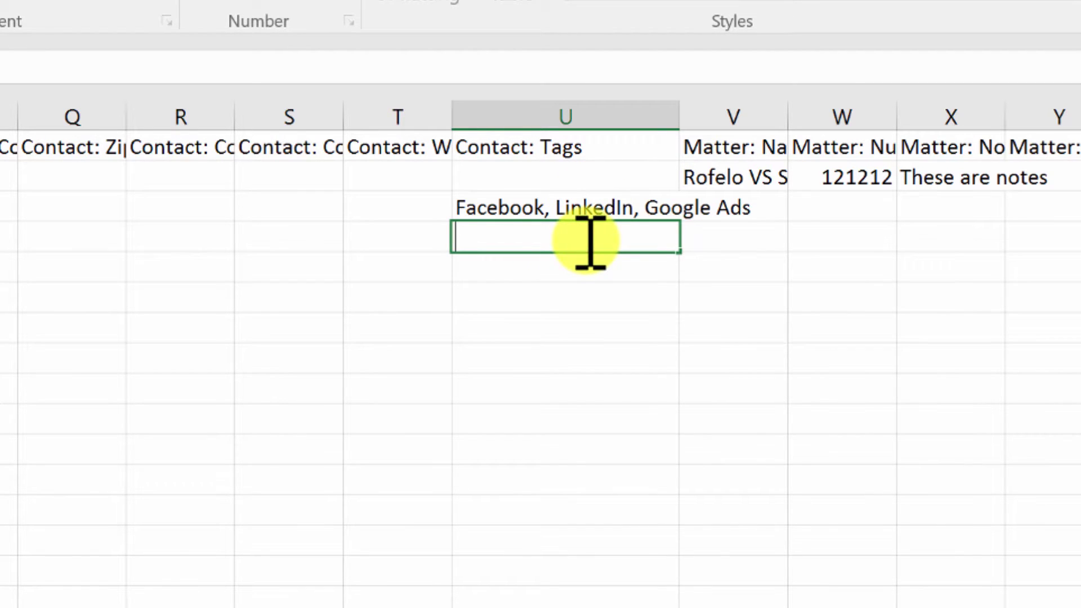
pyautogui.write('BNI, Netowkr')
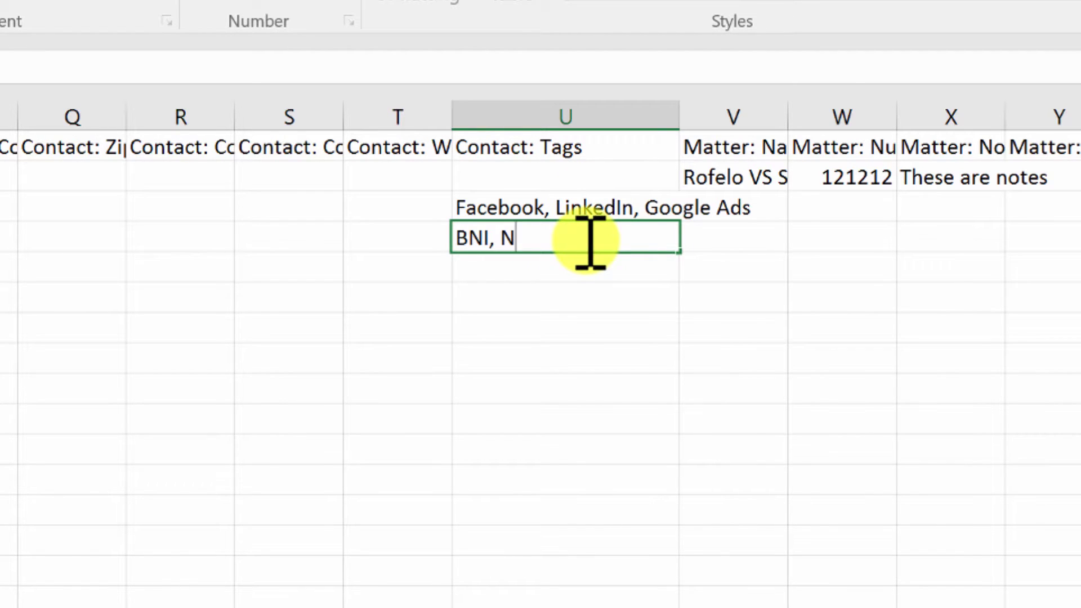
pyautogui.press('BackSpace')
pyautogui.press('BackSpace')
pyautogui.press('BackSpace')
pyautogui.press('BackSpace')
pyautogui.write('working CHa')
pyautogui.press('BackSpace')
pyautogui.press('BackSpace')
pyautogui.write('ha')
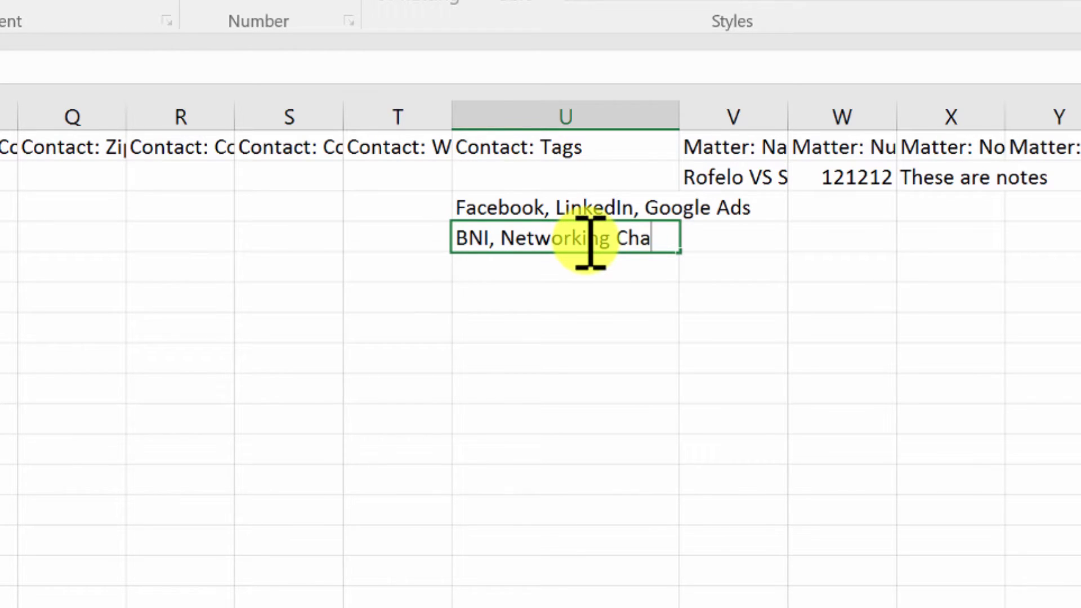
pyautogui.press('Escape')
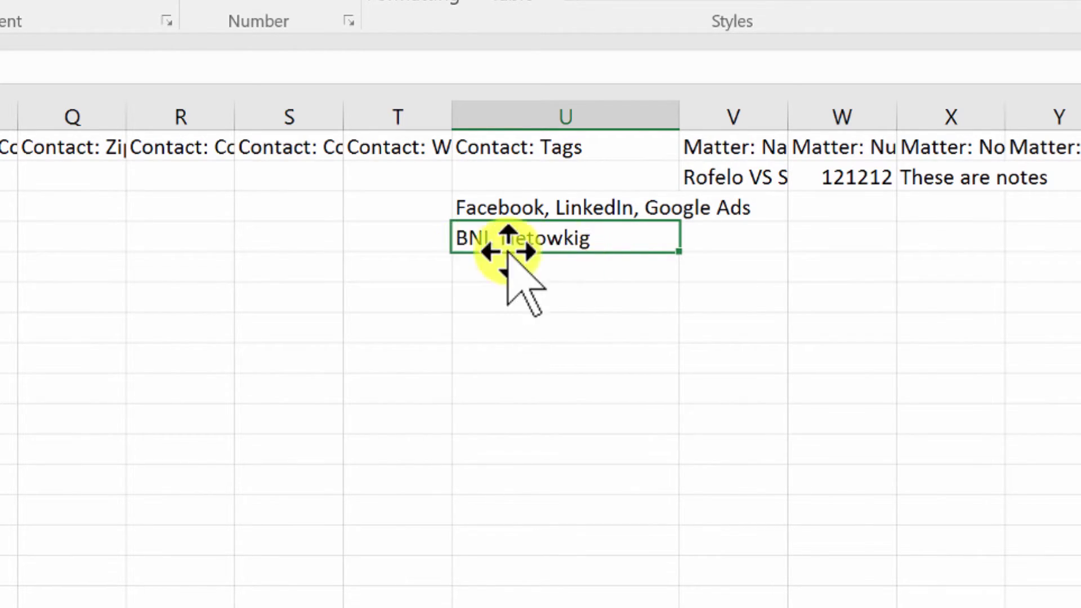
# Step: Change the tags in U4 to "BNI Netowkig," so the comma follows the two-word tag
pyautogui.doubleClick(490, 239)
pyautogui.press('BackSpace')
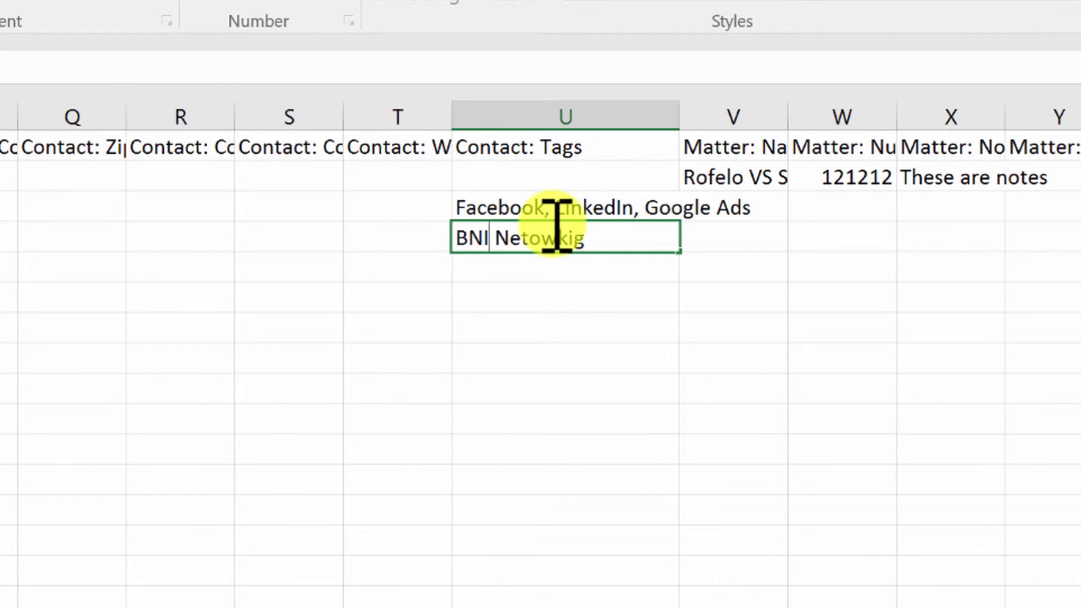
pyautogui.click(583, 240)
pyautogui.write(',')
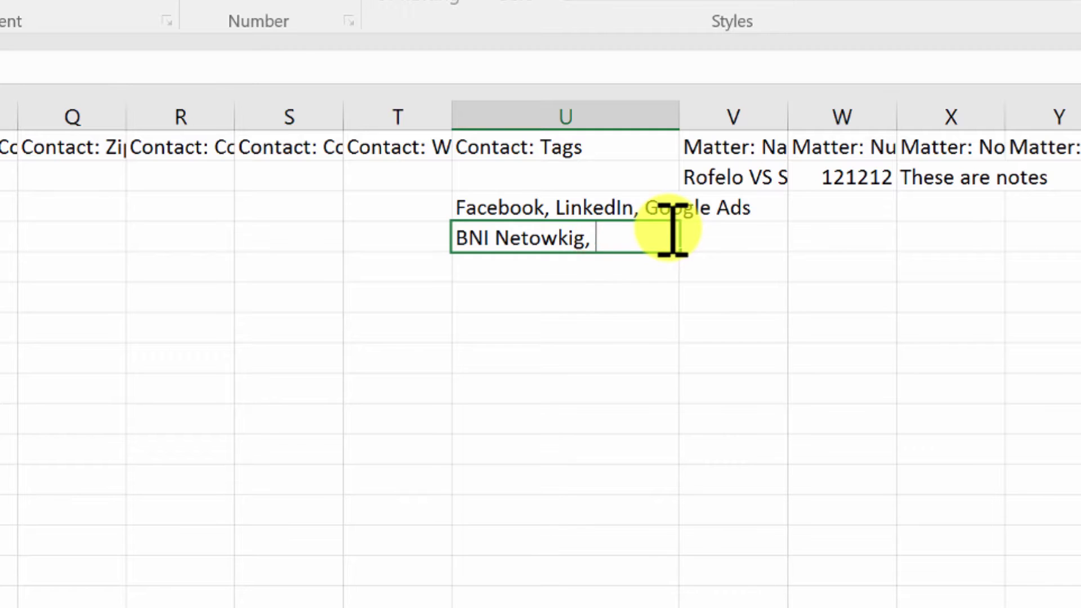
pyautogui.press('Return')
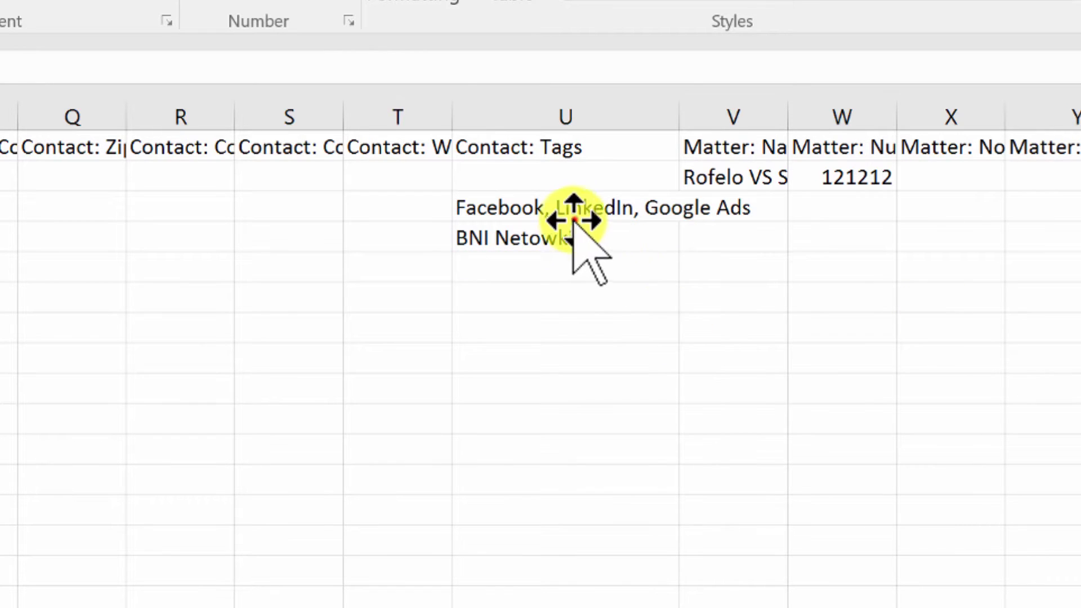
pyautogui.click(573, 225)
# Step: Widen the Matter: Status column Y and enter Open, Pending and Closed in Y3 to Y5
pyautogui.hscroll(5, 1047, 163)
pyautogui.click(925, 145)
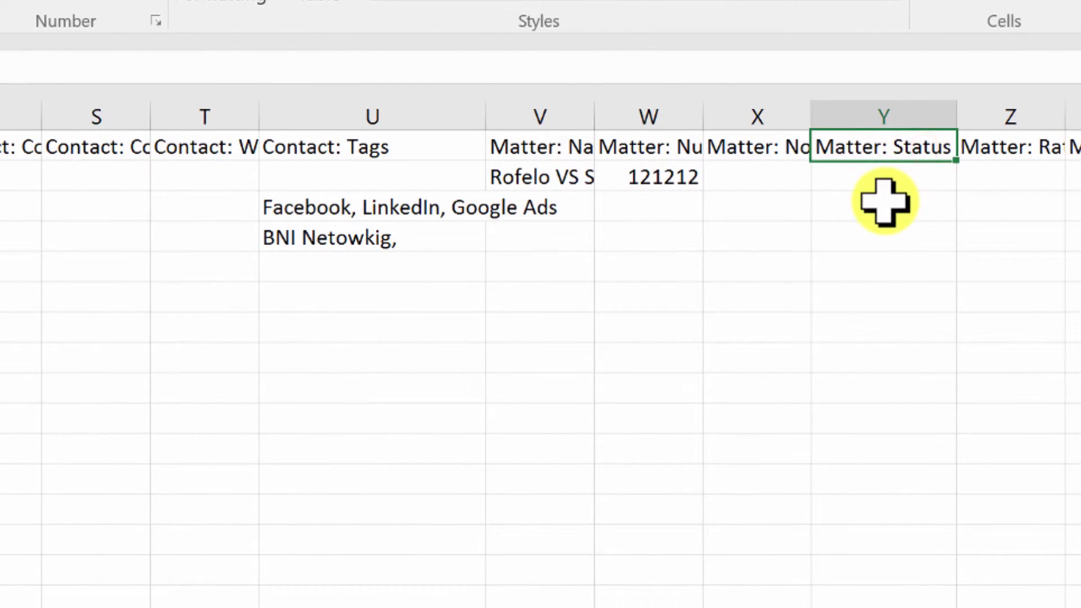
pyautogui.click(885, 201)
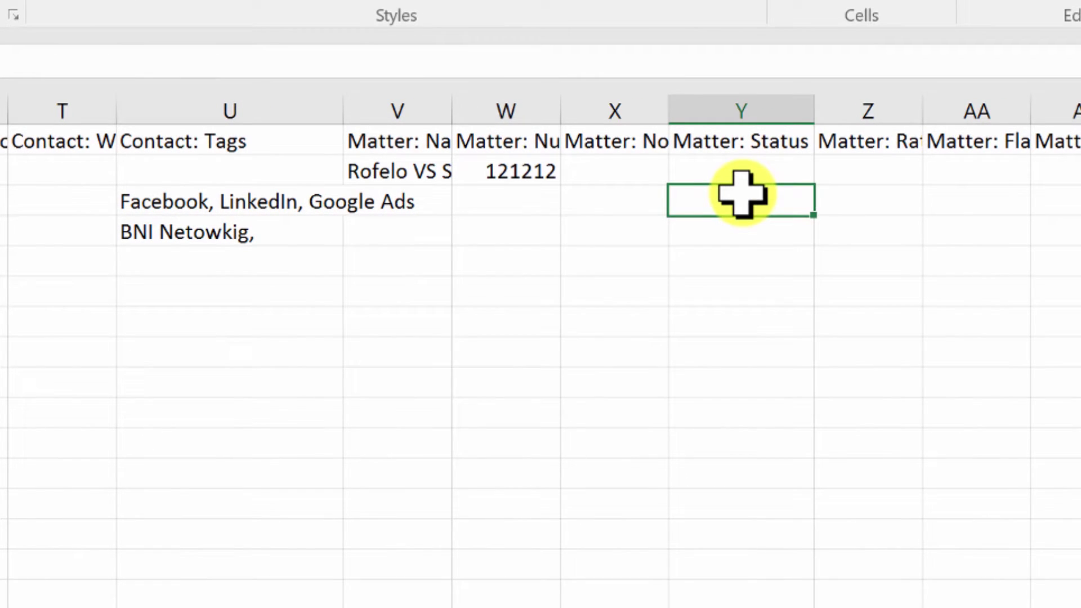
pyautogui.write('Open')
pyautogui.press('Return')
pyautogui.write('Pendin')
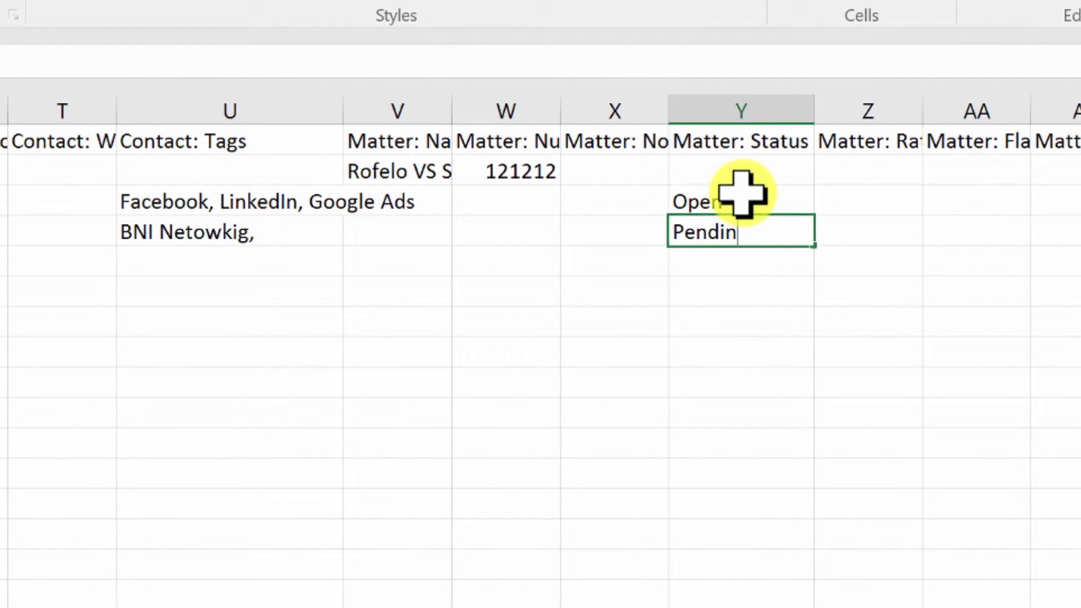
pyautogui.write('g')
pyautogui.press('Return')
pyautogui.write('Closed')
pyautogui.press('Return')
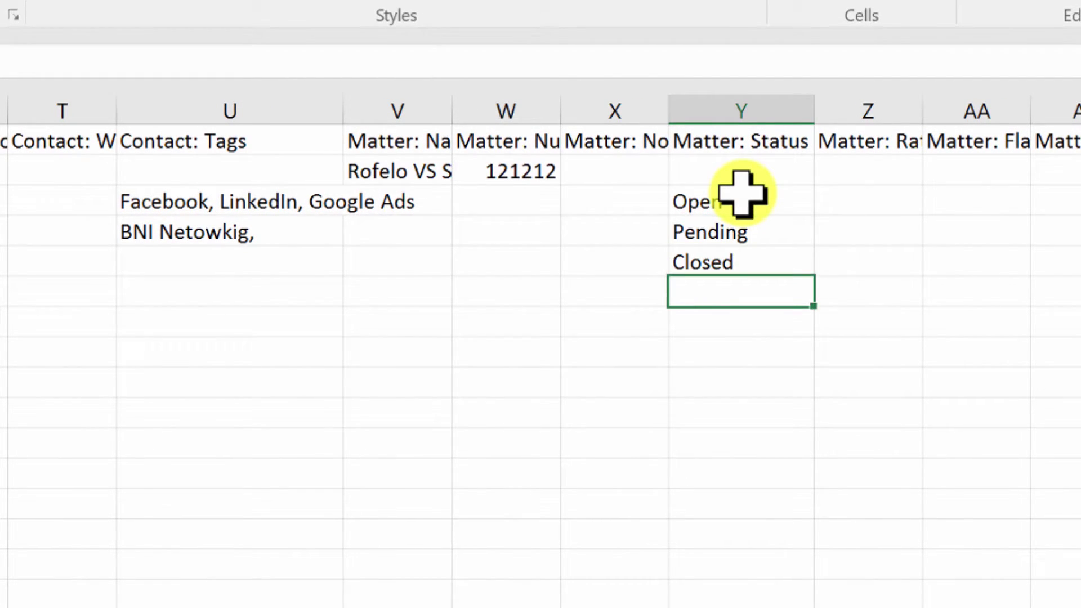
pyautogui.moveTo(742, 193); pyautogui.dragTo(743, 258)
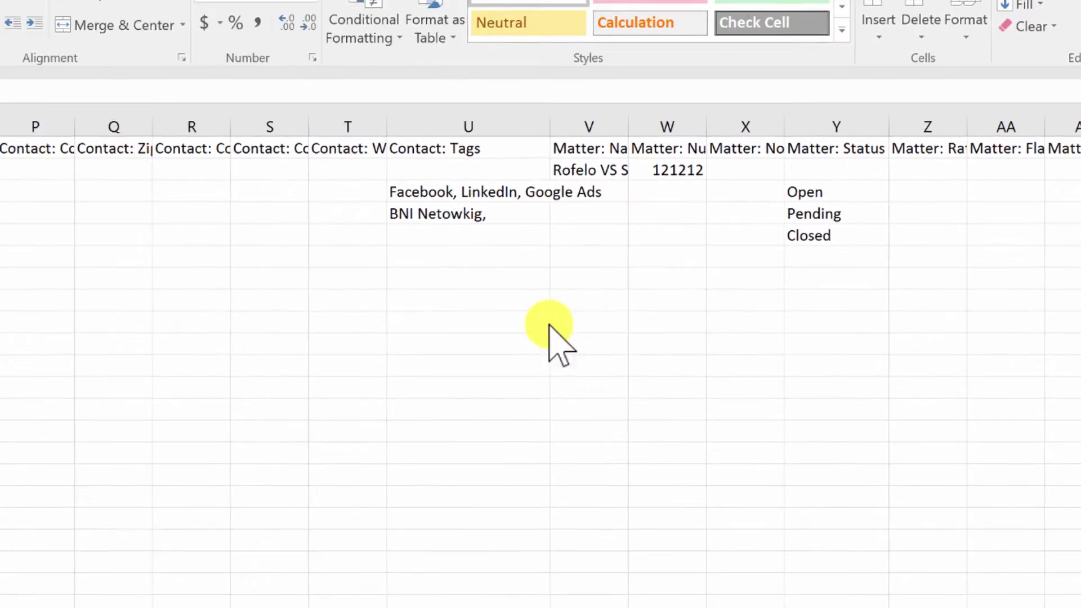
# Step: Go back to the Contact: Number column and inspect cell B2 beside the errors in column A
pyautogui.hscroll(-5, 627, 285)
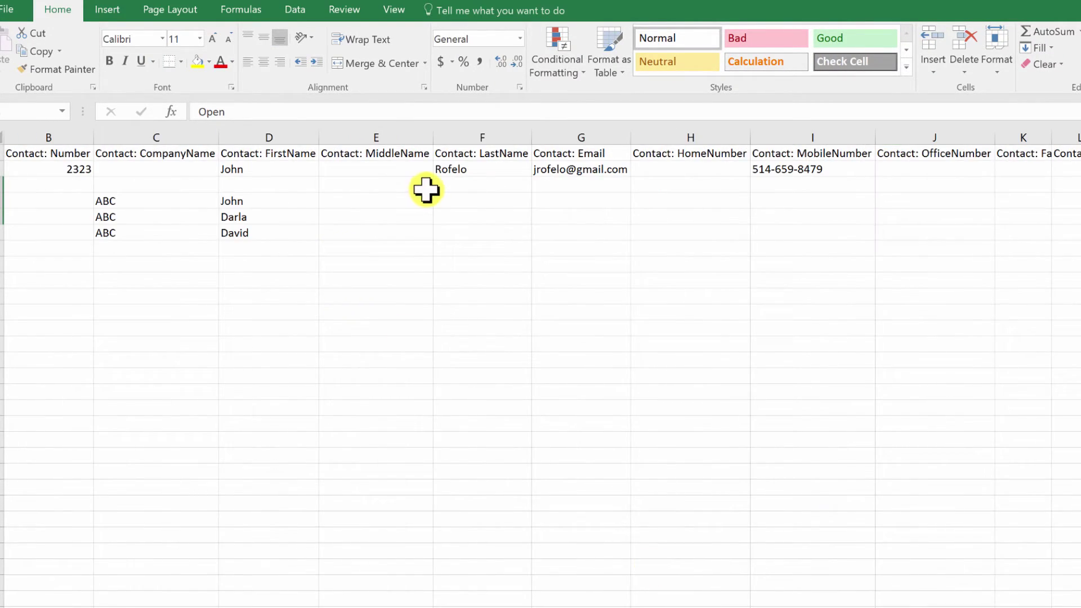
pyautogui.click(76, 180)
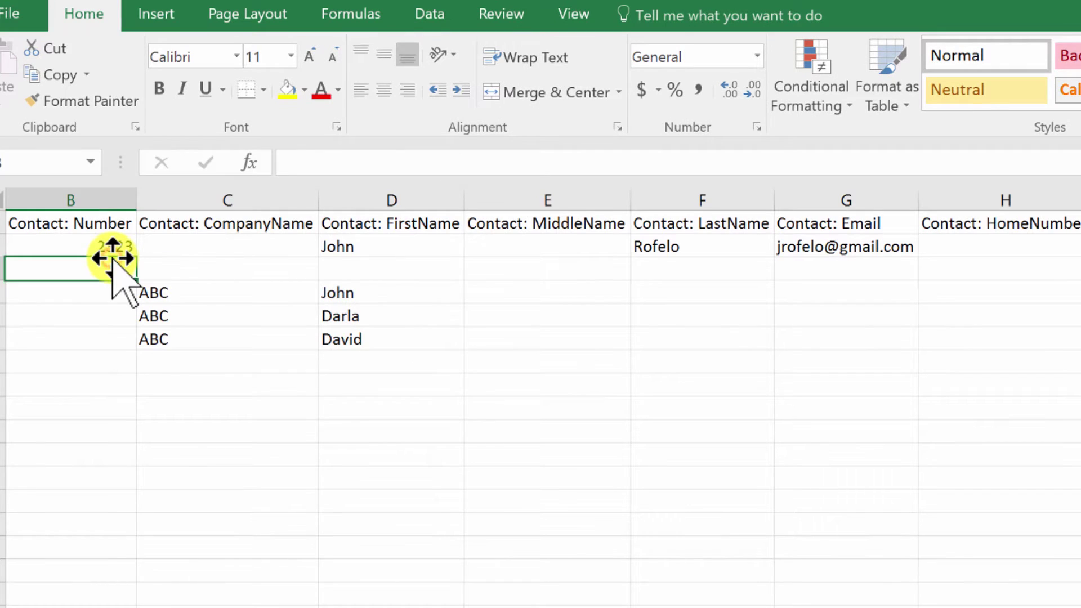
pyautogui.press('Left')
pyautogui.press('Right')
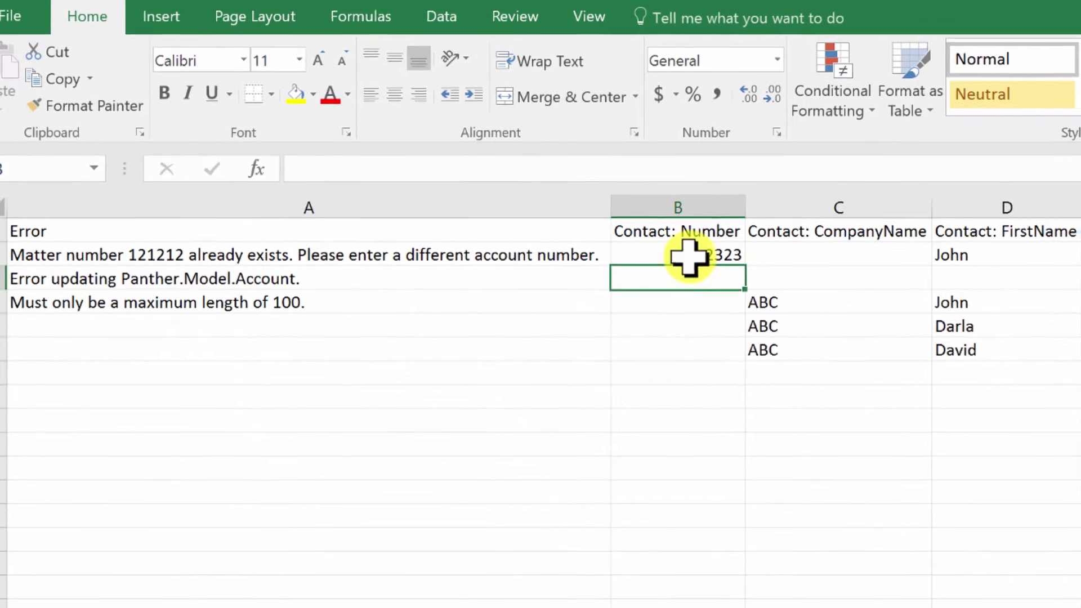
pyautogui.click(688, 258)
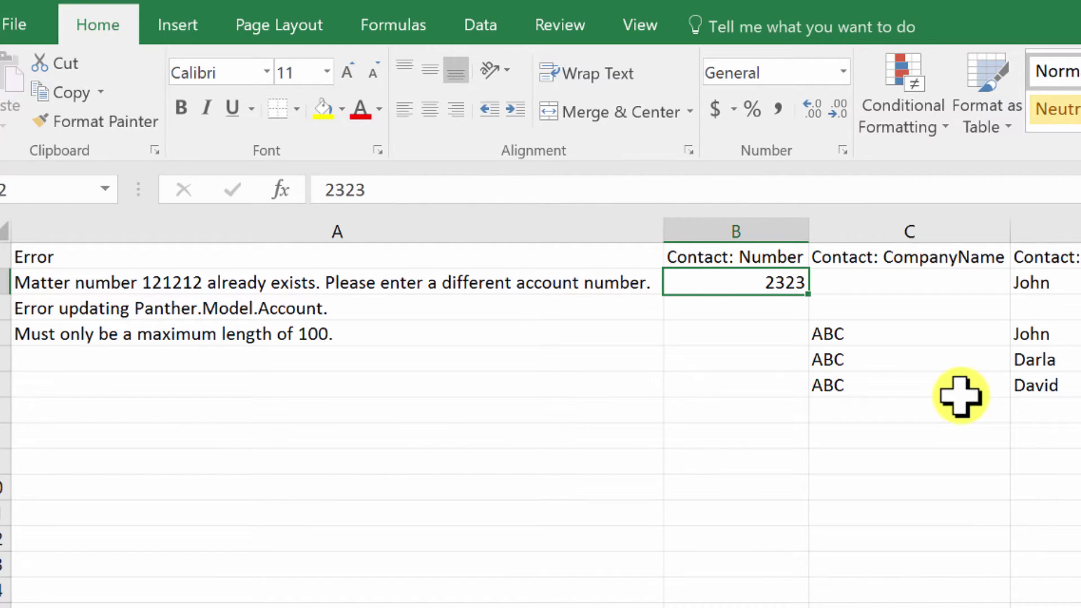
# Step: Search the sheet for "flate", correct the search to "flat" to locate the Matter: FlatRateAmount column, and close the search
pyautogui.hotkey('ctrl', 'Home')
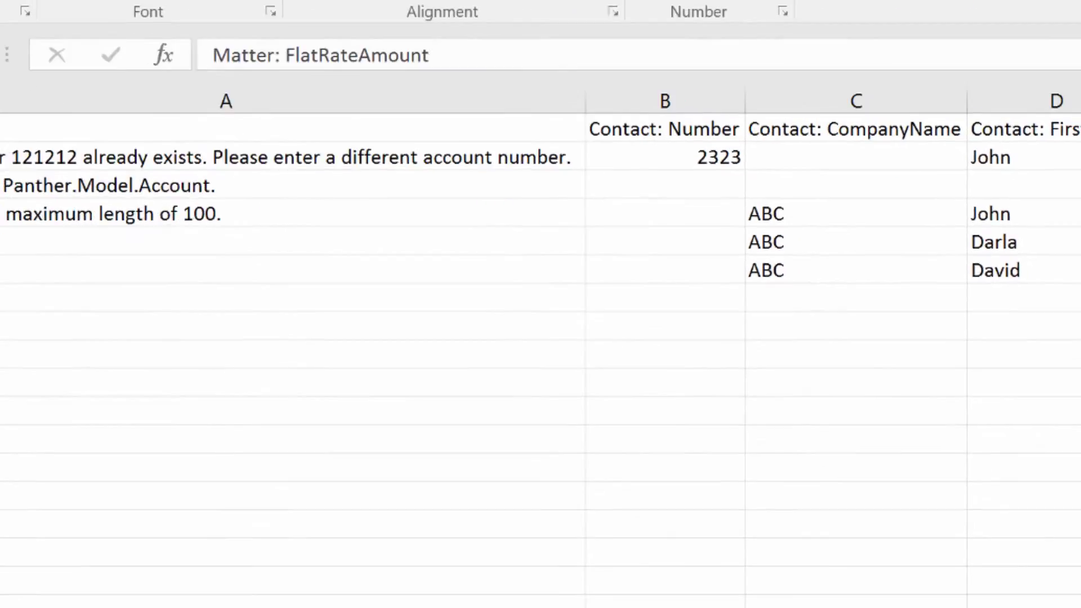
pyautogui.hotkey('ctrl', 'f')
pyautogui.write('flate')
pyautogui.press('Return')
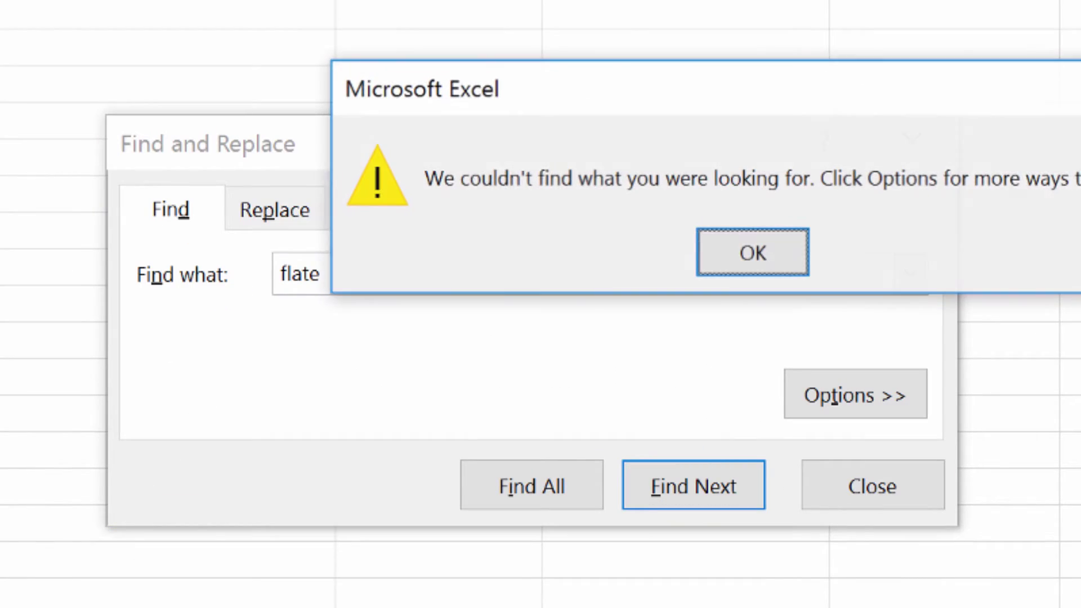
pyautogui.click(730, 270)
pyautogui.press('BackSpace')
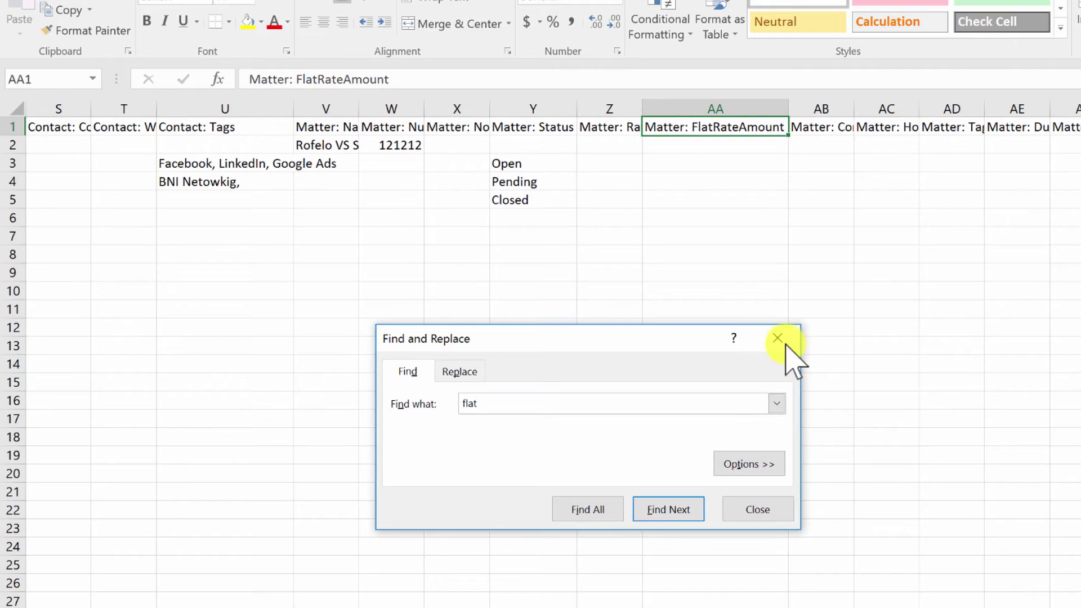
pyautogui.click(911, 143)
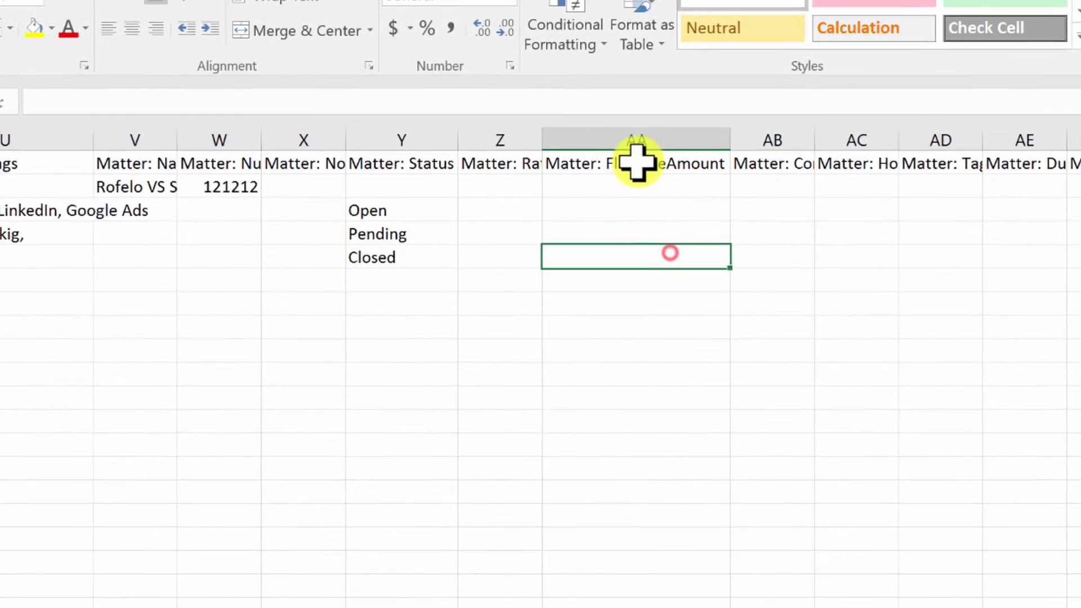
# Step: Enter a flat rate of 1000 in AA3 under Matter: FlatRateAmount
pyautogui.click(725, 162)
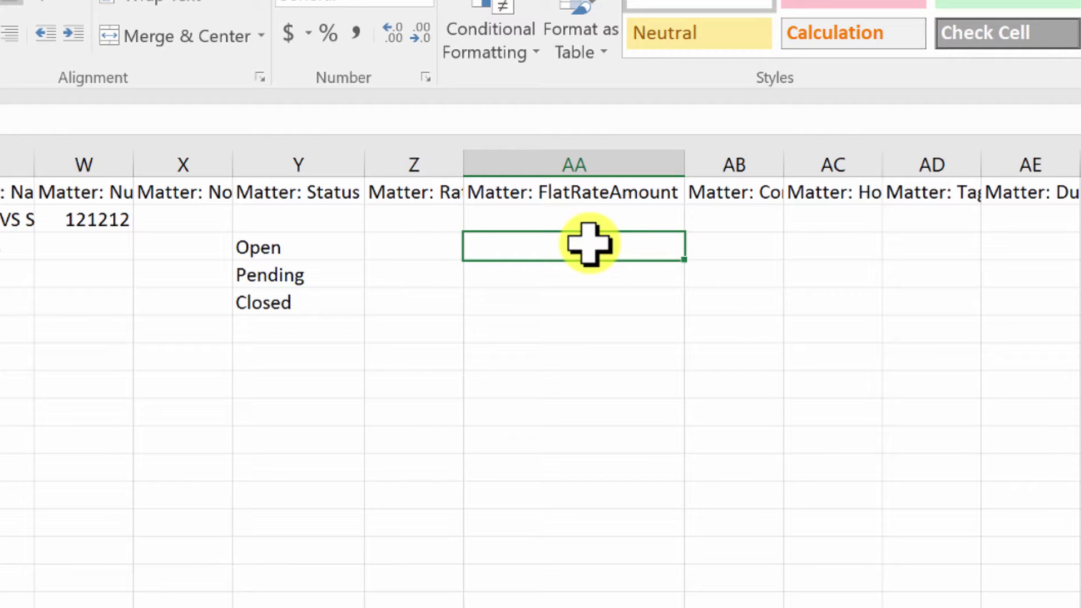
pyautogui.write('1000')
pyautogui.press('Return')
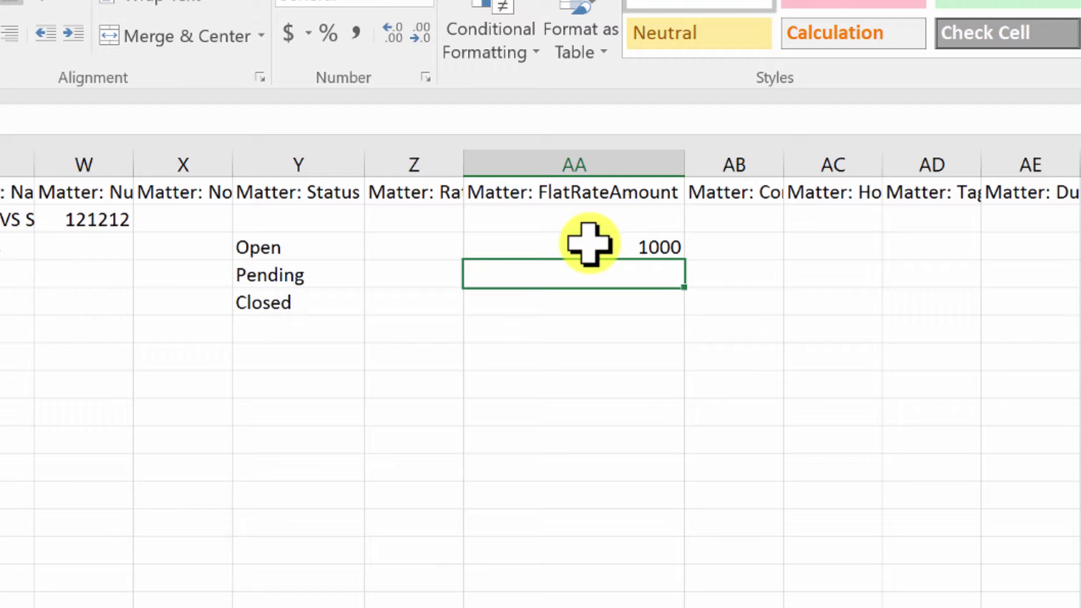
pyautogui.click(612, 192)
pyautogui.click(611, 244)
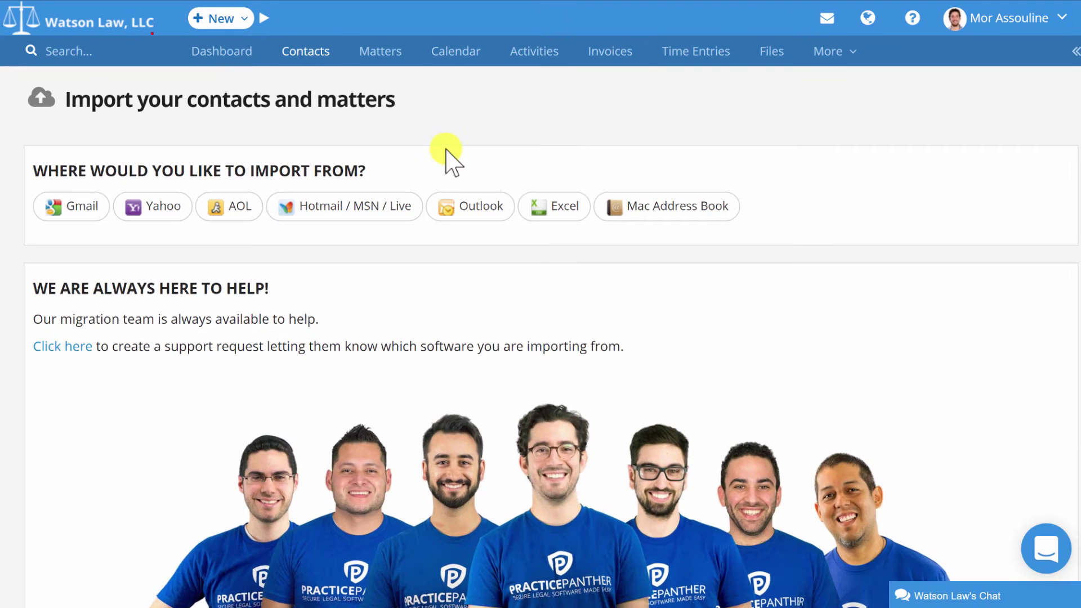
# Step: Switch to PracticePanther and start a multiple-invoice batch covering all three listed matters, continuing to the billing options
pyautogui.click(214, 19)
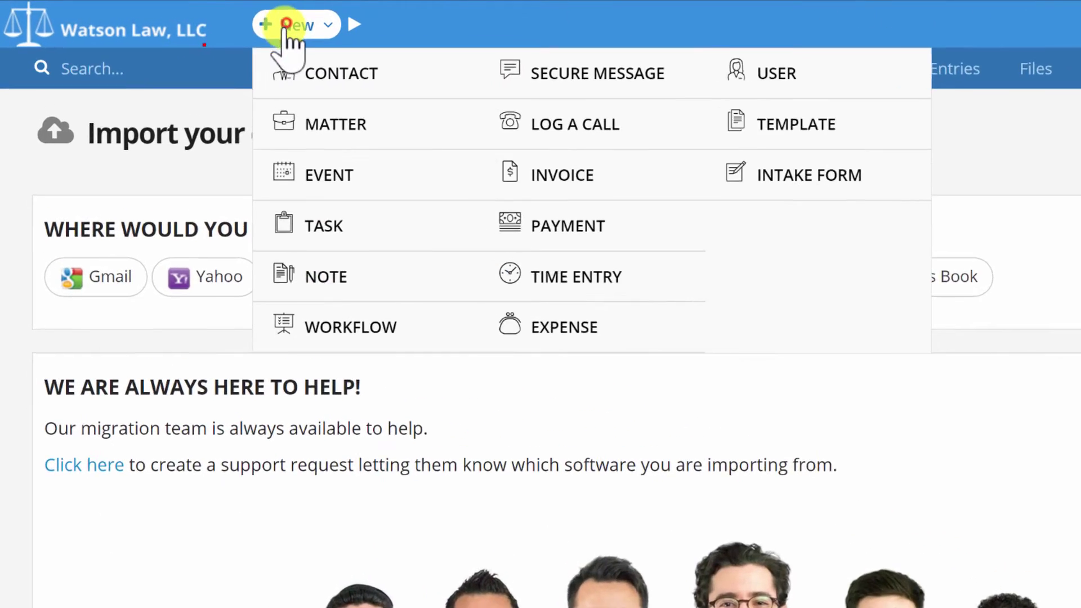
pyautogui.click(674, 189)
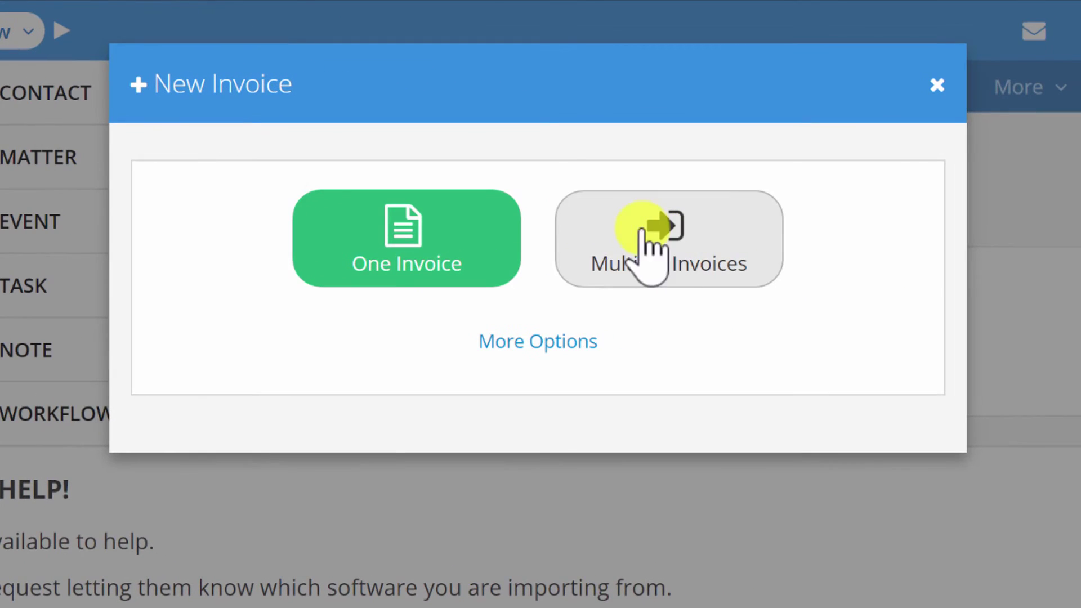
pyautogui.click(802, 237)
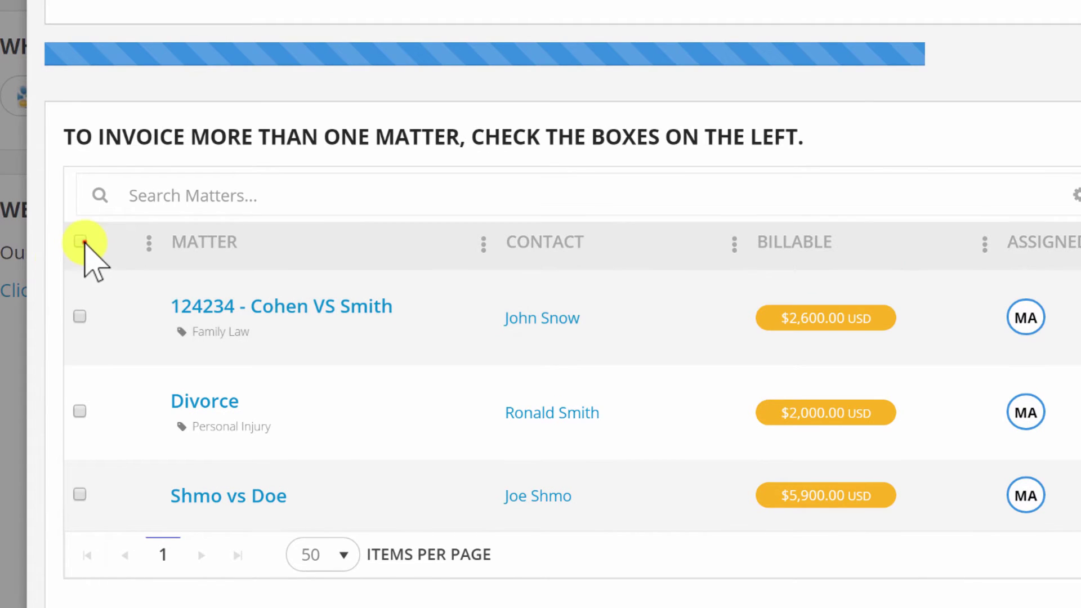
pyautogui.click(84, 242)
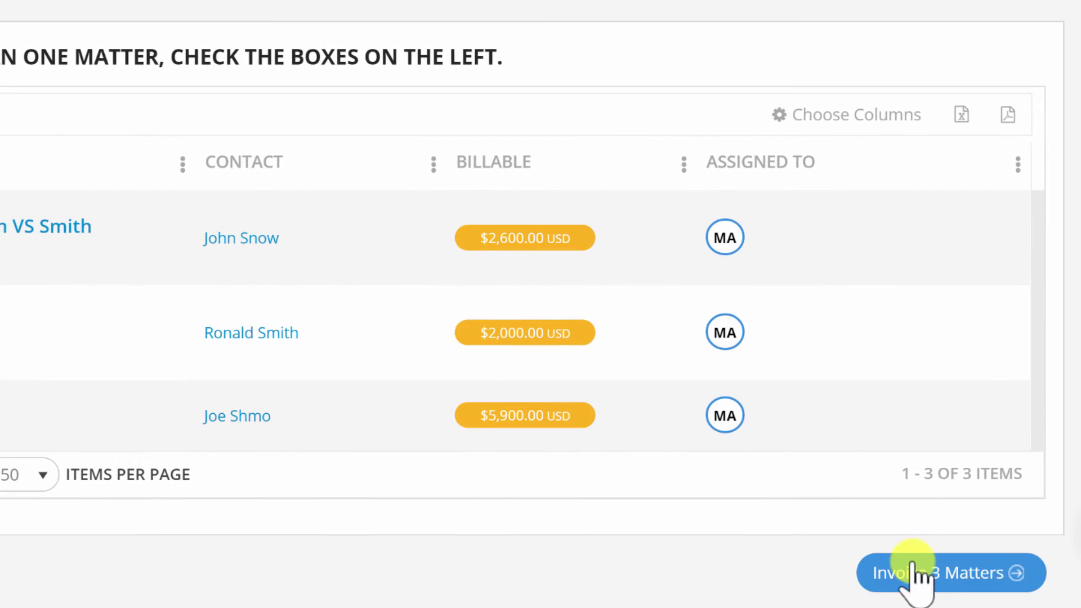
pyautogui.click(912, 571)
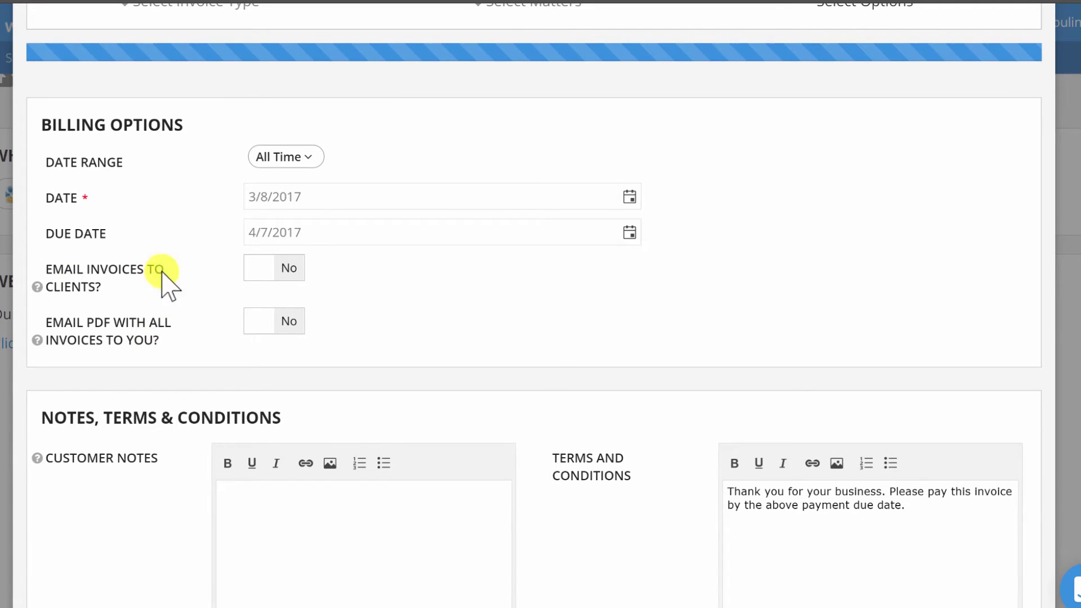
# Step: In the batch's payment options, switch on adding all unpaid balances to the invoice
pyautogui.scroll(-3, 546, 363)
pyautogui.scroll(-7, 541, 355)
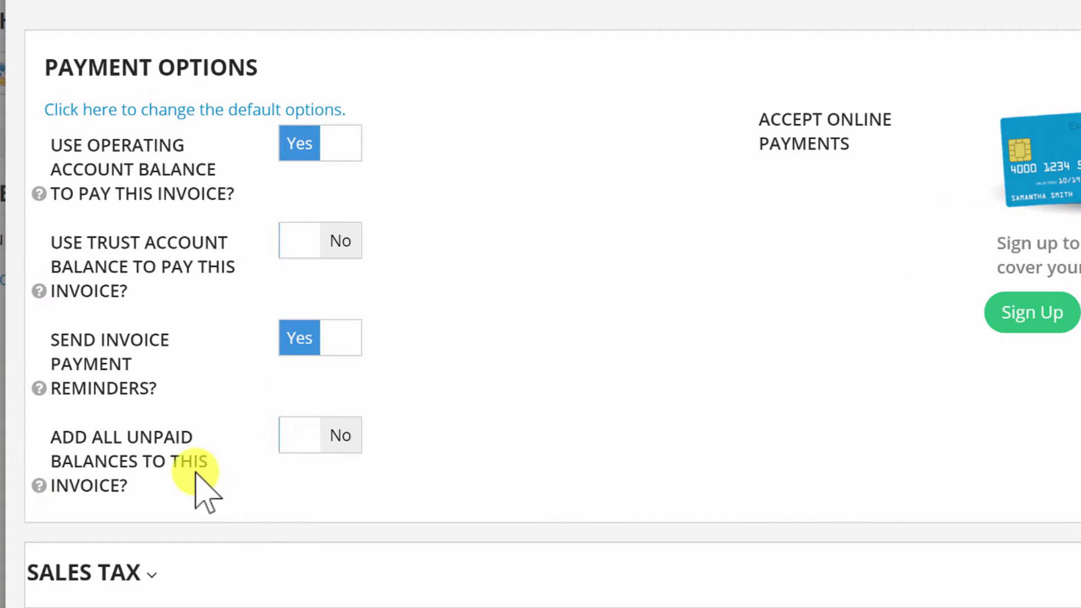
pyautogui.click(295, 442)
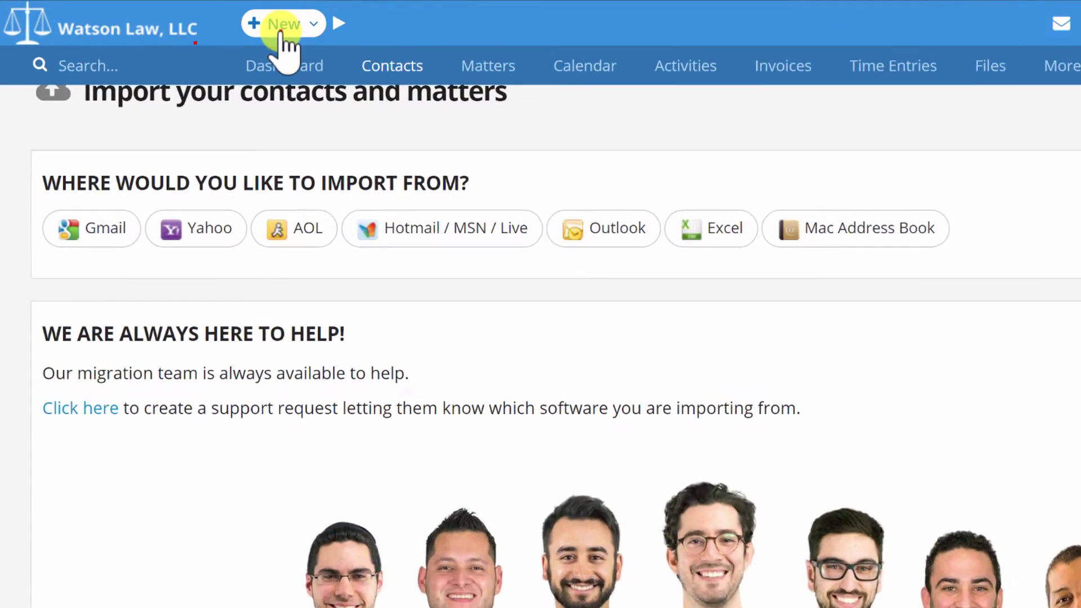
# Step: Start a single new invoice and toggle adding all unpaid balances in its payment options
pyautogui.click(225, 17)
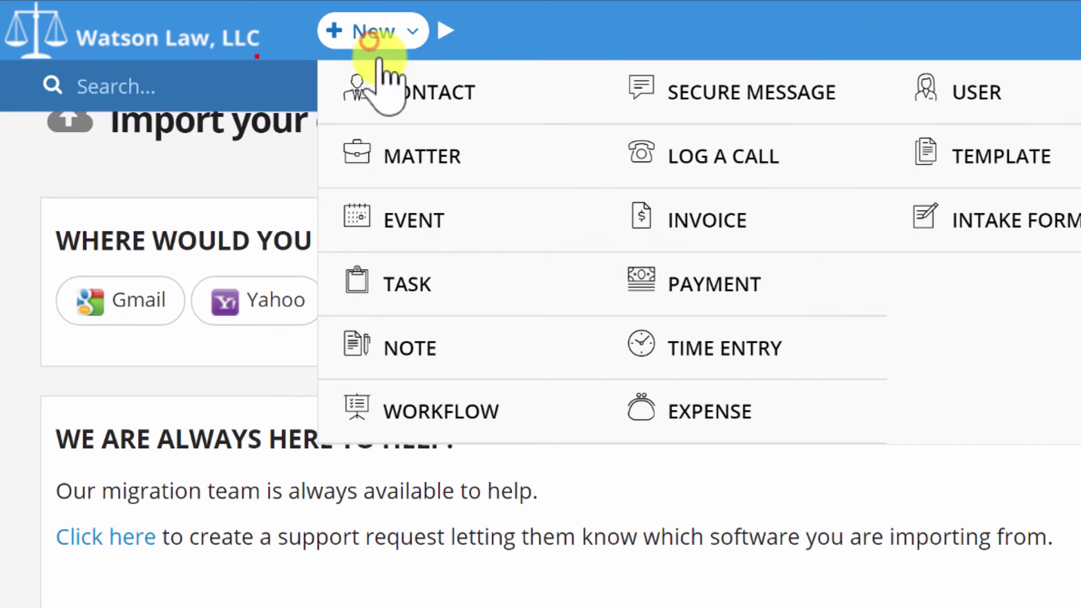
pyautogui.click(753, 232)
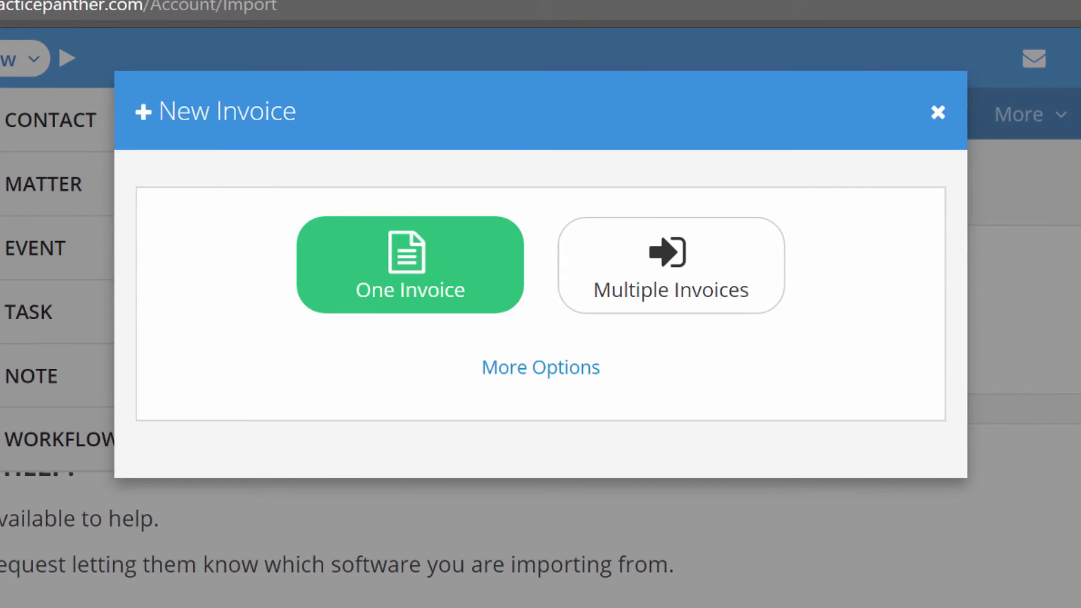
pyautogui.click(428, 270)
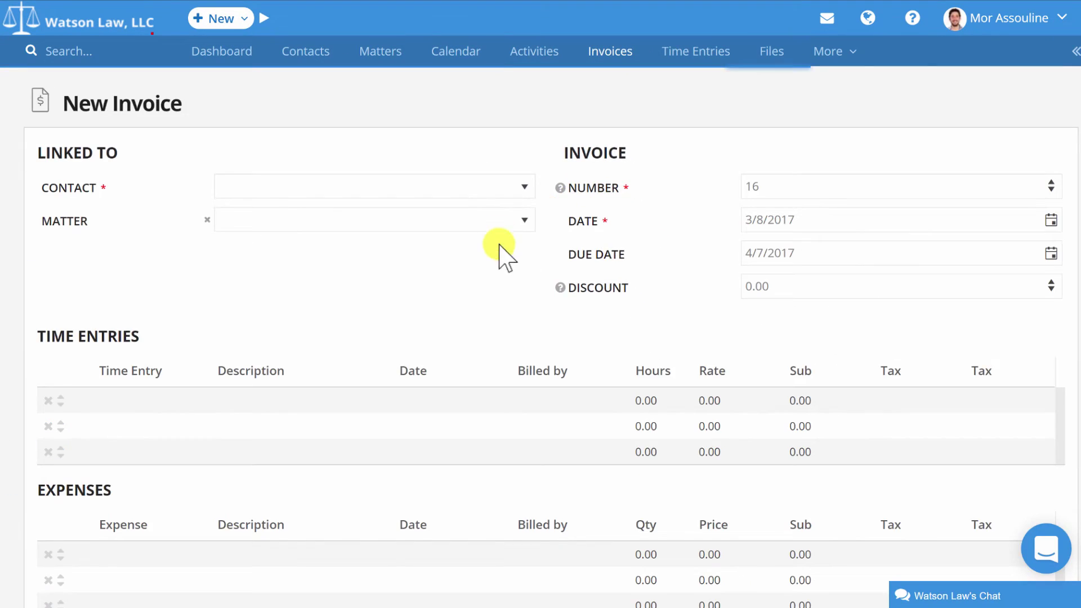
pyautogui.scroll(-15, 500, 246)
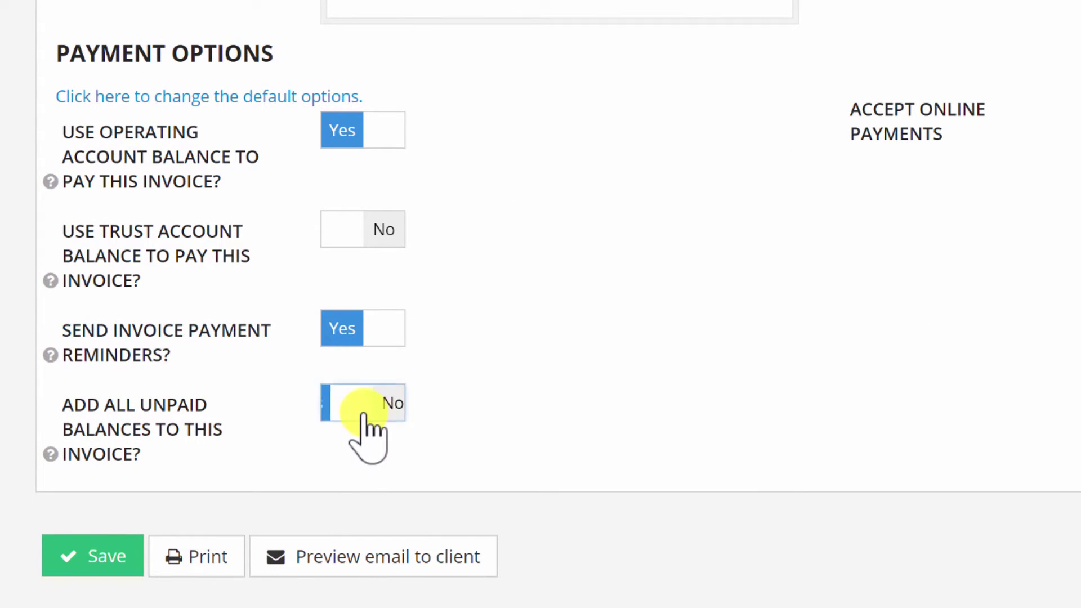
pyautogui.click(567, 377)
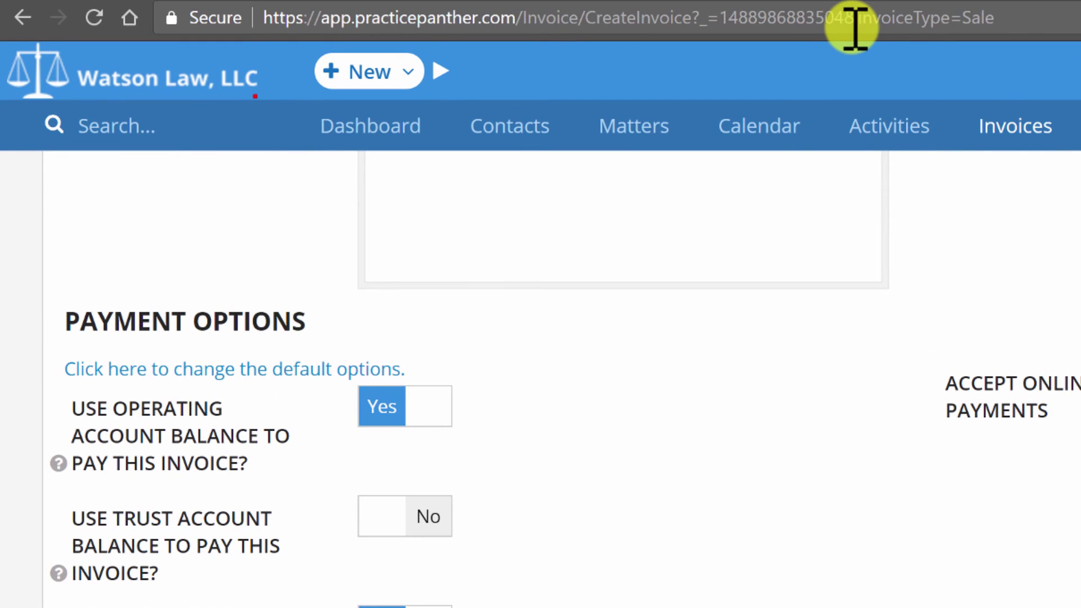
# Step: Search Google for "vcard to csv" and look through the results for an online vCard converter
pyautogui.click(851, 26)
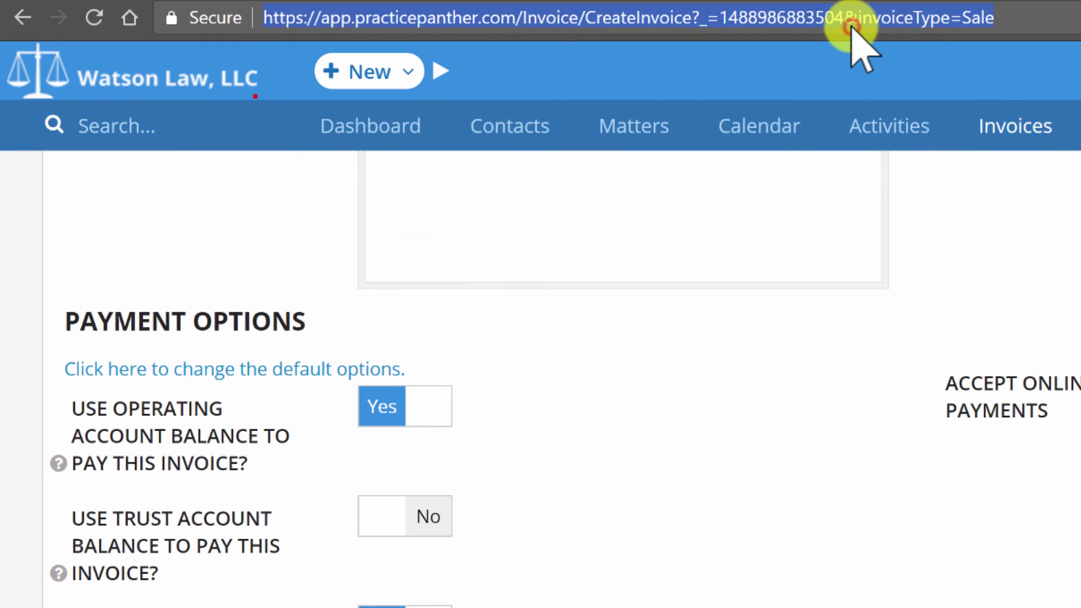
pyautogui.write('vcard to csv')
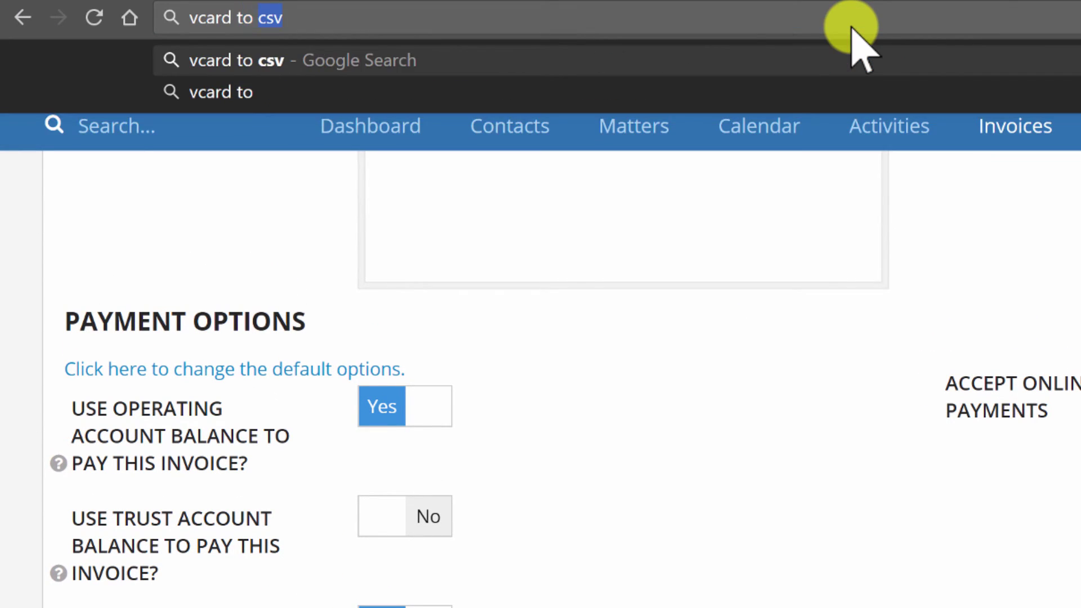
pyautogui.press('Return')
pyautogui.click(1031, 167)
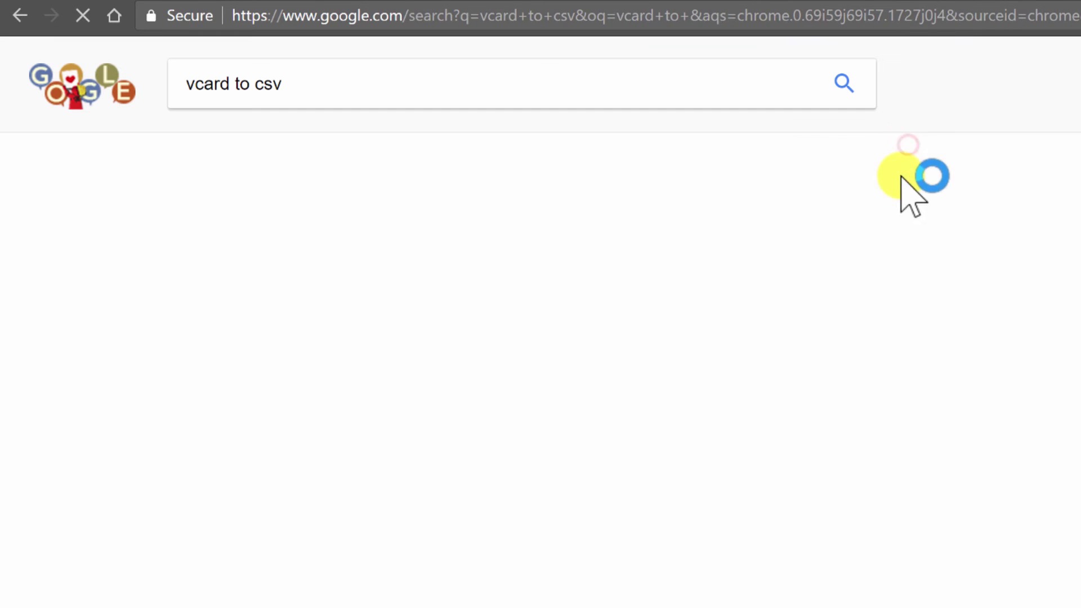
pyautogui.scroll(-12, 693, 415)
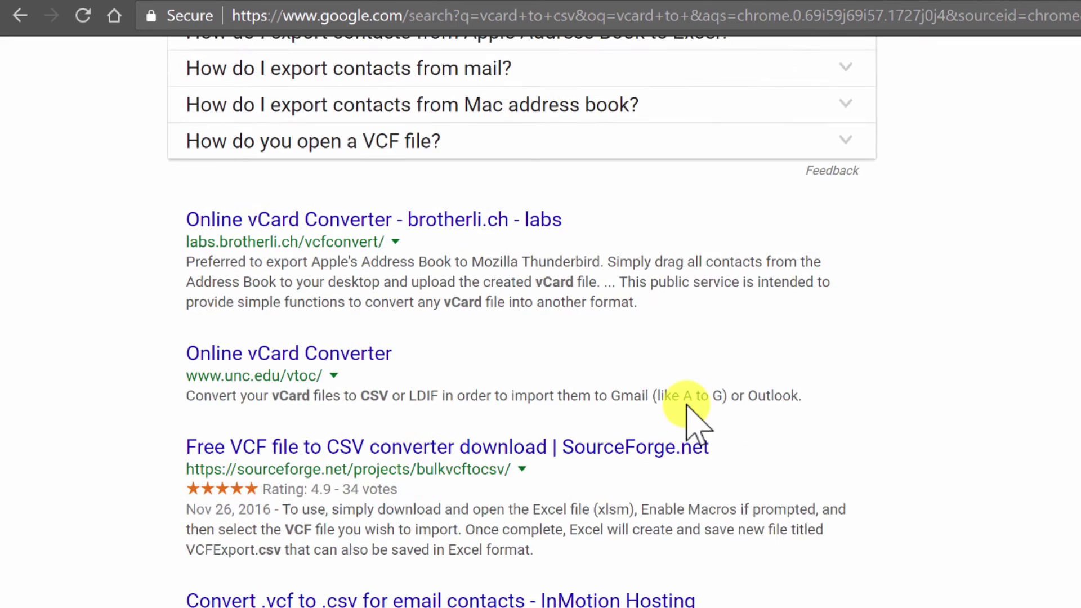
# Step: Open the brotherli.ch online vCard converter and set its output format to semicolon-separated CSV with a header line
pyautogui.scroll(8, 912, 410)
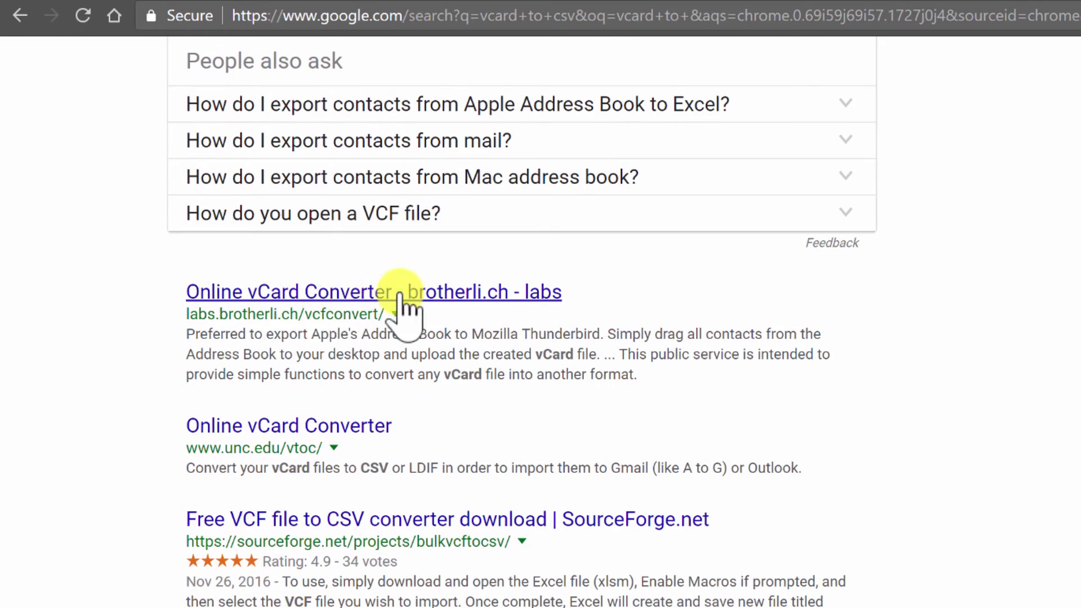
pyautogui.click(479, 292)
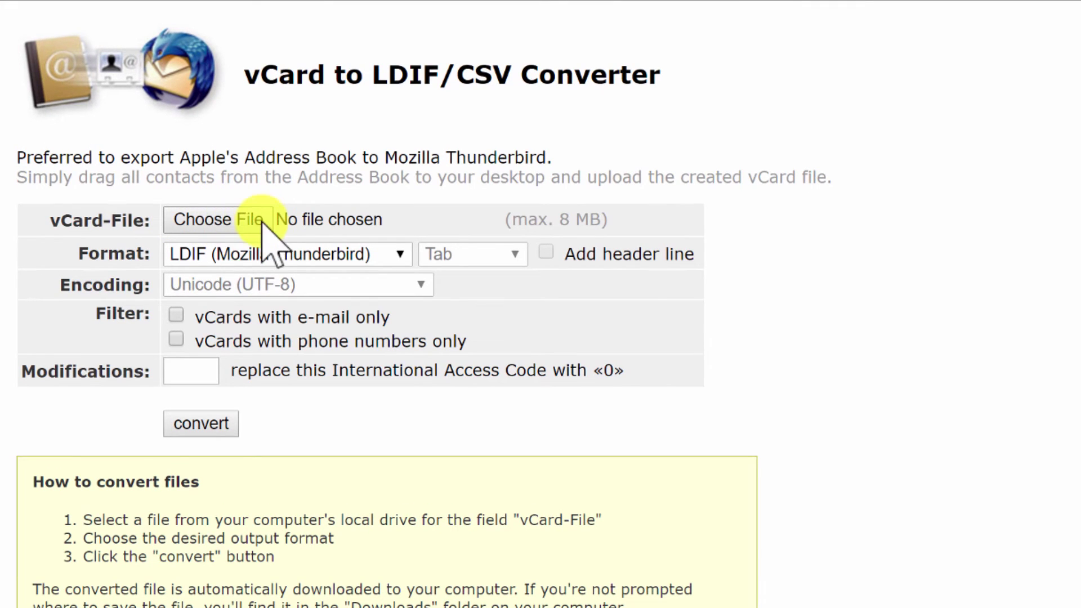
pyautogui.click(271, 256)
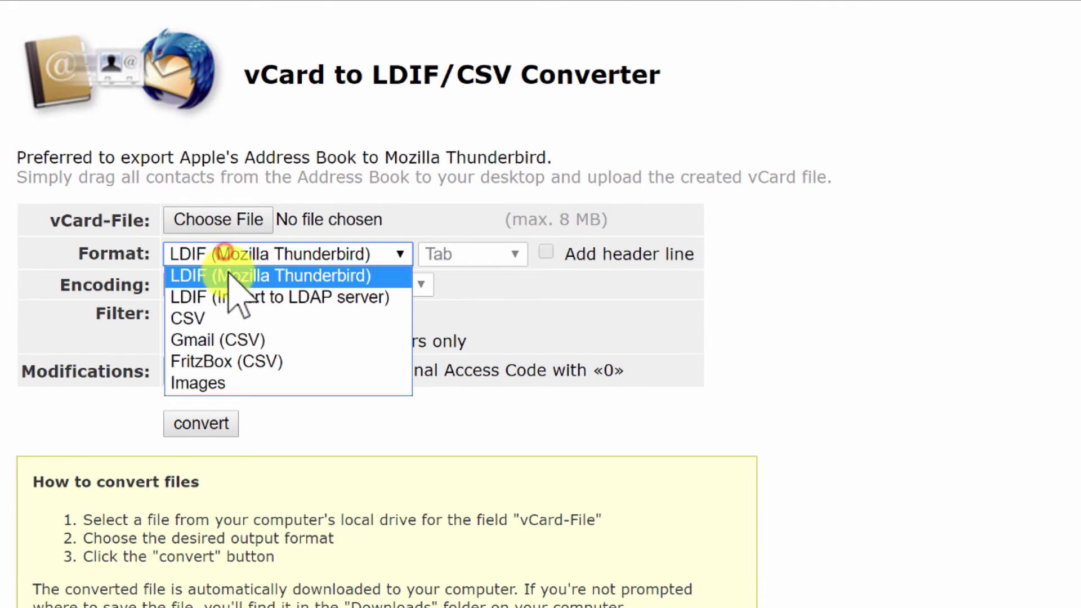
pyautogui.click(221, 318)
pyautogui.click(490, 252)
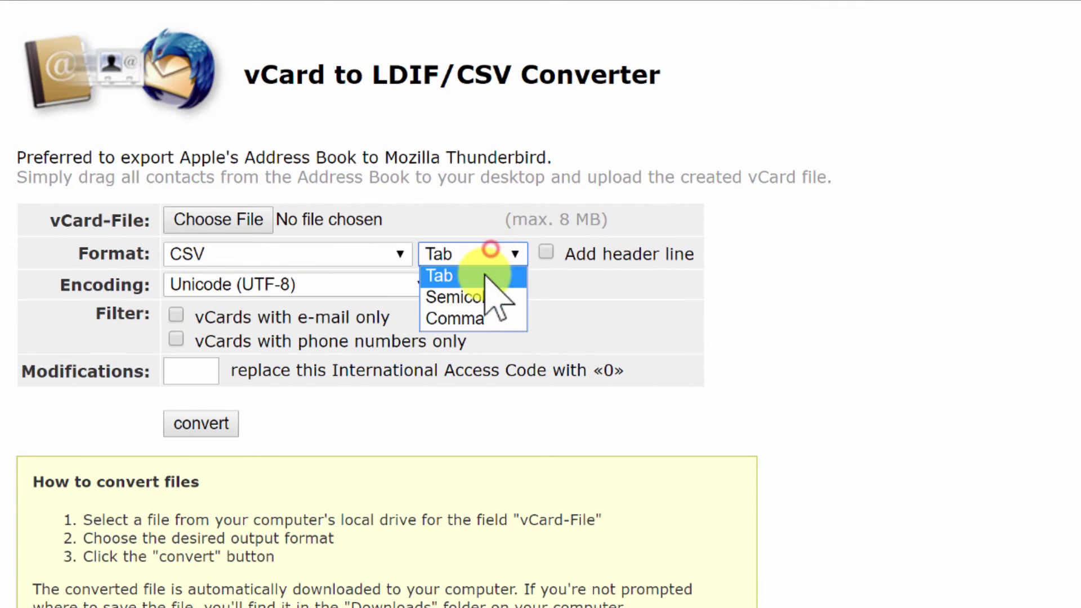
pyautogui.click(484, 297)
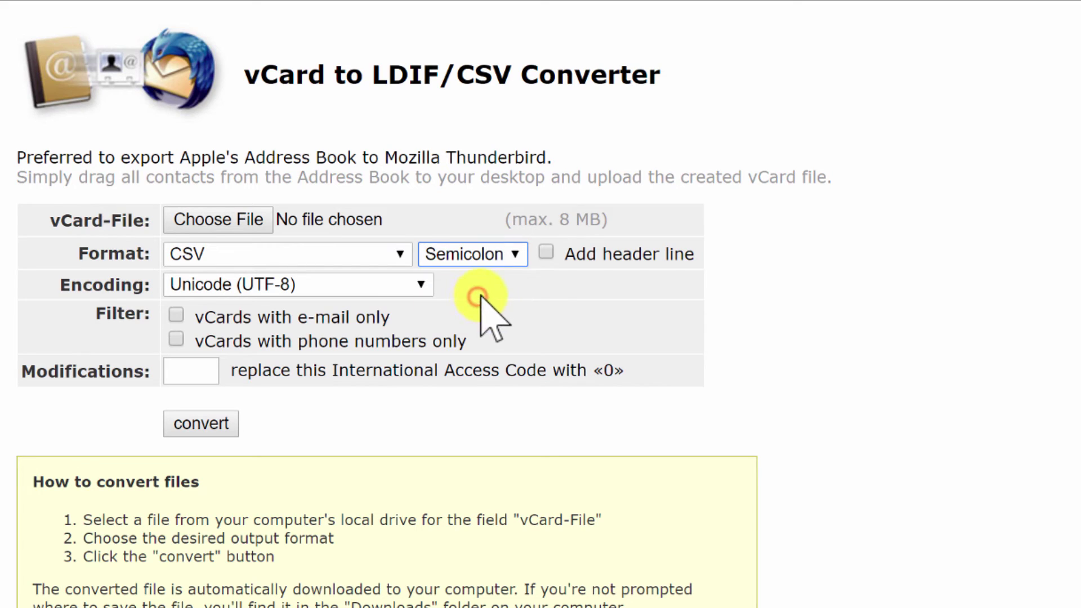
pyautogui.click(547, 254)
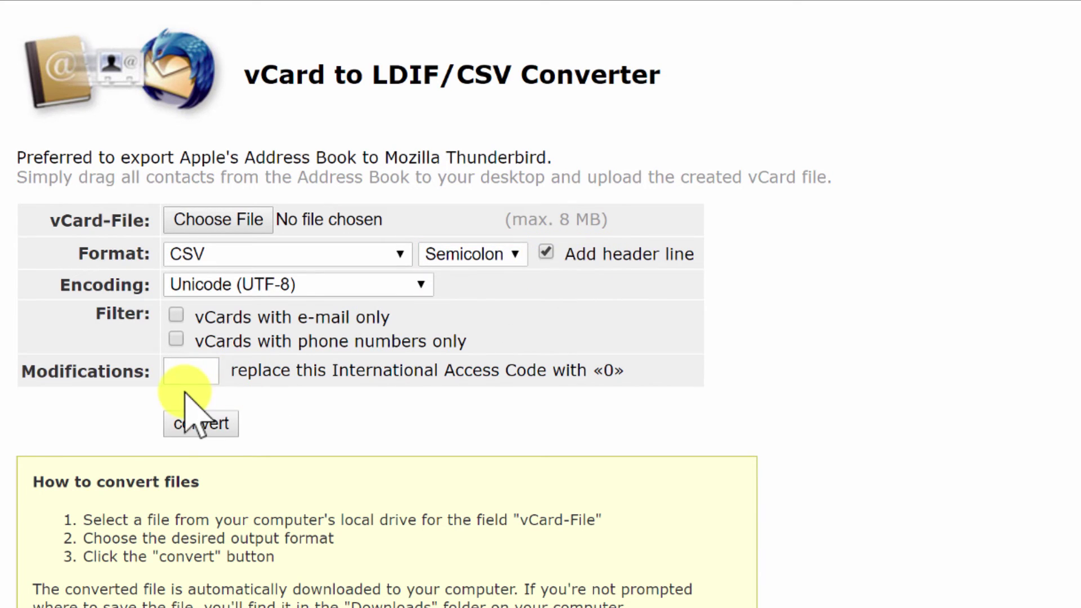
# Step: Review the converter's encoding choices and keep Unicode (UTF-8)
pyautogui.click(239, 286)
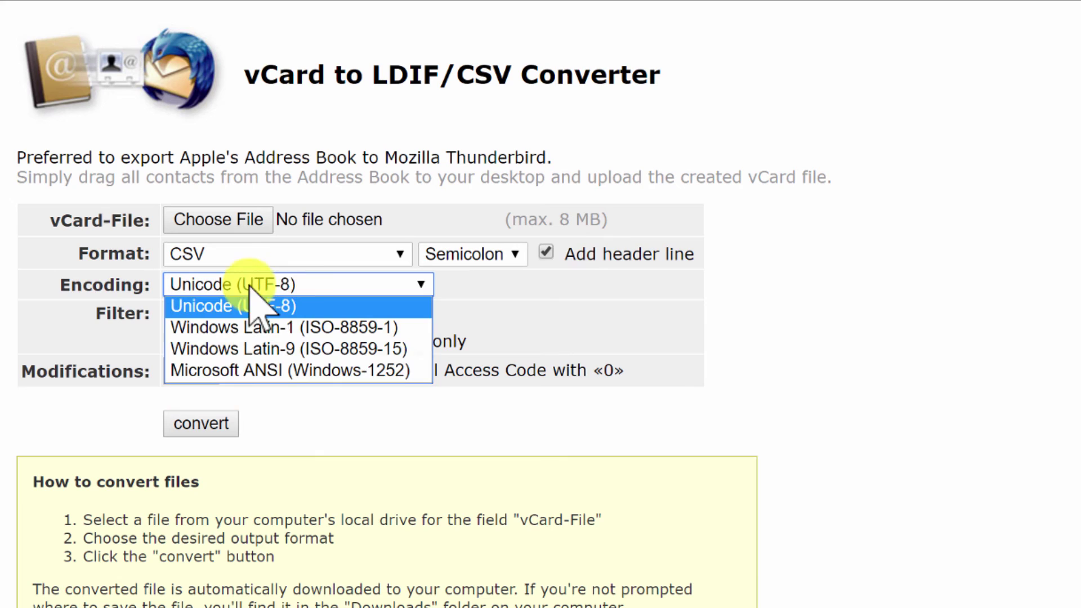
pyautogui.click(338, 283)
pyautogui.click(991, 283)
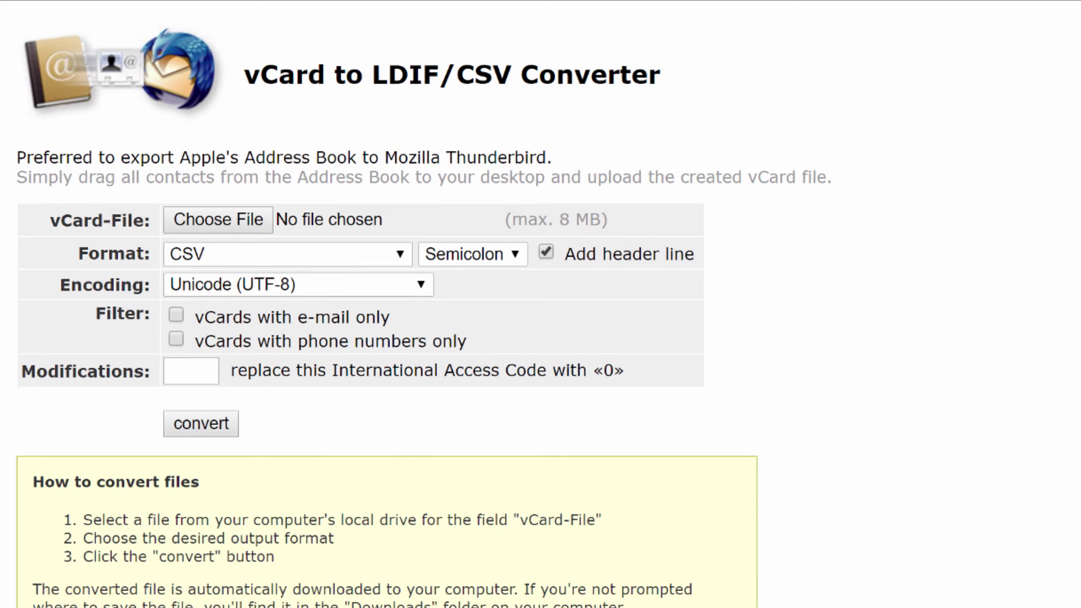
# Step: Highlight the paragraph on downloading the script and running it locally in the converter's privacy notes, and clear the selection
pyautogui.click(794, 305)
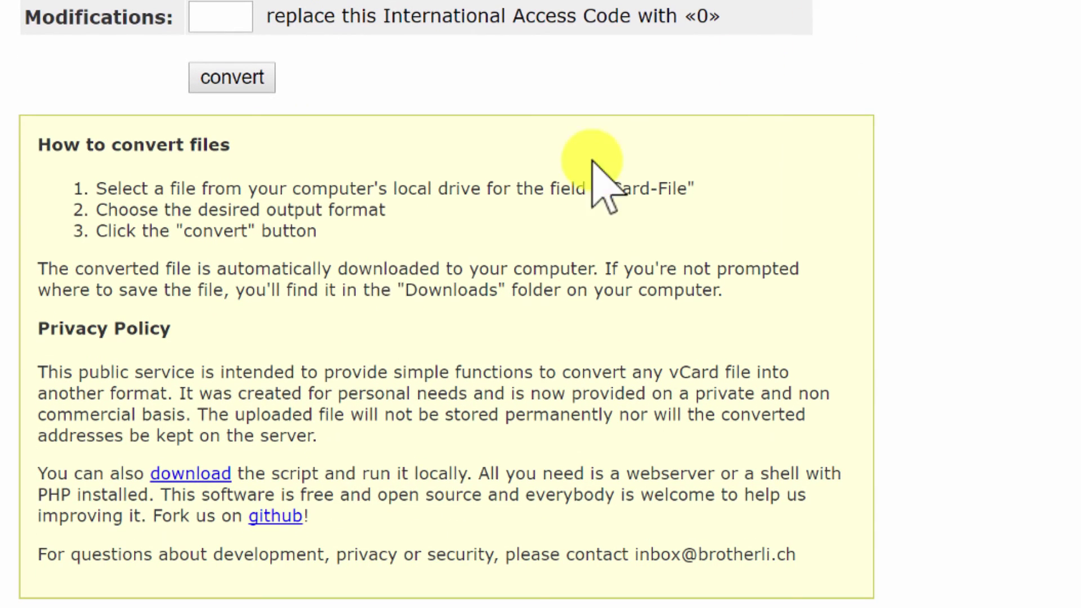
pyautogui.moveTo(39, 476); pyautogui.dragTo(556, 520)
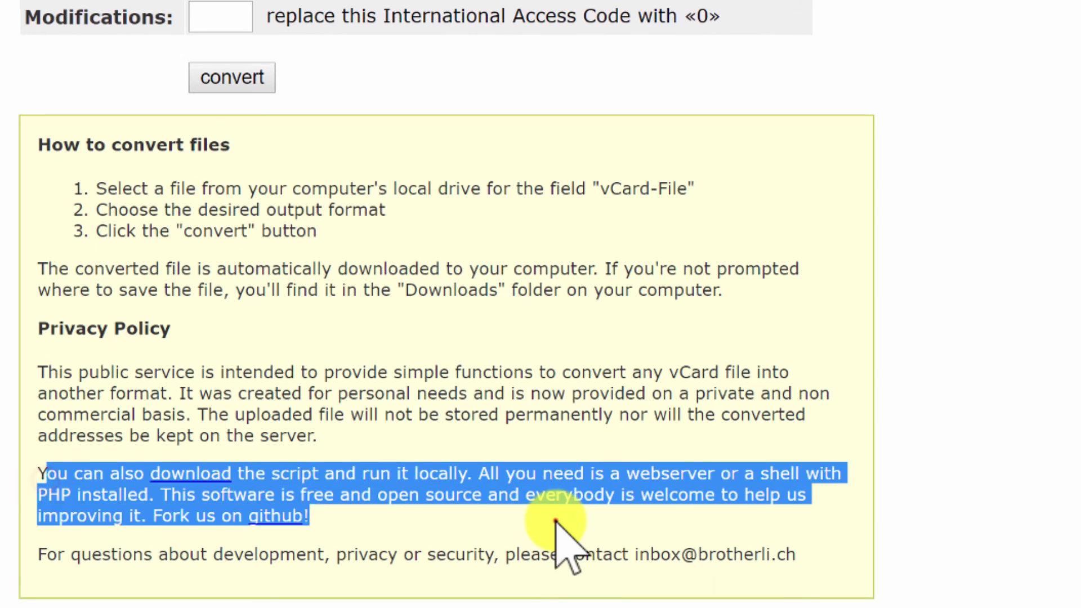
pyautogui.click(555, 521)
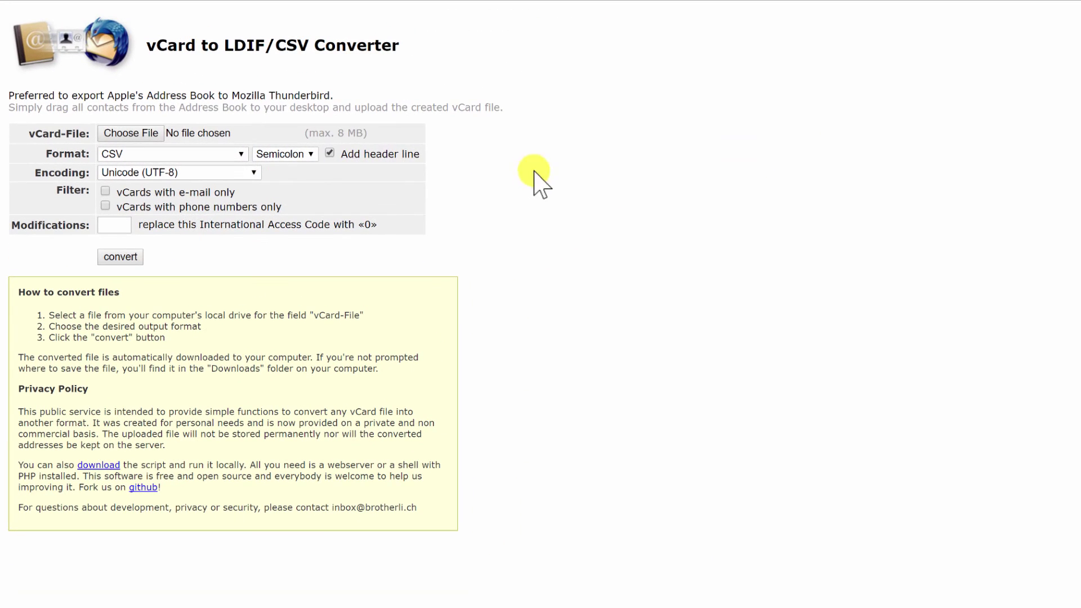